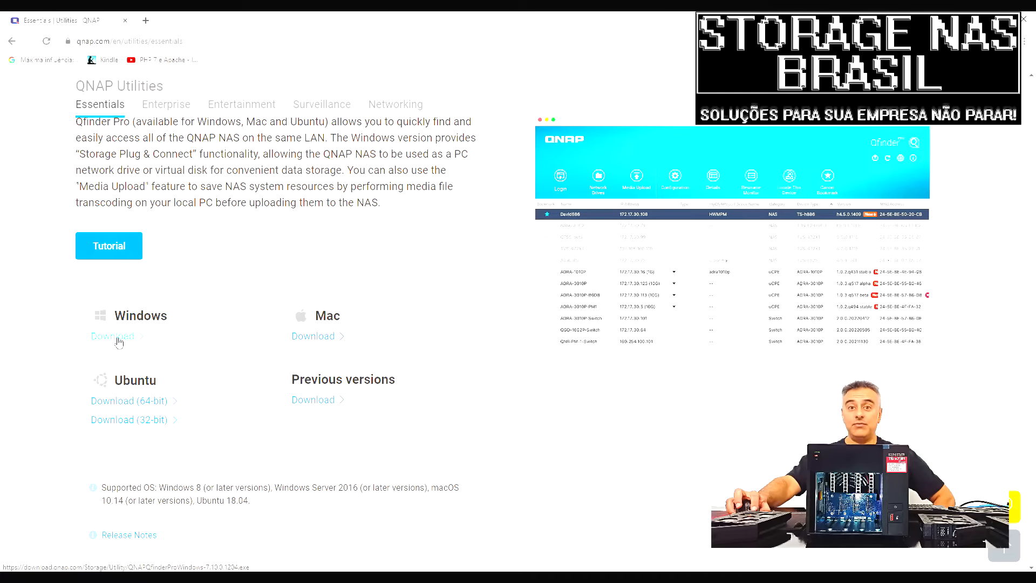
Download the Windows version of Qfinder Pro to the Downloads folder and start its installer in Português (Brasil).
left_click(118, 337)
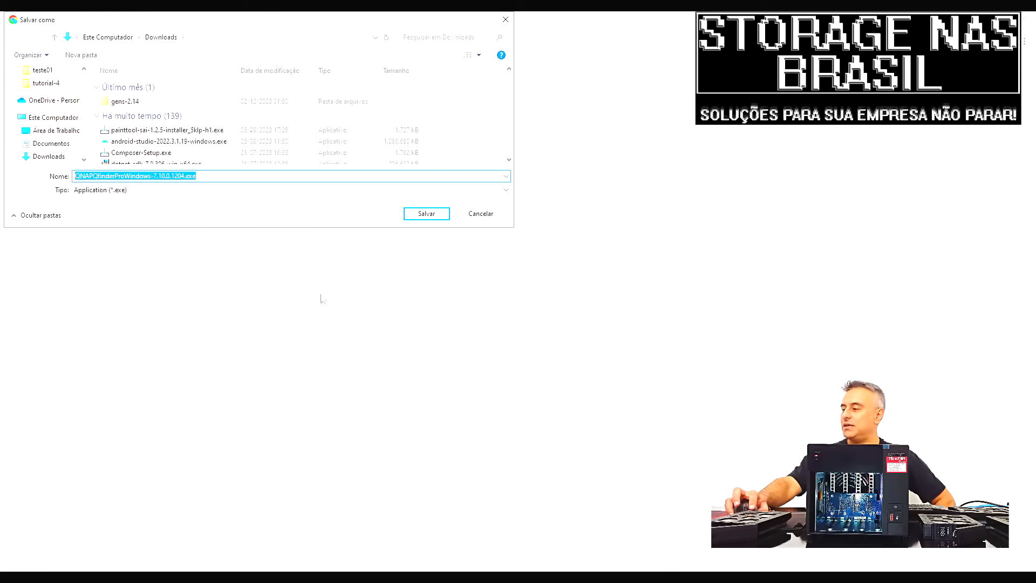
left_click(426, 213)
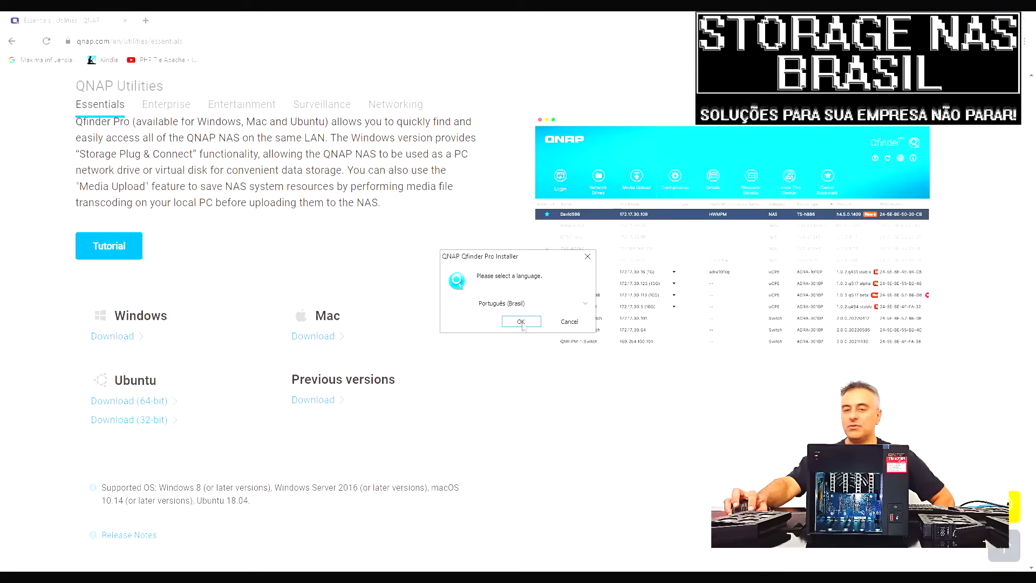
left_click(521, 322)
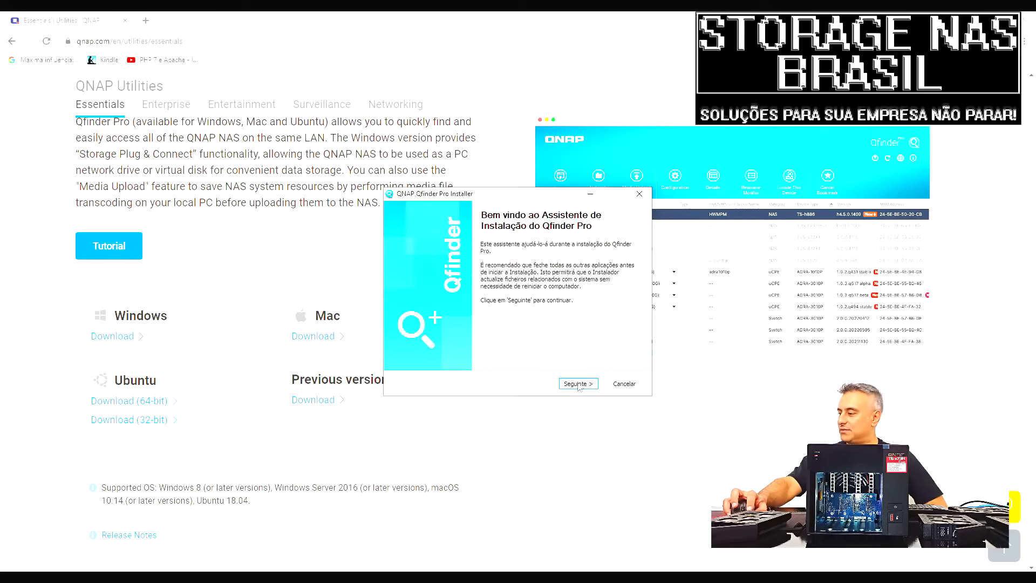
Install Qfinder Pro in the default folder without the quick launch bar shortcuts, and opt out of sharing anonymous usage information.
left_click(577, 383)
left_click(578, 383)
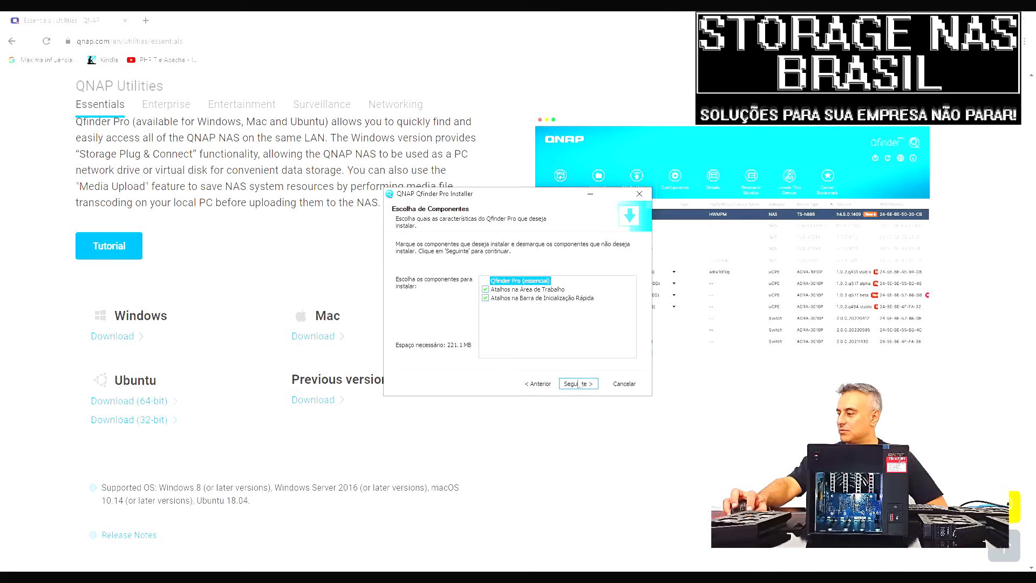
left_click(485, 298)
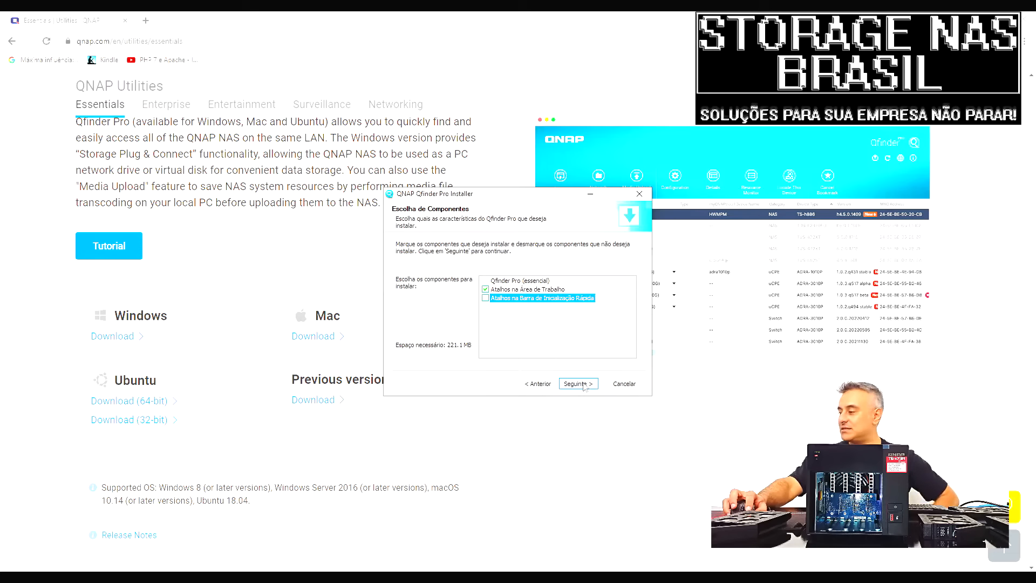
left_click(577, 383)
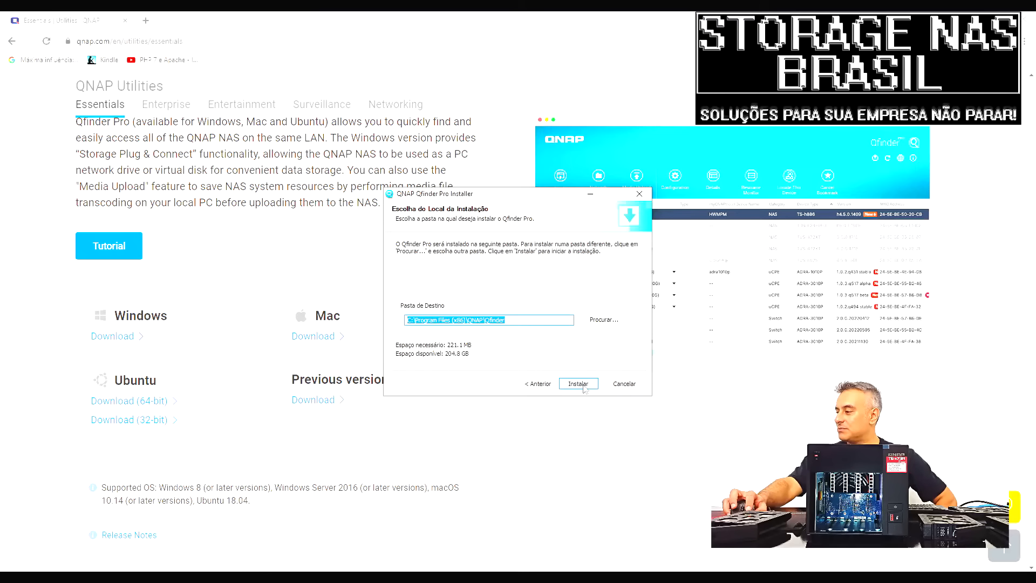
left_click(582, 386)
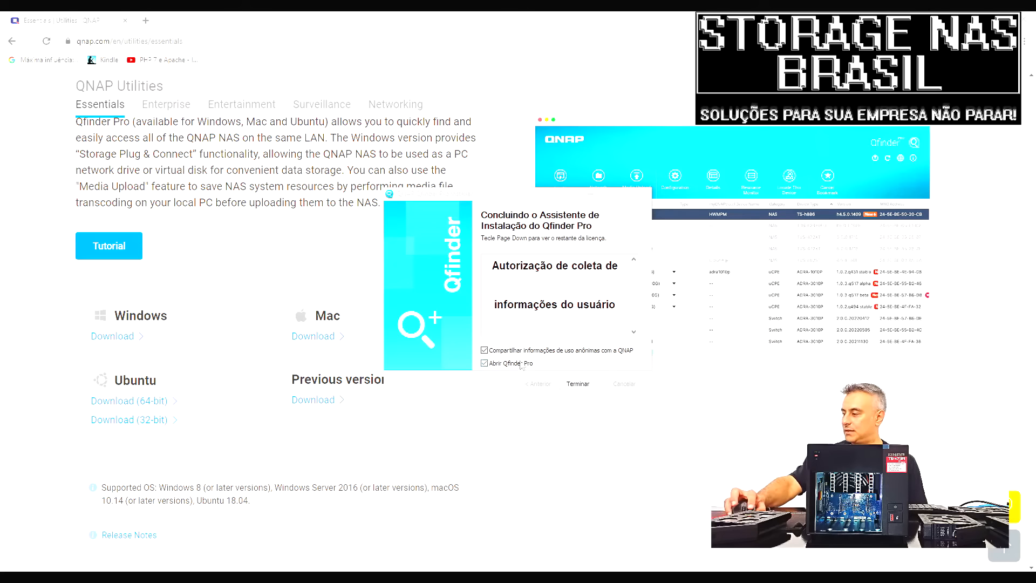
left_click(485, 351)
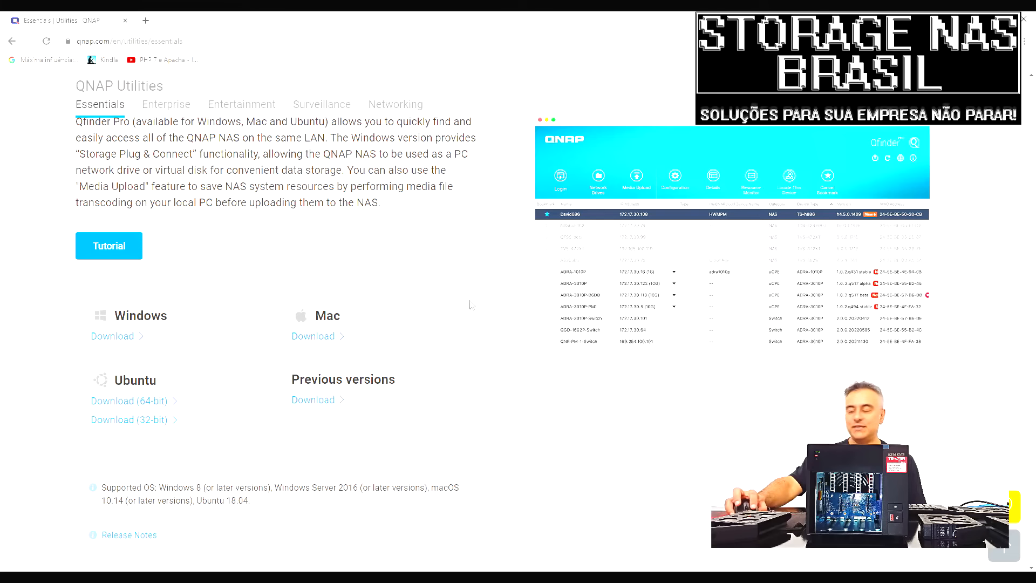
Bring up Qfinder Pro, allow it through the firewall on public networks, and accept the Global region.
left_click(894, 579)
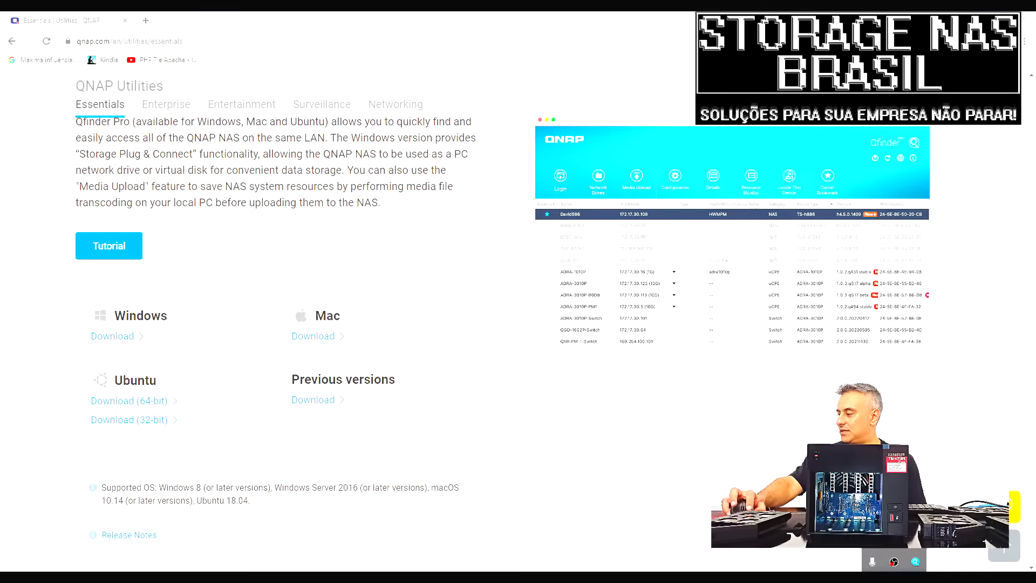
left_click(915, 562)
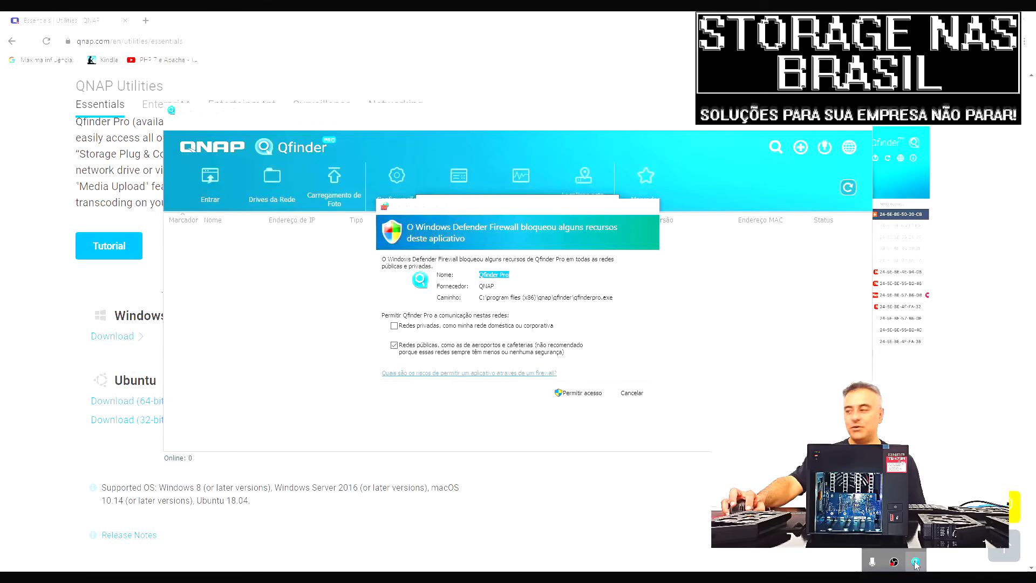
left_click(582, 394)
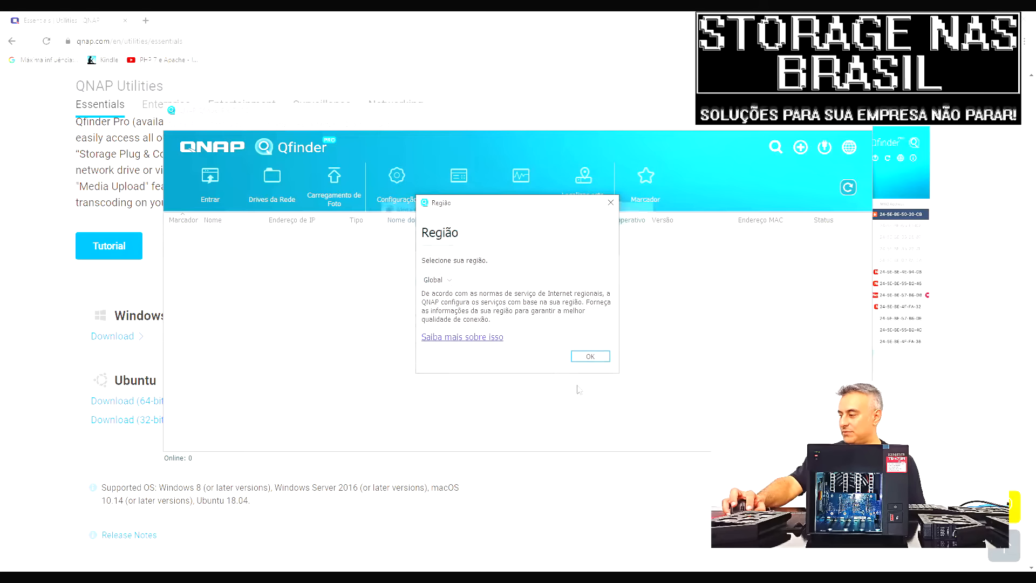
left_click(589, 356)
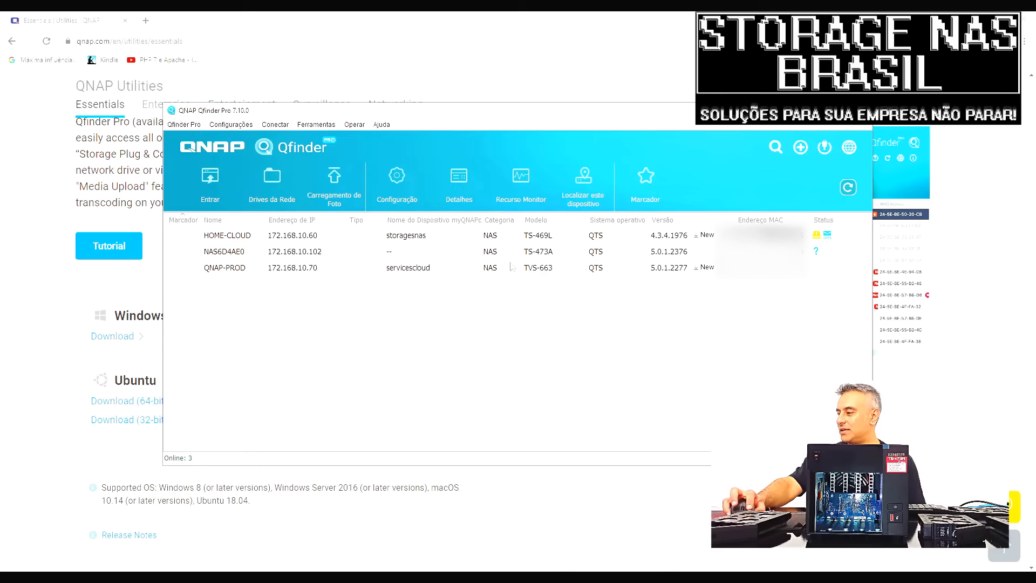
Select the TS-473A NAS, dismiss its quick setup wizard, and decline the SMTP server configuration for HOME-CLOUD.
double_click(347, 251)
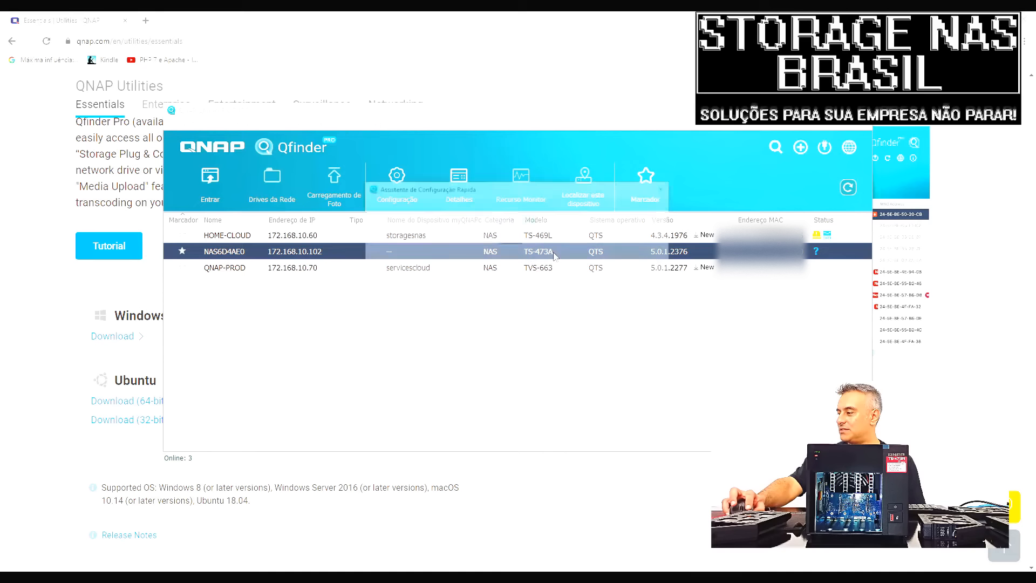
left_click(625, 344)
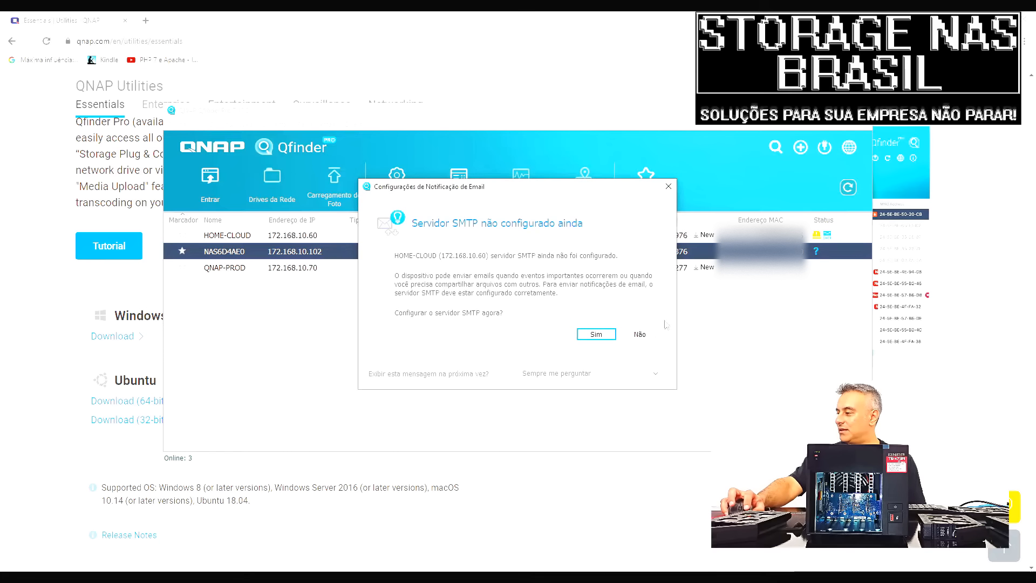
left_click(642, 332)
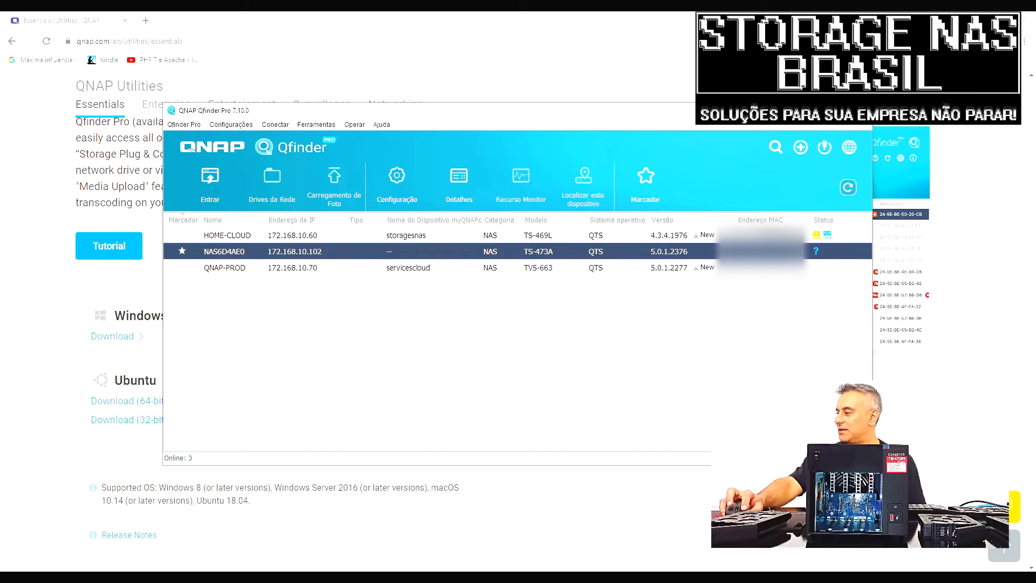
Check the status details of the HOME-CLOUD and TS-473A devices in the NAS list.
left_click(818, 237)
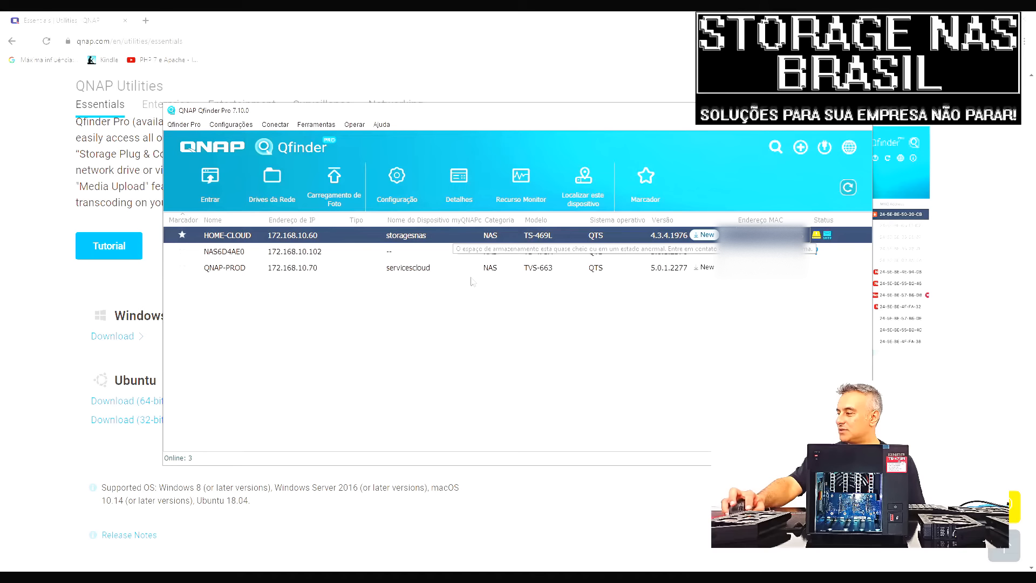
left_click(541, 254)
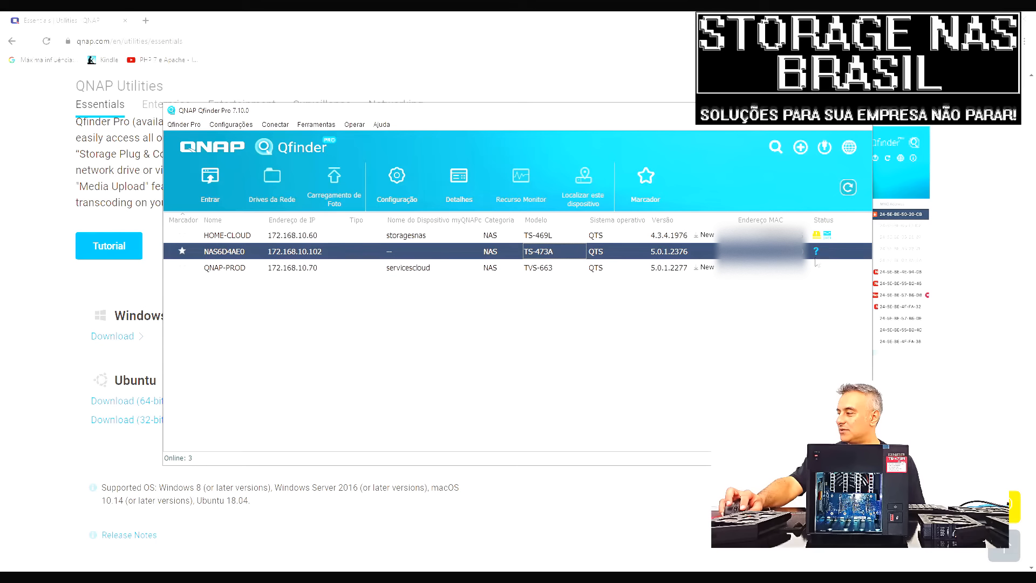
mouse_move(819, 257)
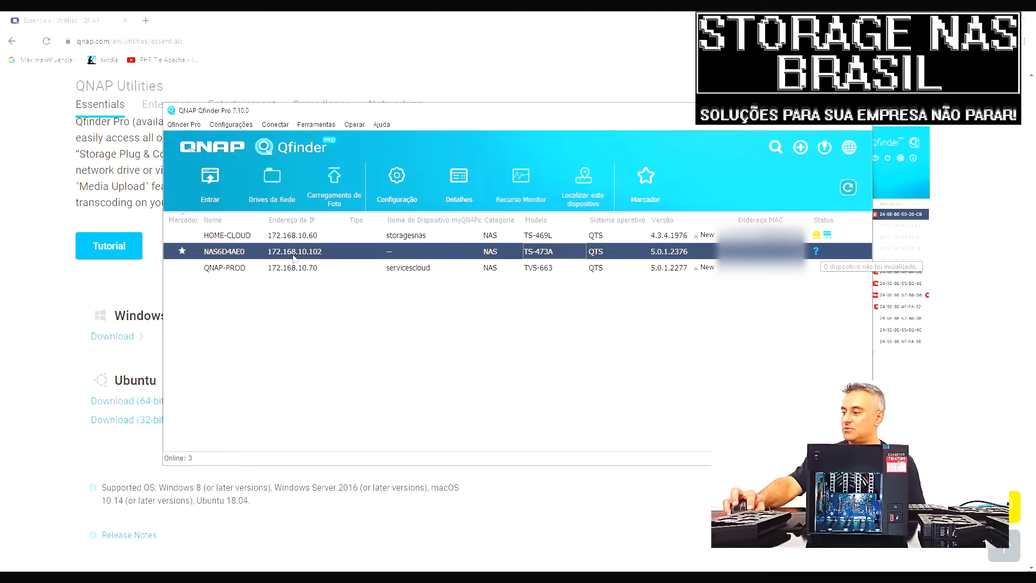
Switch to Chrome and open the TS-473A's address 172.168.10.102 in a new tab.
left_click(146, 20)
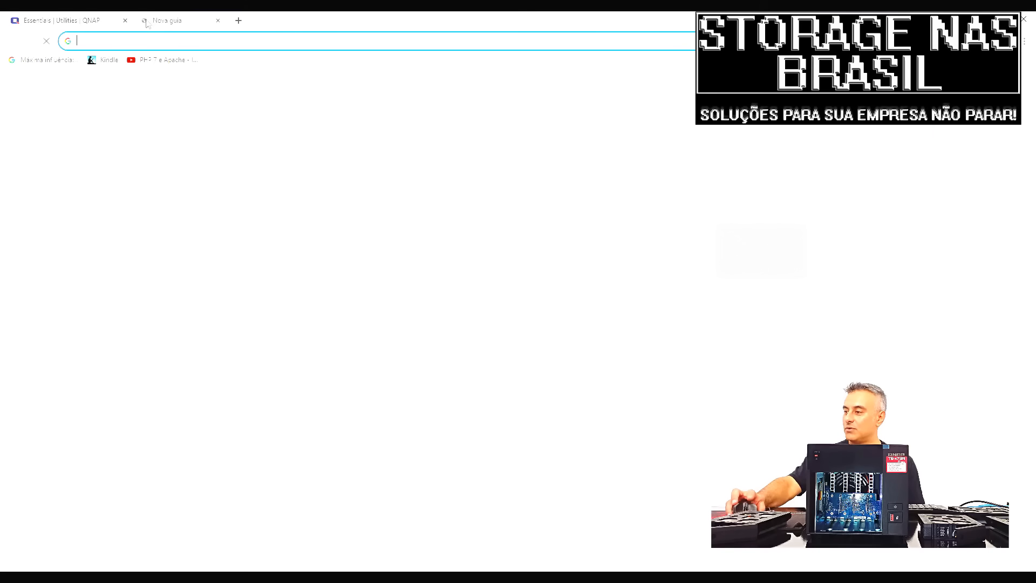
type("172")
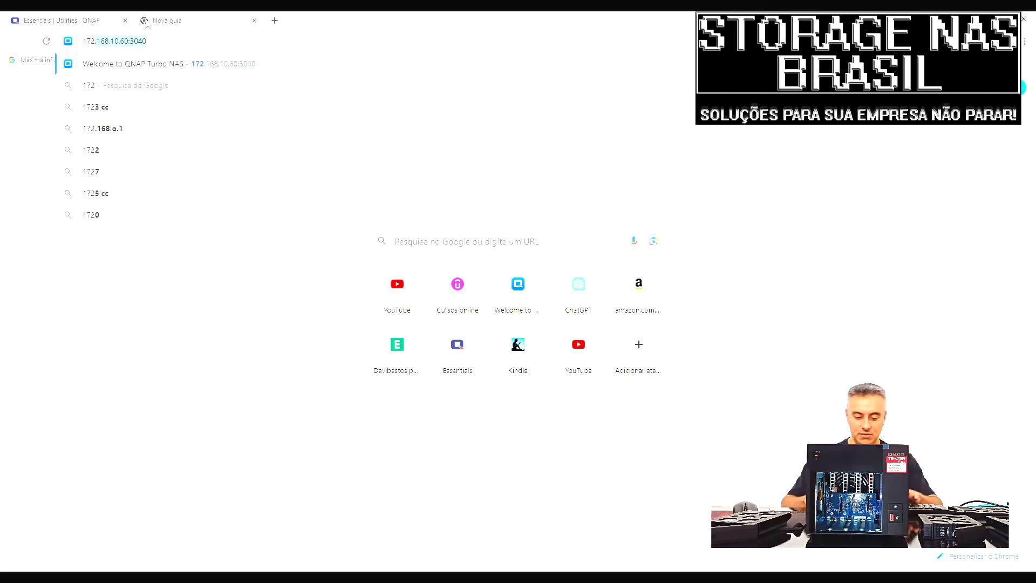
type(".168.10.102")
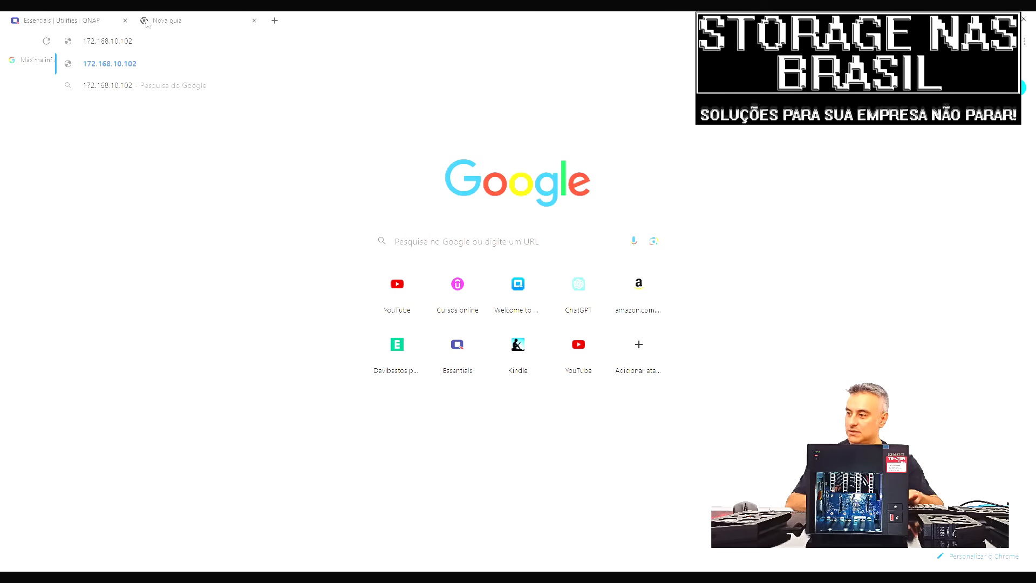
key("Return")
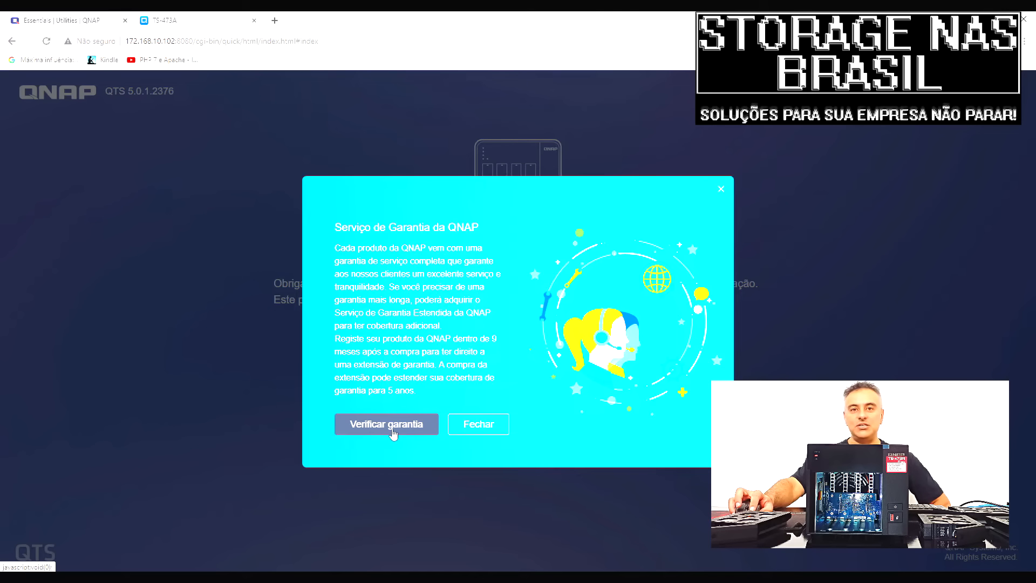
Dismiss the QNAP warranty notice and start the smart installation with the current firmware version 5.0.1.2376.
left_click(492, 429)
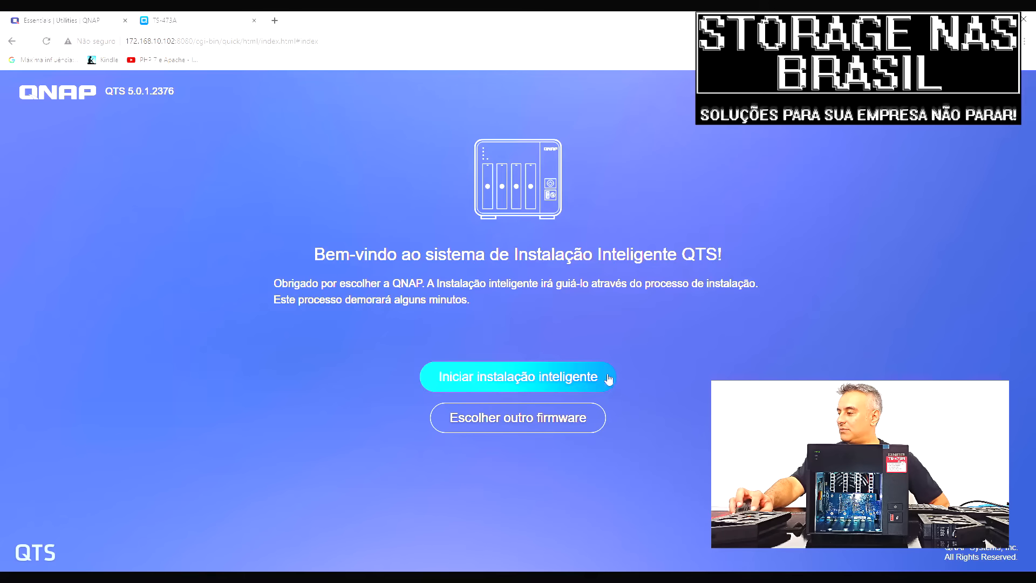
left_click(519, 378)
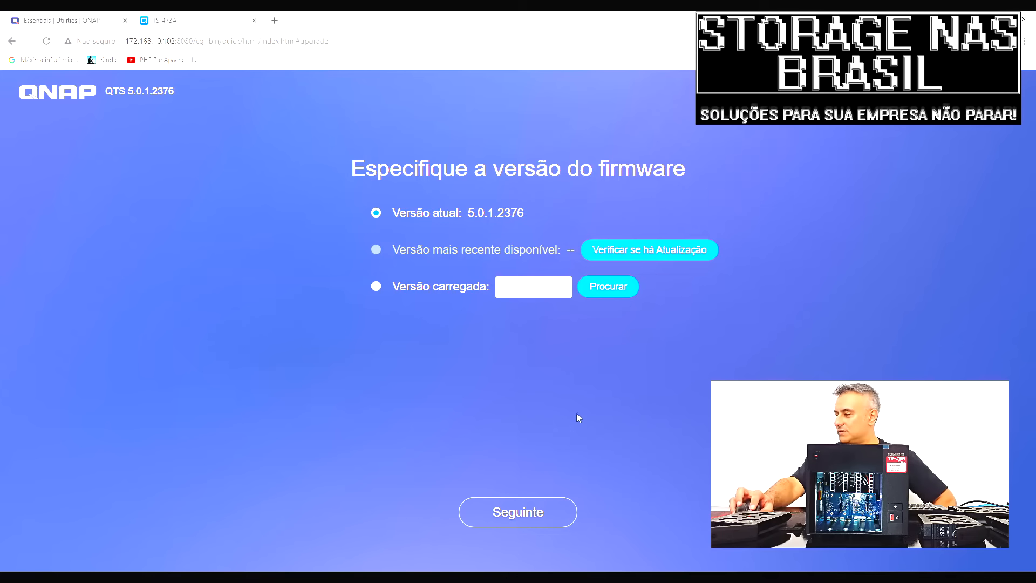
left_click(521, 516)
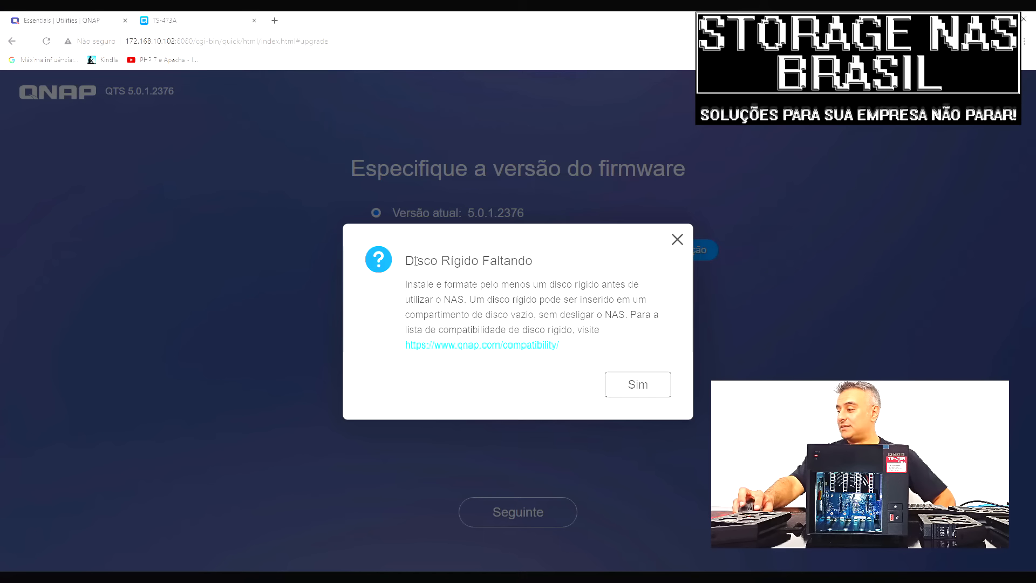
Close the missing hard disk notice and proceed again with the current firmware version.
left_click_drag(404, 261, 538, 262)
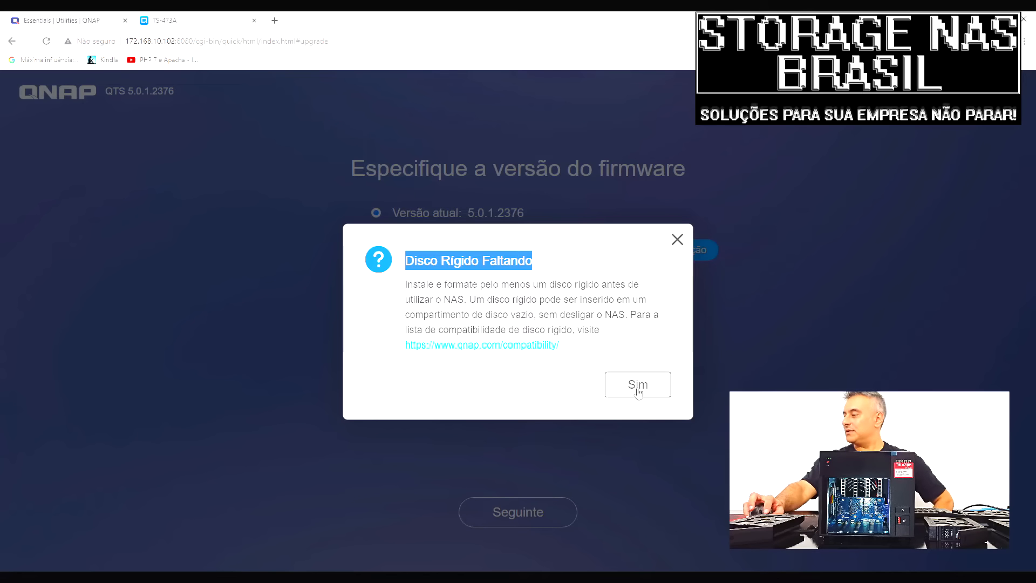
left_click(677, 239)
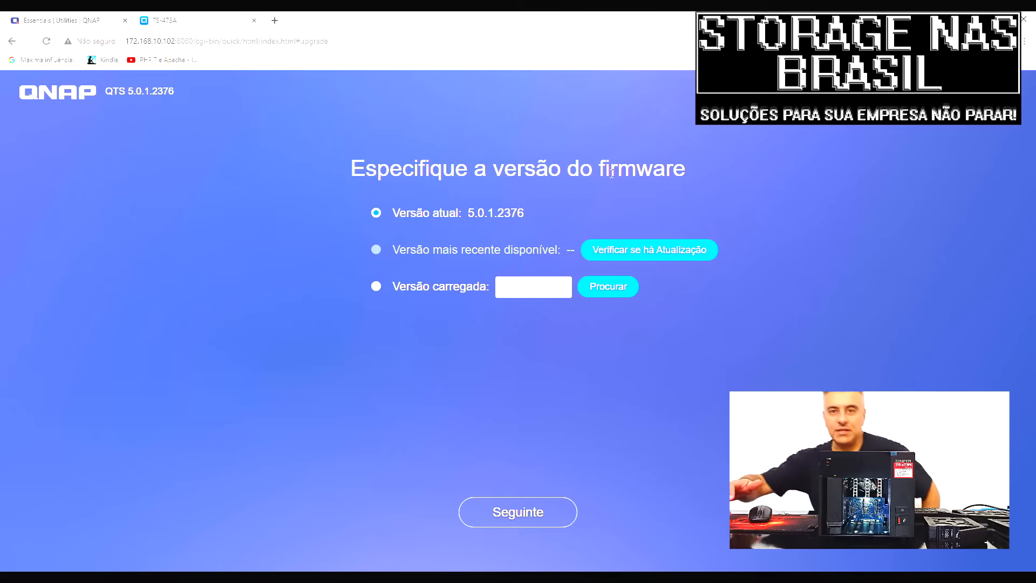
left_click(517, 514)
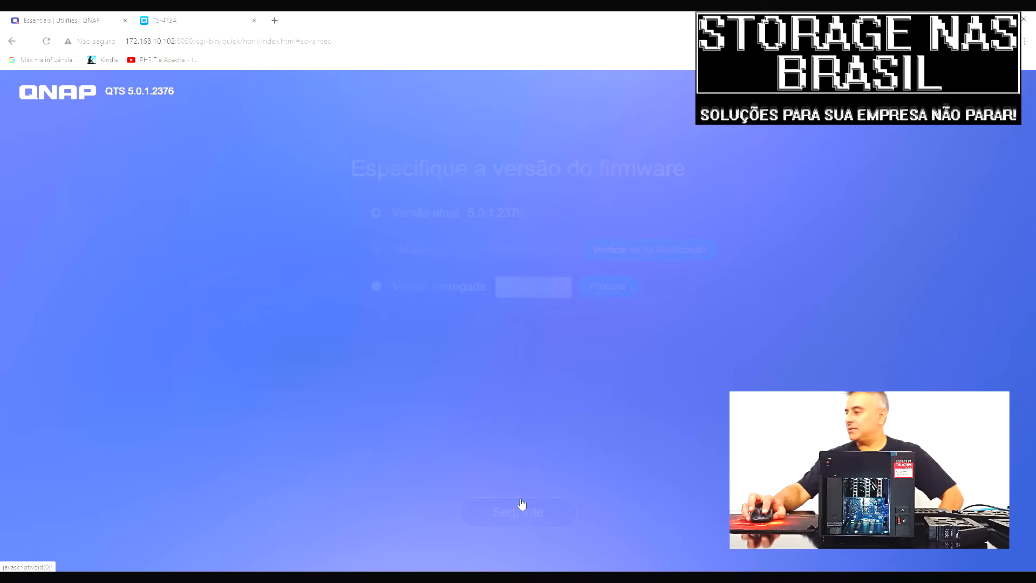
Replace the default NAS name with Servidor-NAS.
left_click_drag(554, 243, 445, 238)
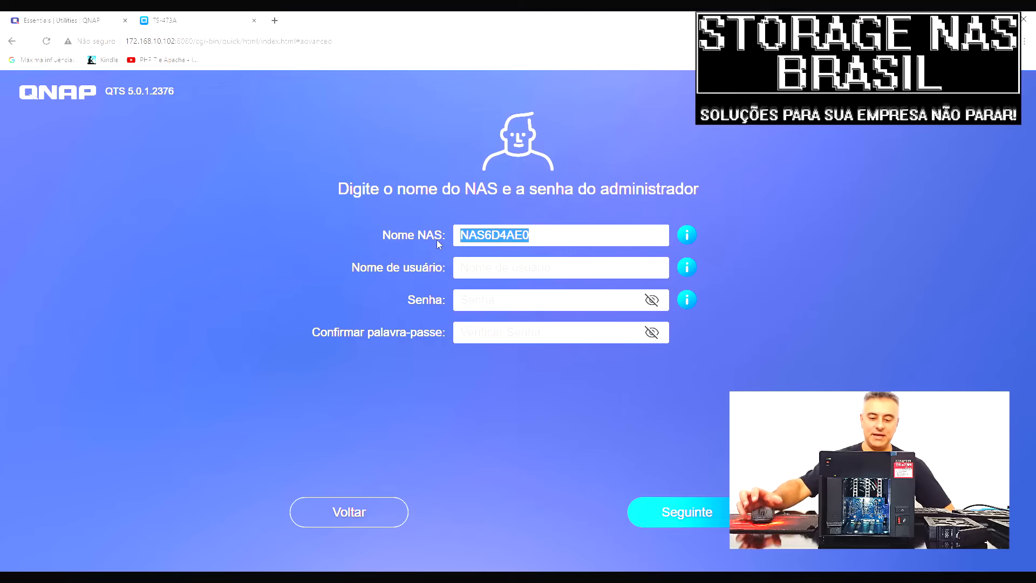
type("S")
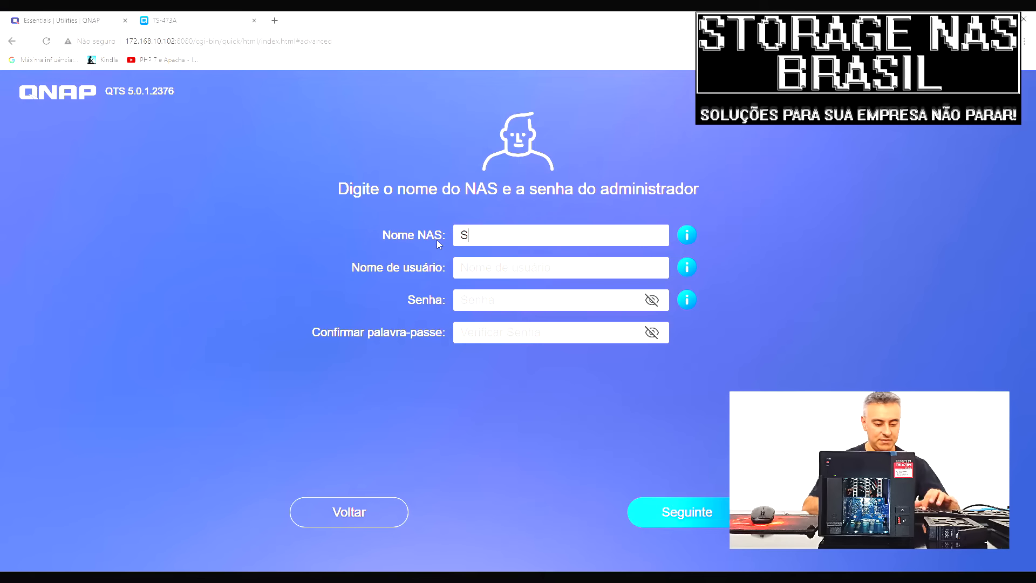
type("ervidor-")
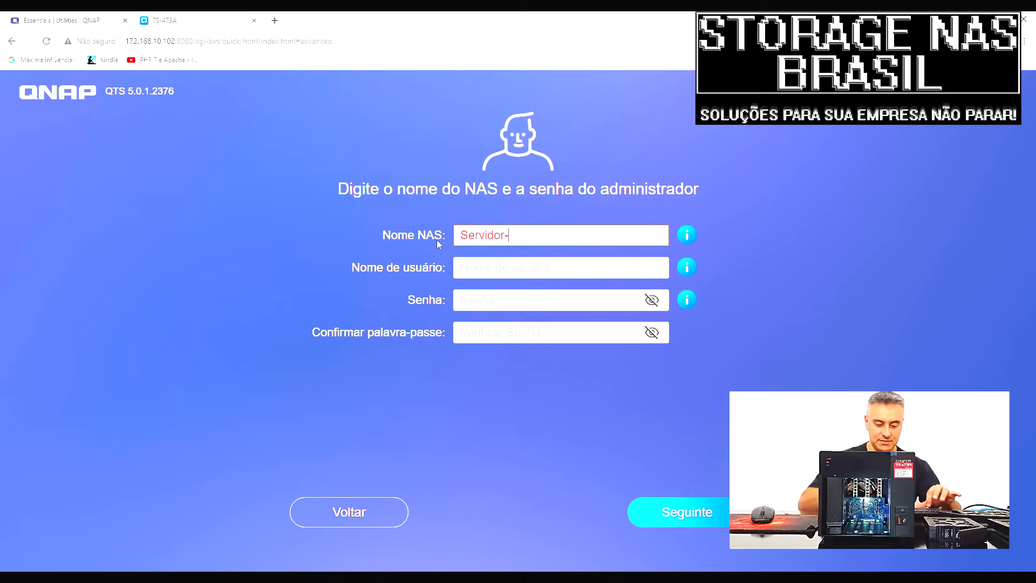
type("NAS")
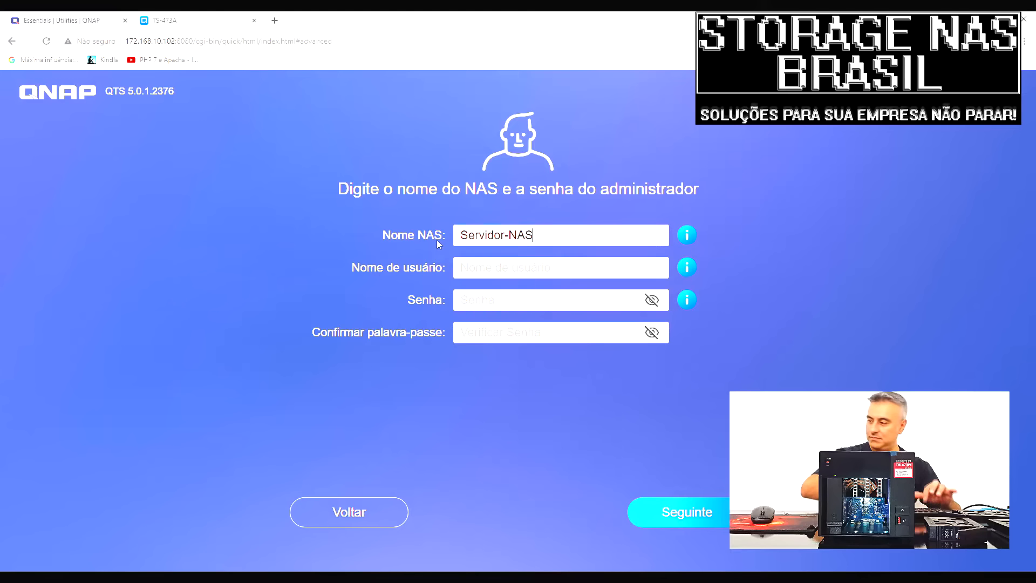
Enter the administrator's username and password, repeat the password for confirmation, and continue to the date and time settings.
left_click(489, 265)
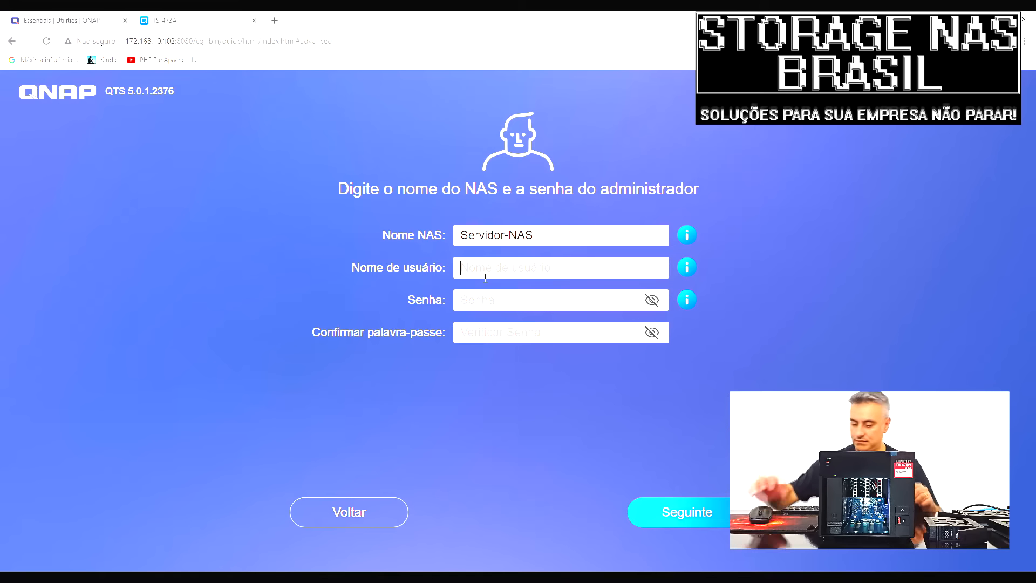
type("ThiagoB")
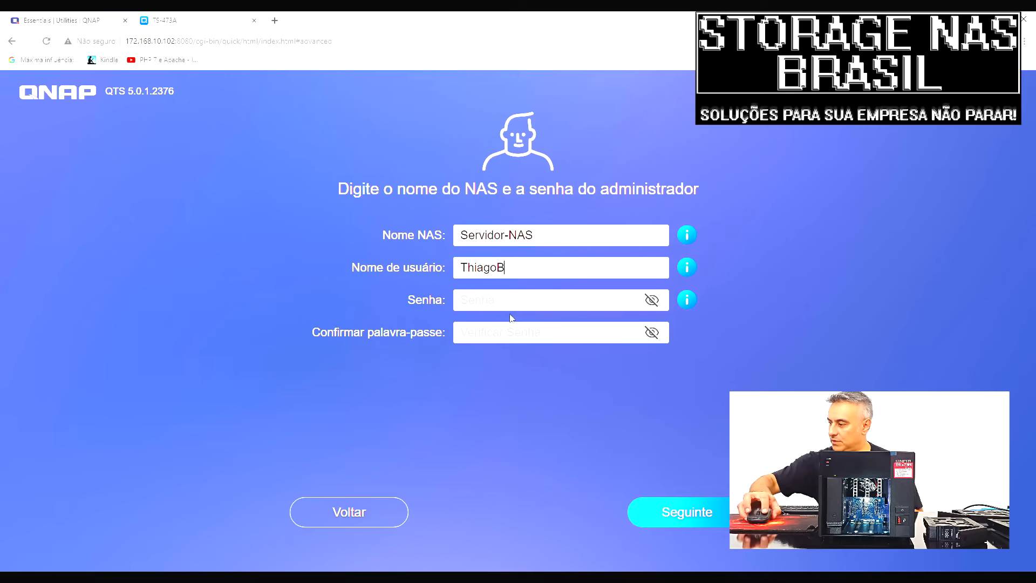
left_click(511, 299)
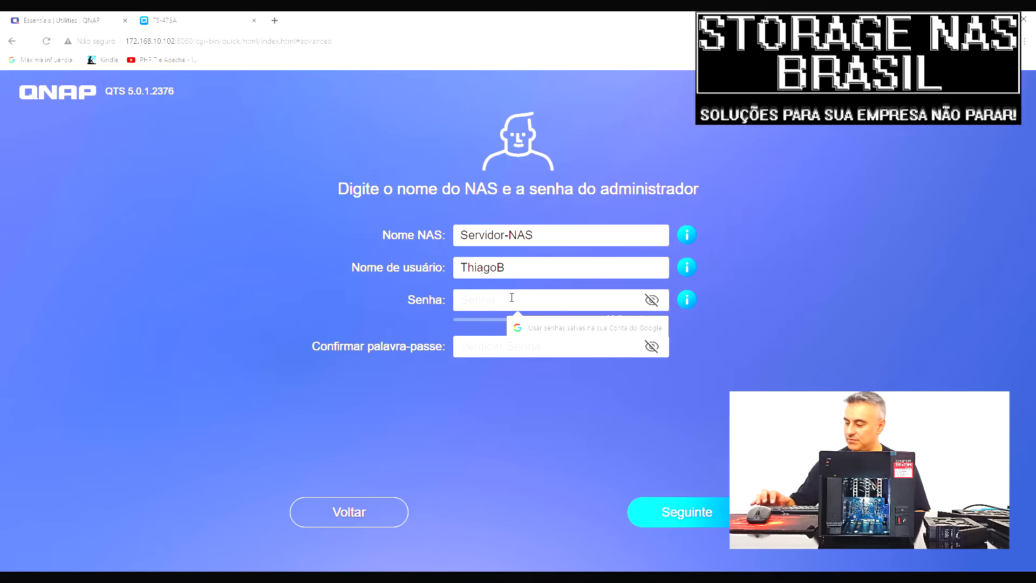
type("••••••")
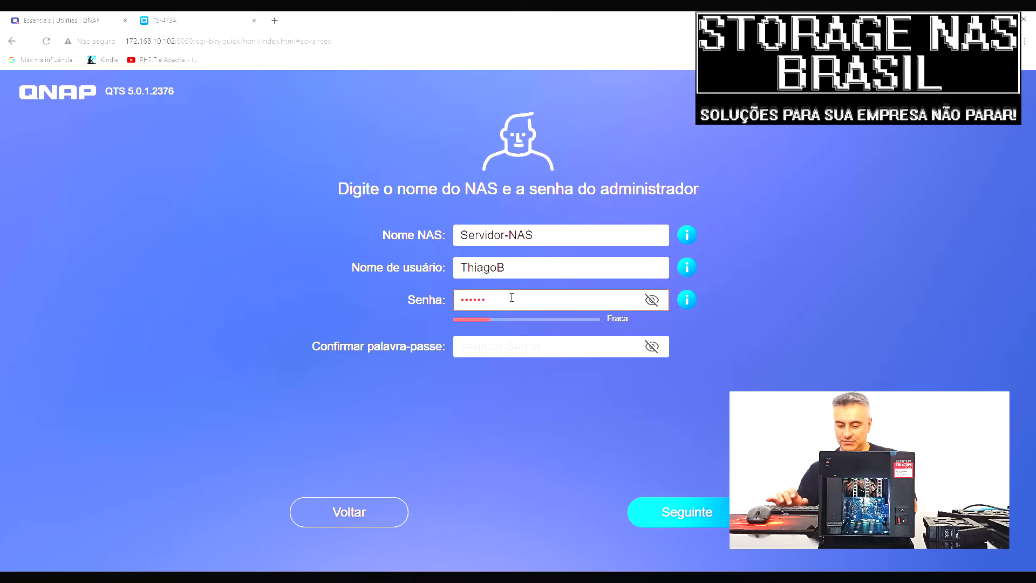
type("•")
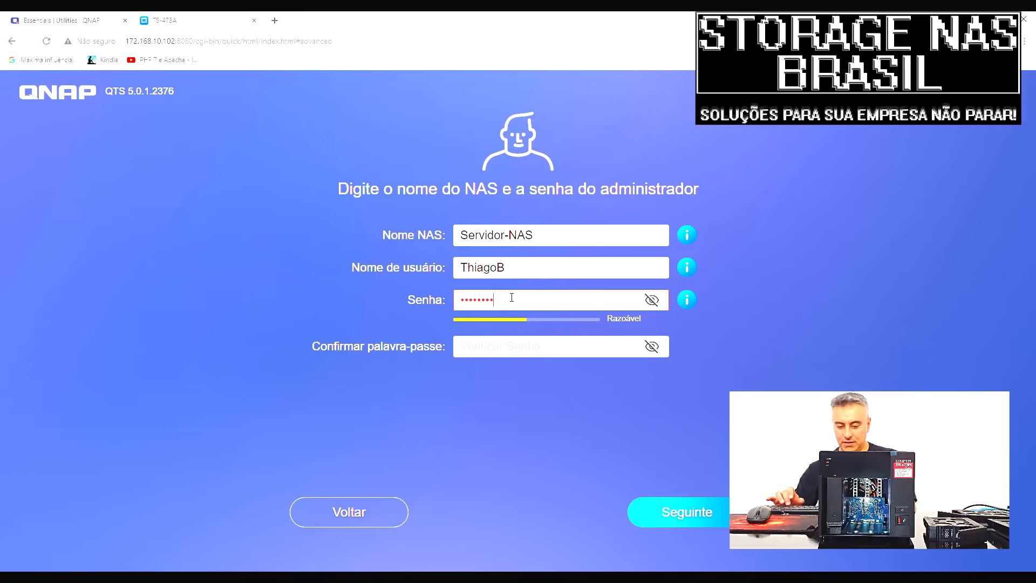
type("•")
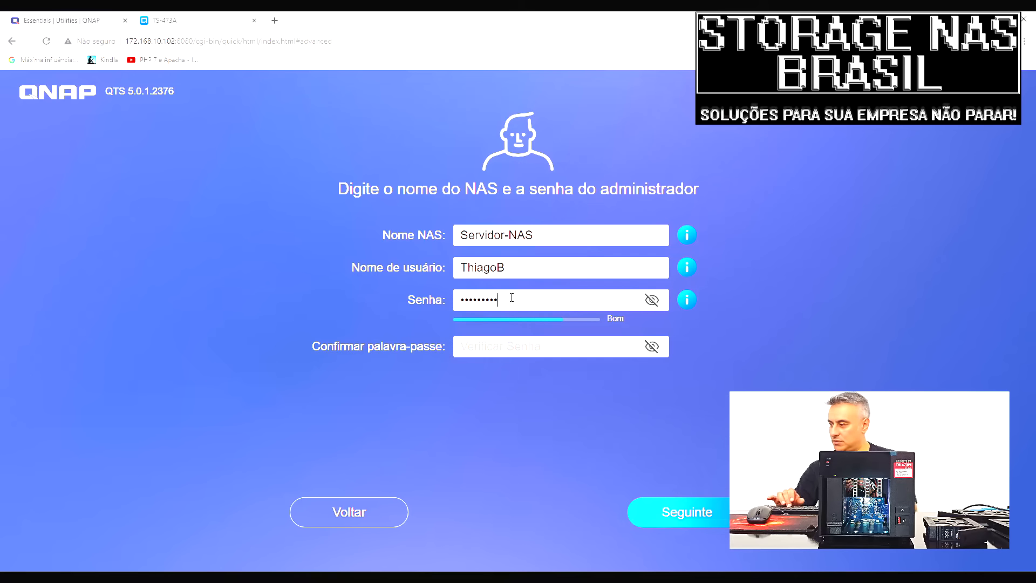
left_click(506, 347)
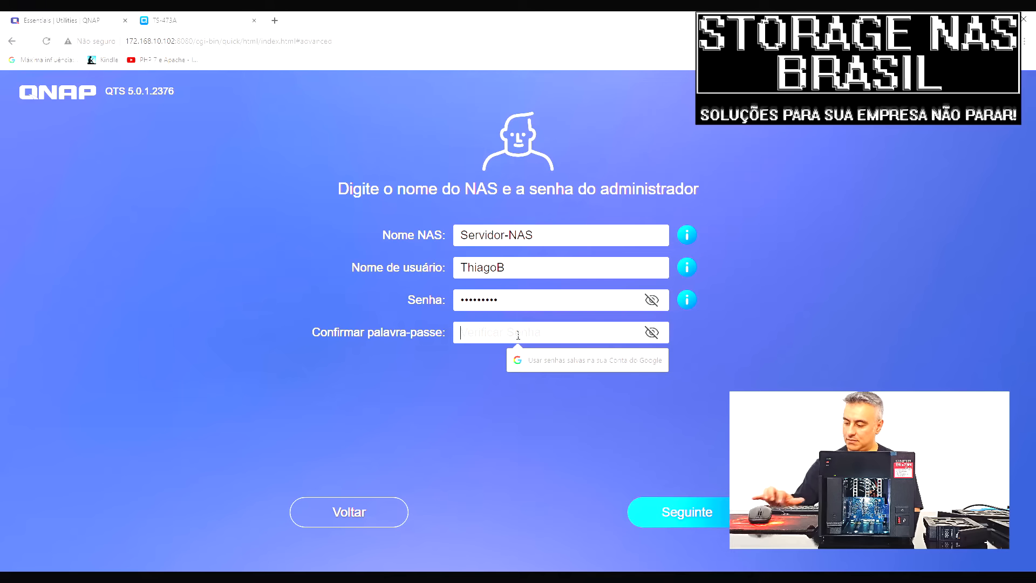
type("•••••••••")
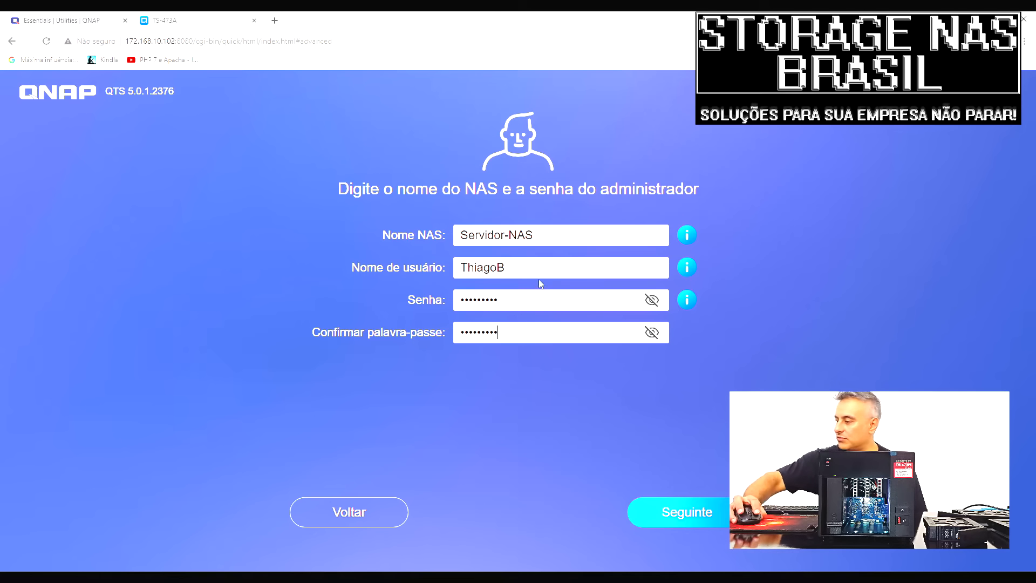
left_click(698, 517)
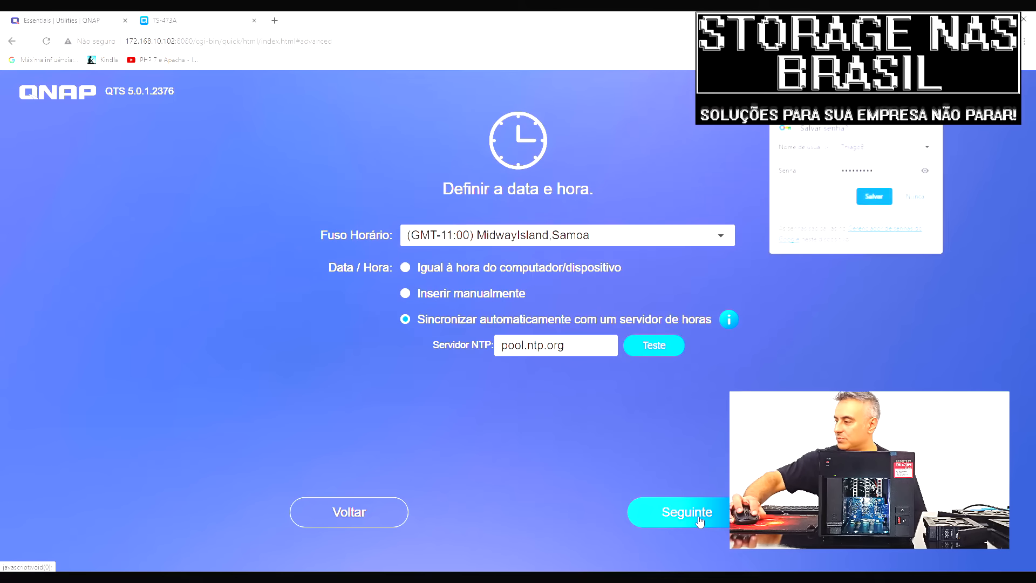
Set the time zone to (GMT-03:00) Brasilia and continue with automatic synchronization through pool.ntp.org.
left_click(535, 242)
scroll(506, 443, "down", 5)
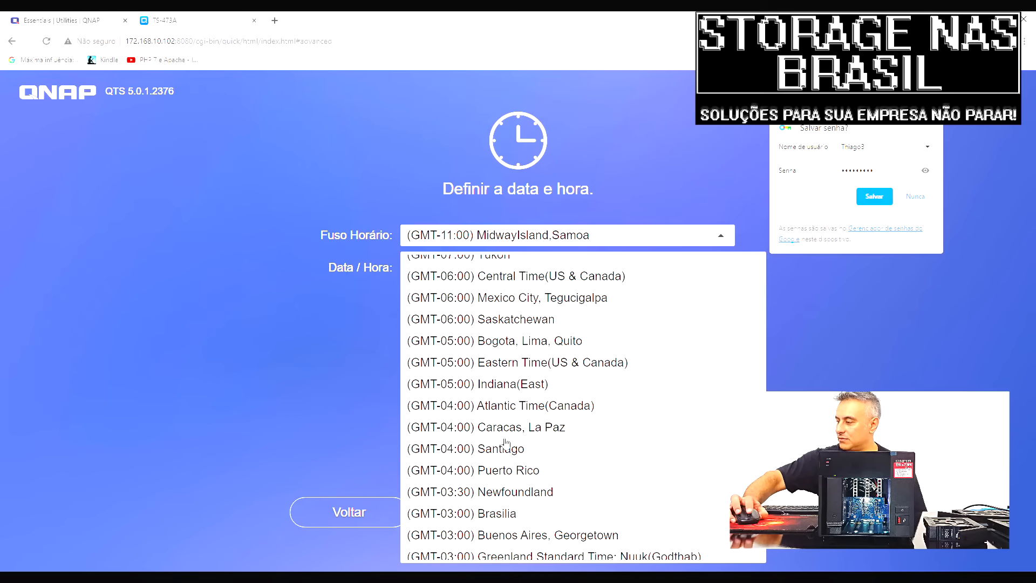
left_click(494, 407)
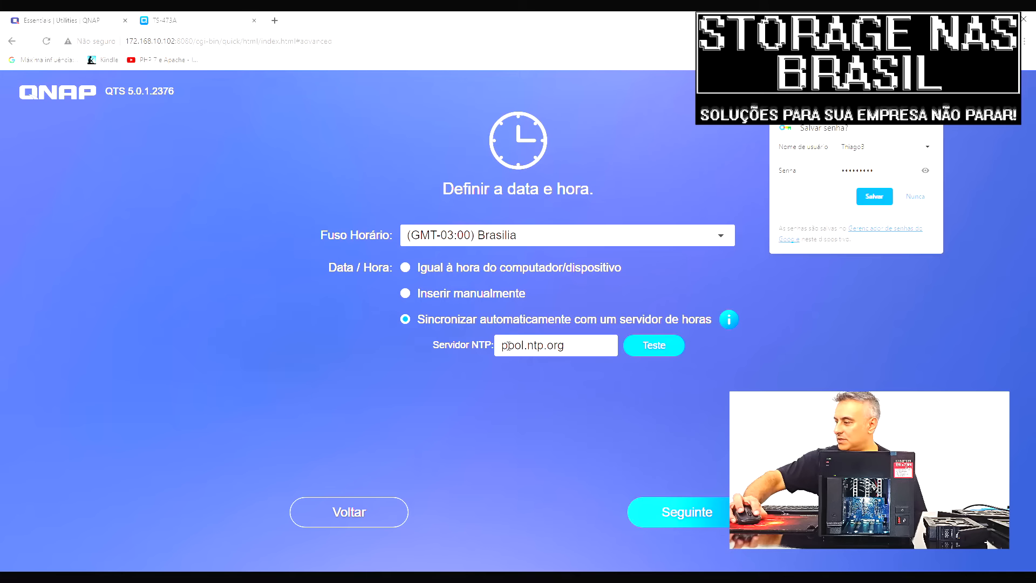
left_click_drag(503, 345, 564, 346)
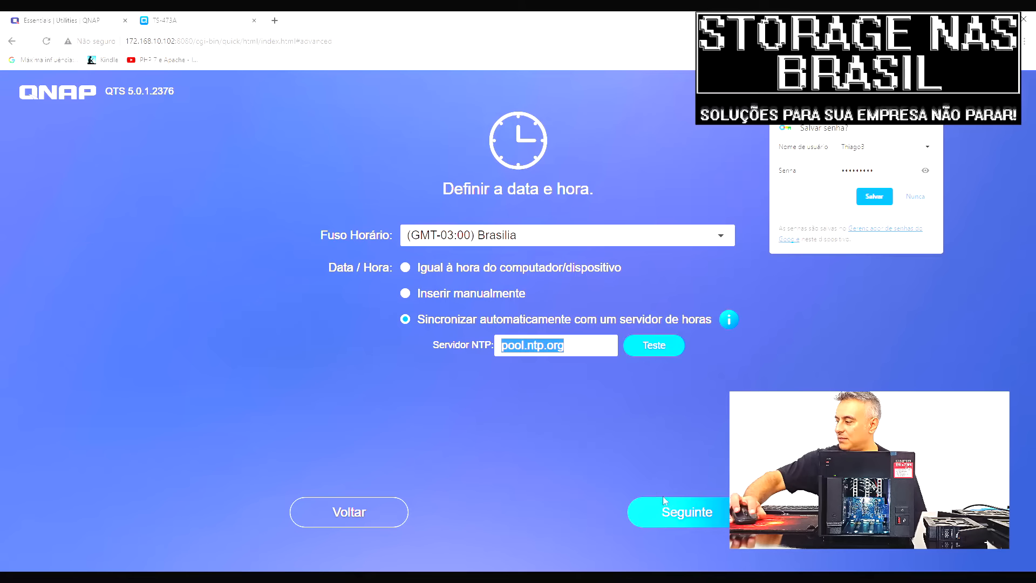
left_click(675, 513)
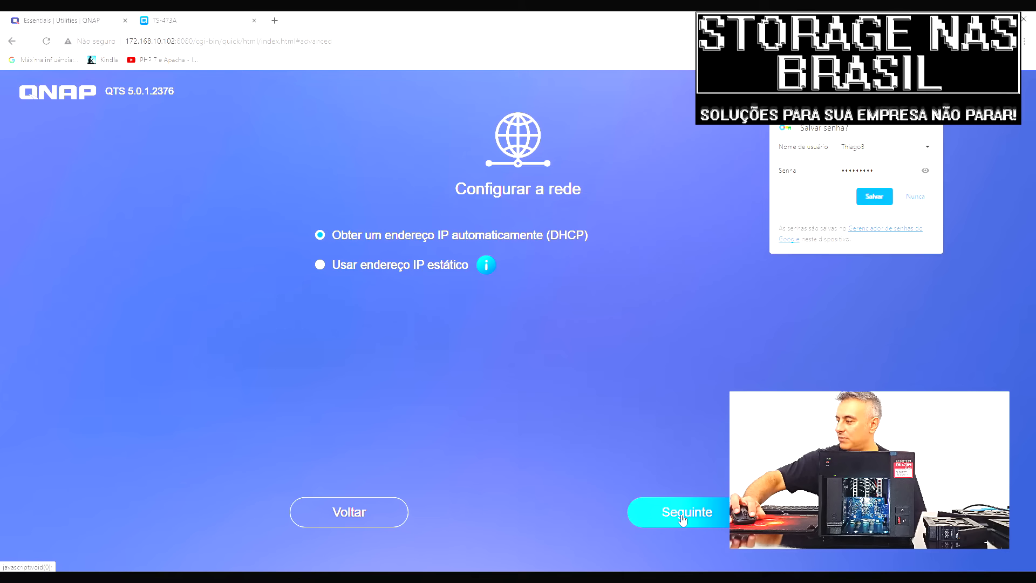
Keep automatic IP addressing (DHCP) for the network, and apply the summarized settings, confirming the system initialization.
left_click(932, 120)
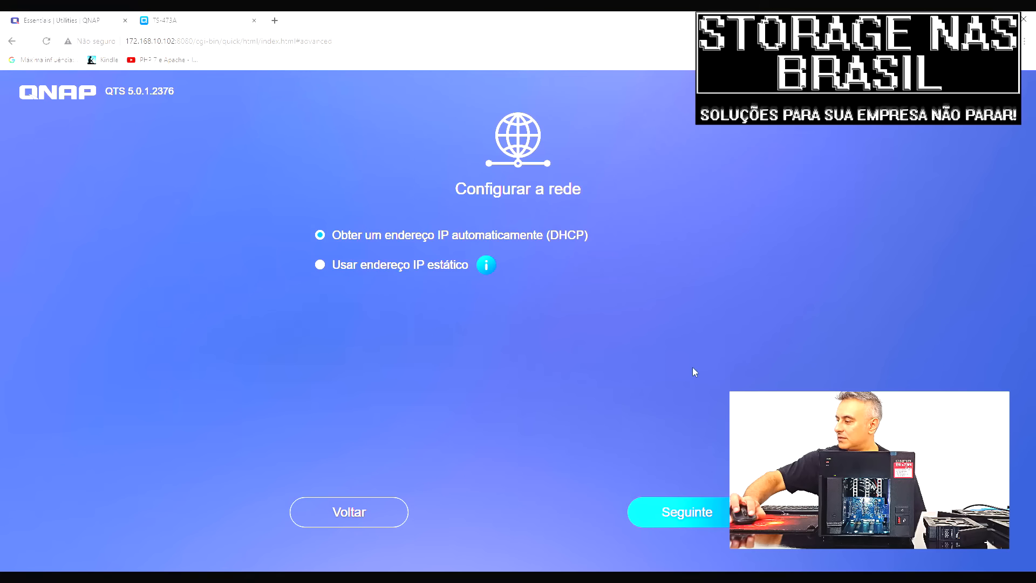
left_click(686, 515)
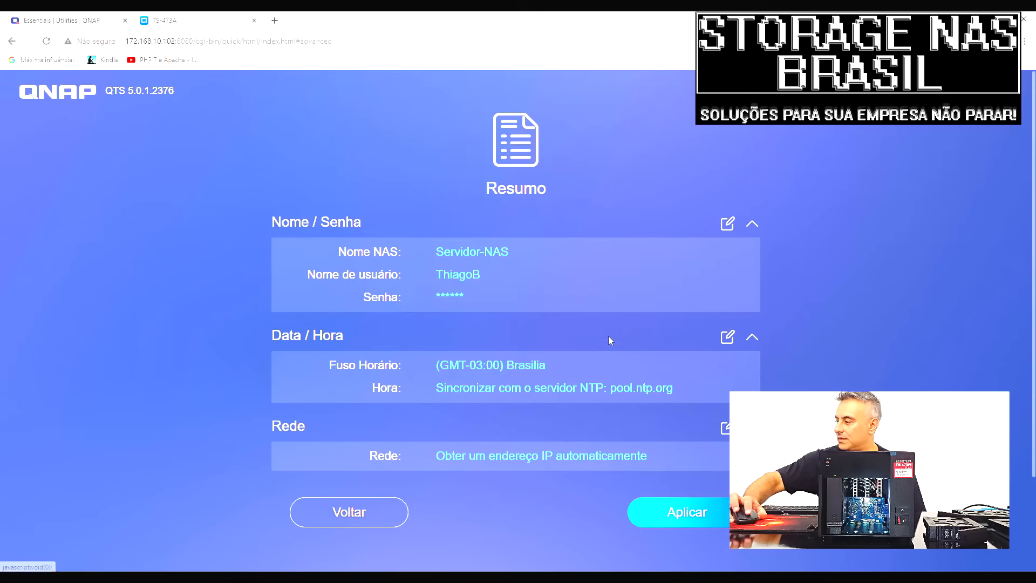
scroll(608, 337, "down", 2)
scroll(608, 337, "up", 2)
scroll(607, 339, "down", 2)
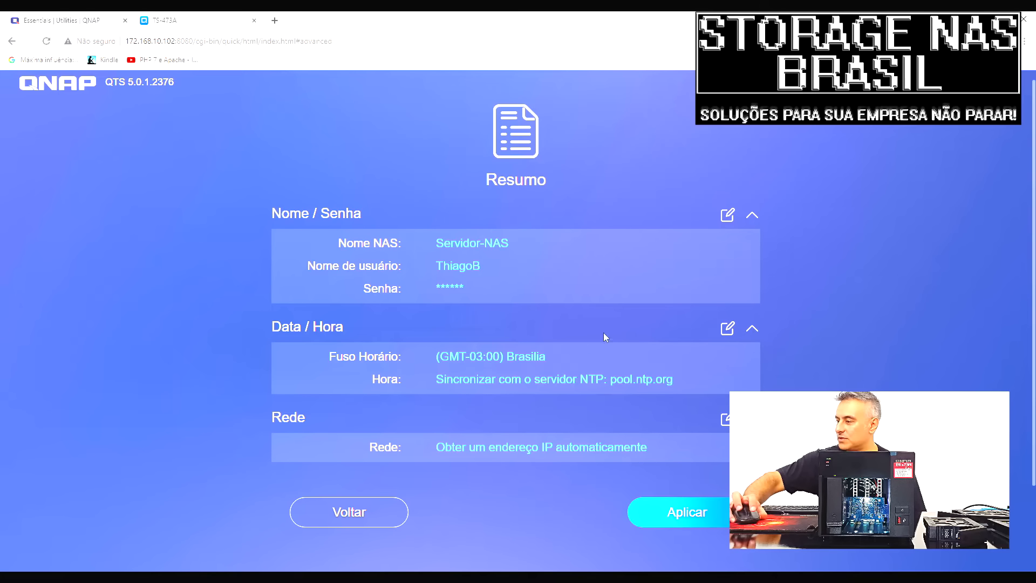
left_click(701, 514)
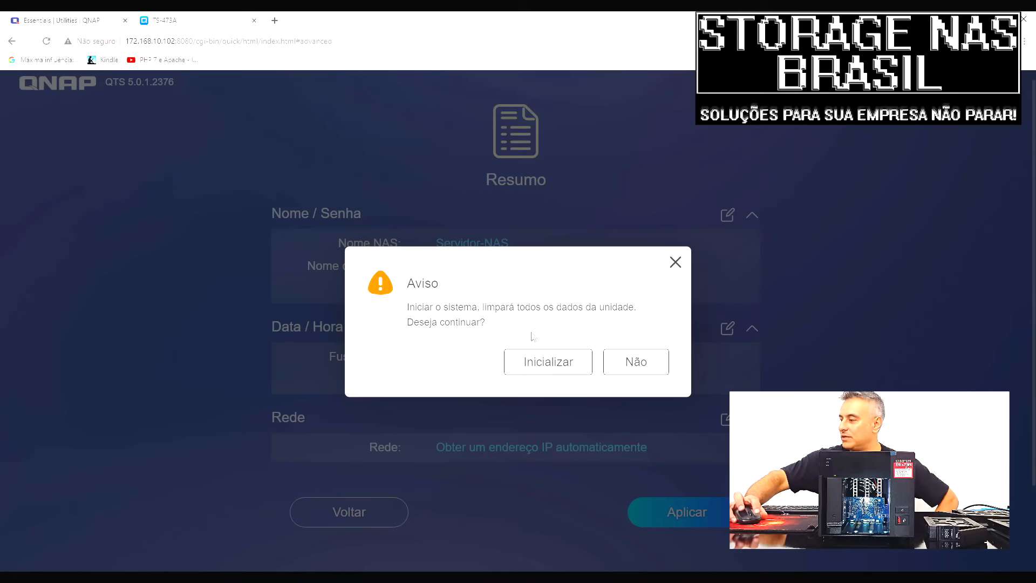
left_click(556, 367)
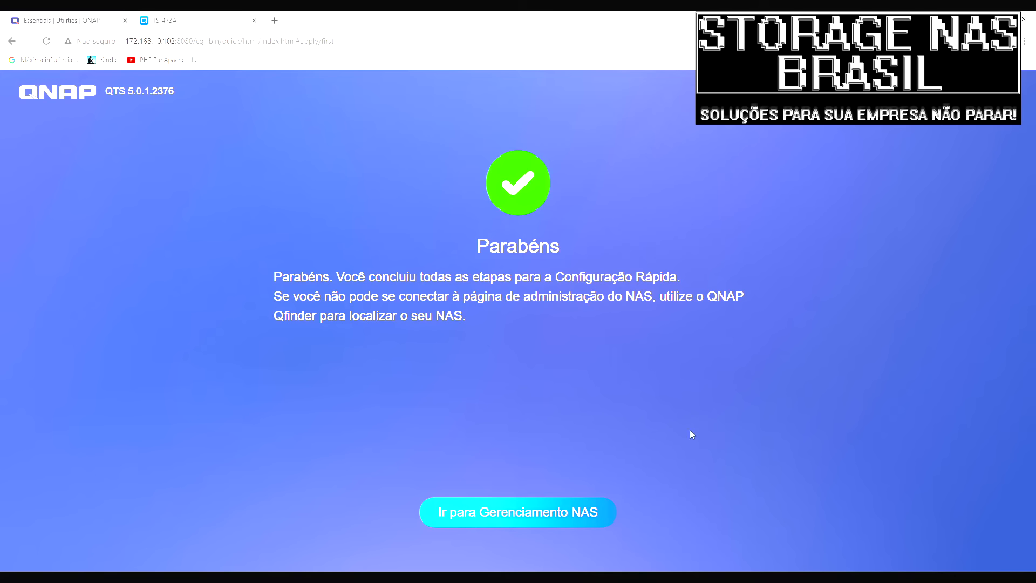
Go to the NAS management page and log in with the administrator's username and password.
left_click(519, 513)
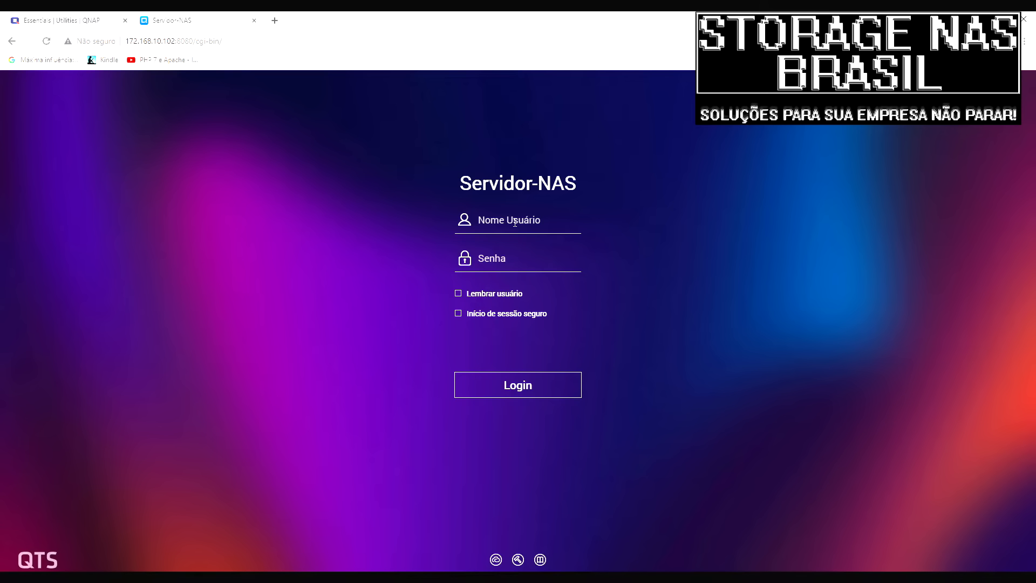
type("Thiag")
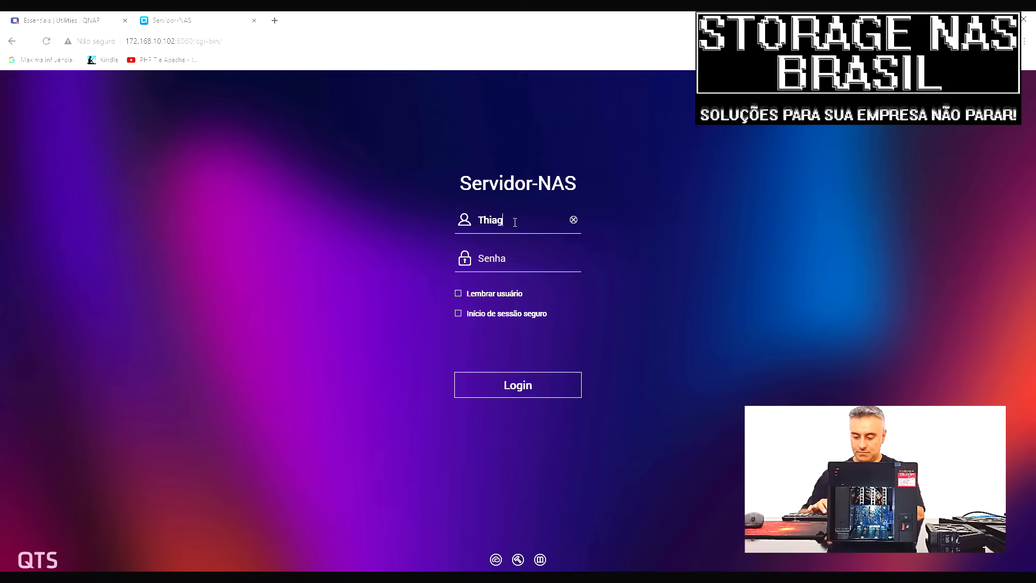
type("oB")
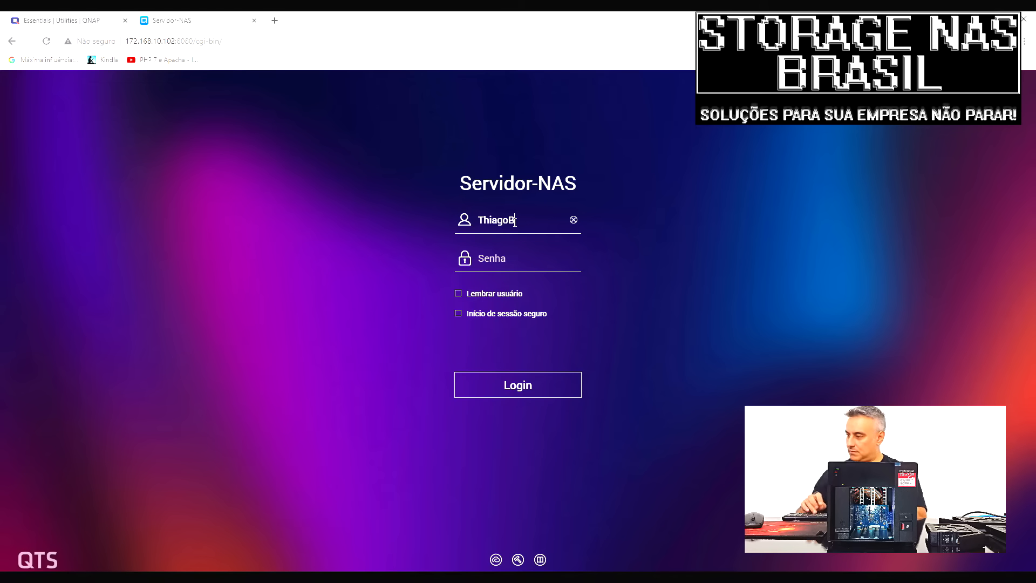
left_click(517, 252)
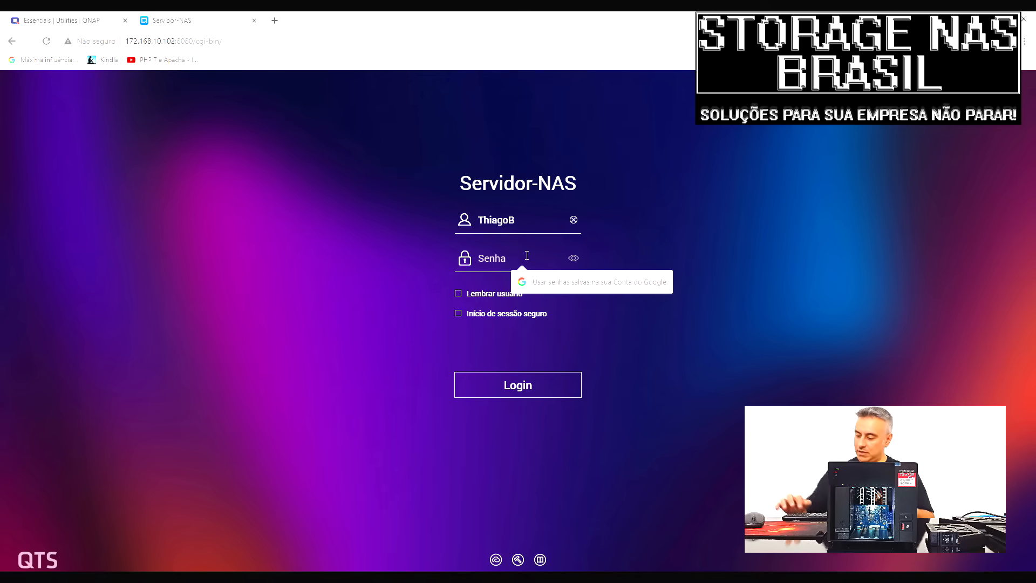
type("*********")
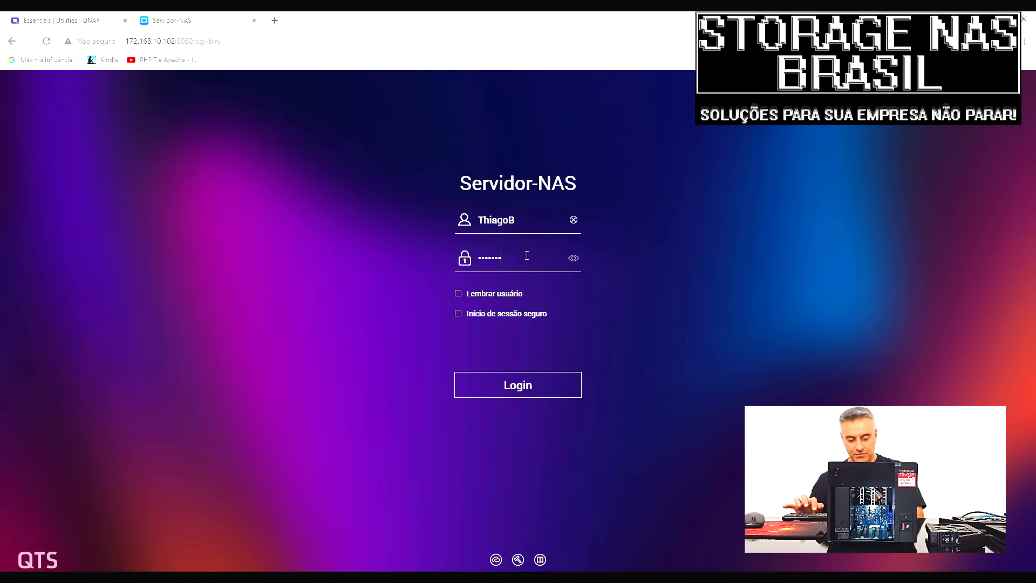
left_click(517, 385)
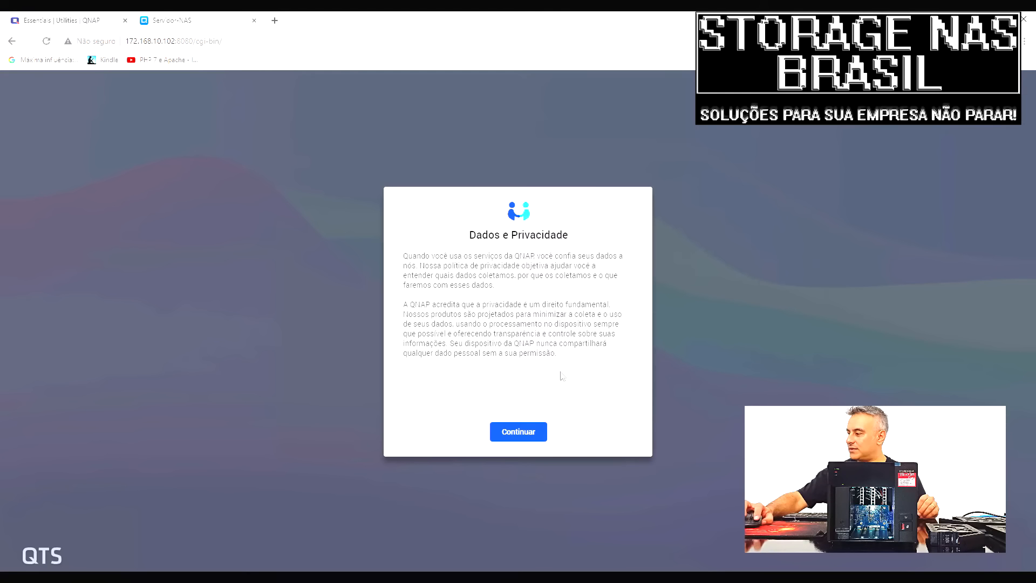
Continue through both pages of the data and privacy notice to load the QTS desktop.
left_click(526, 431)
scroll(511, 356, "down", 5)
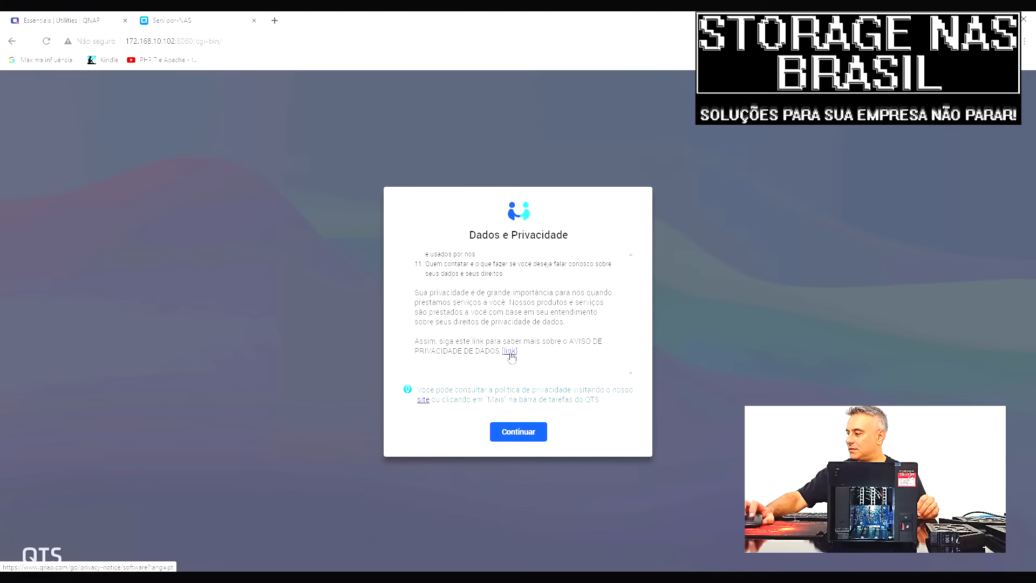
left_click(533, 433)
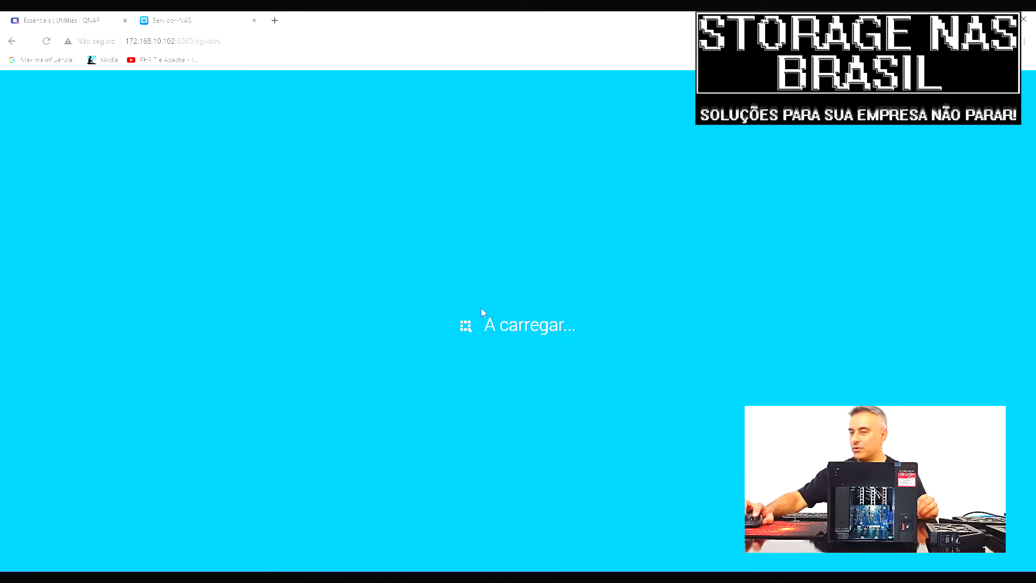
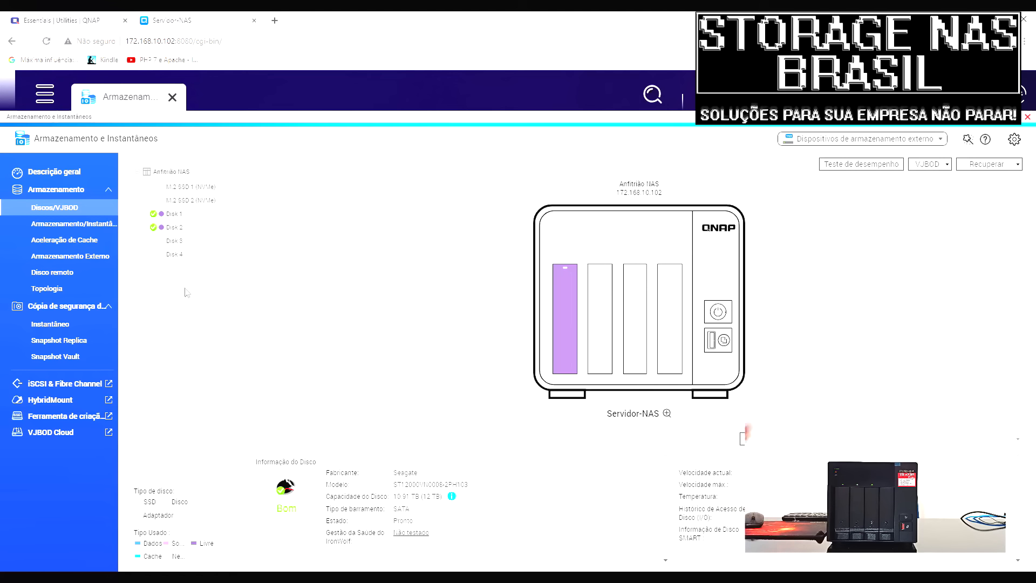
Examine the disk information of Disk 3 and Disk 4 in the disk list.
left_click(187, 242)
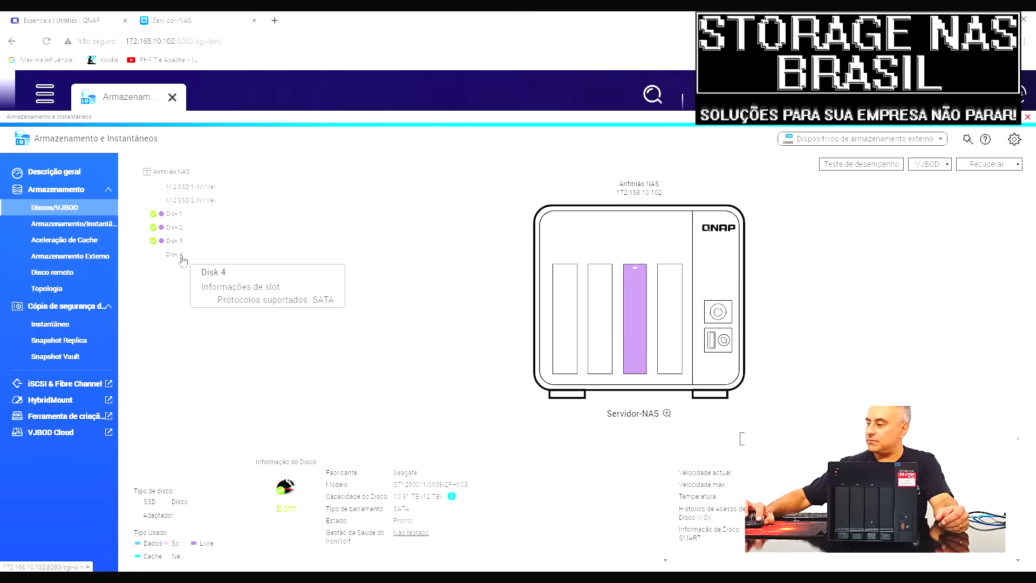
left_click(183, 257)
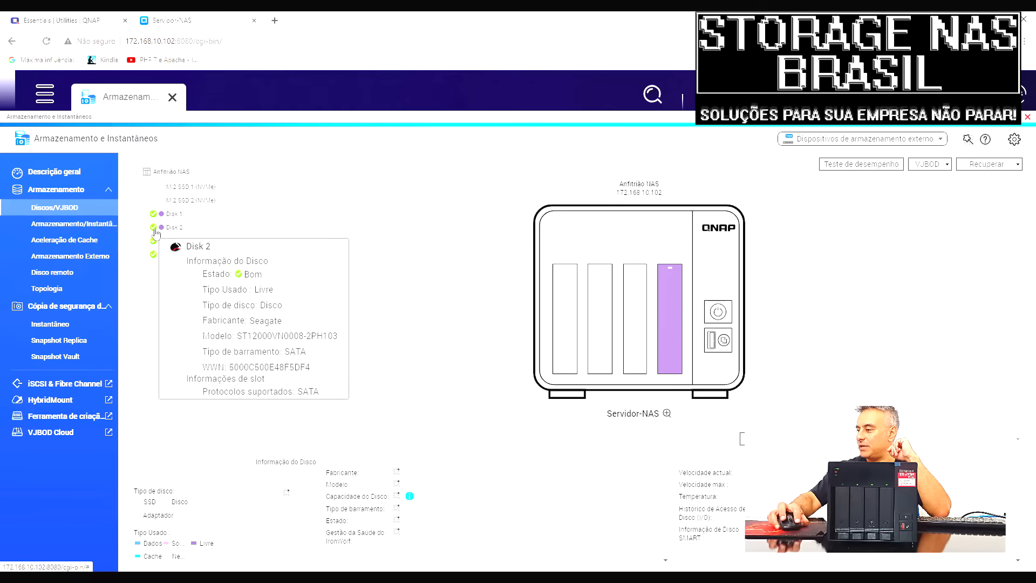
Open the firmware update settings in the NAS Control Panel.
left_click(45, 92)
left_click(108, 209)
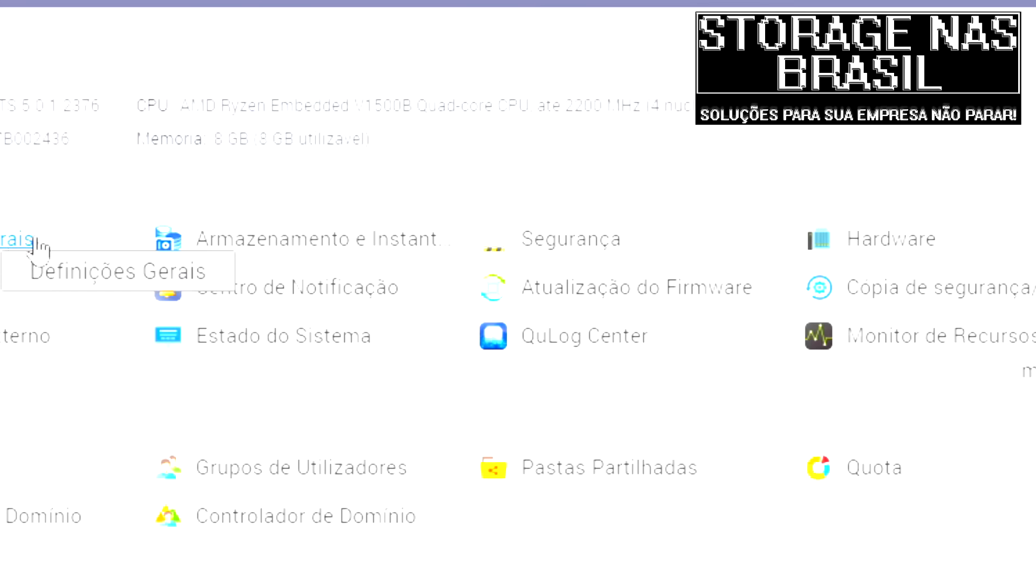
left_click(546, 293)
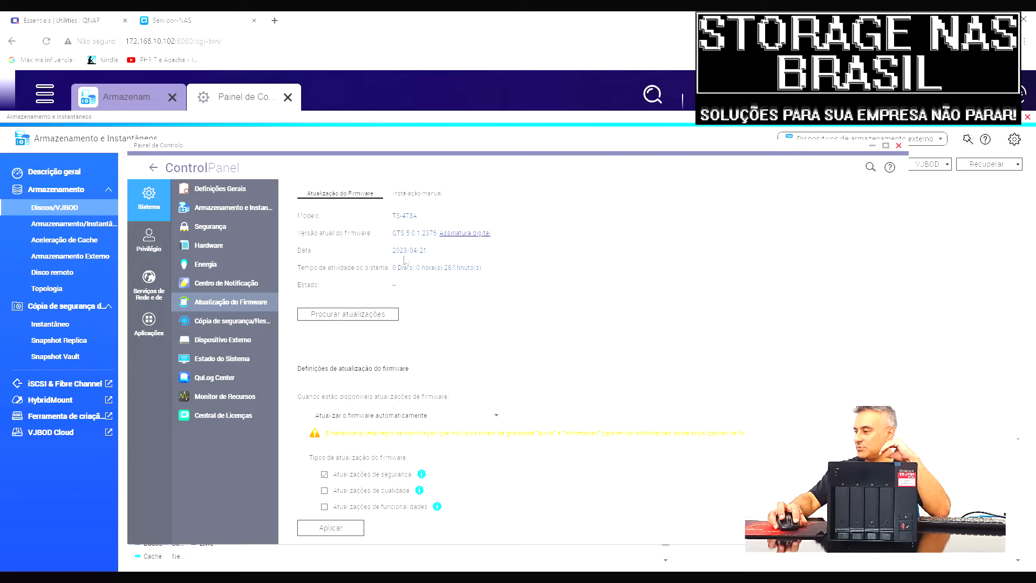
Open the QNAP Download Center from the firmware update settings and choose NAS / Expansion as the product type.
scroll(404, 255, "down", 5)
left_click(424, 353)
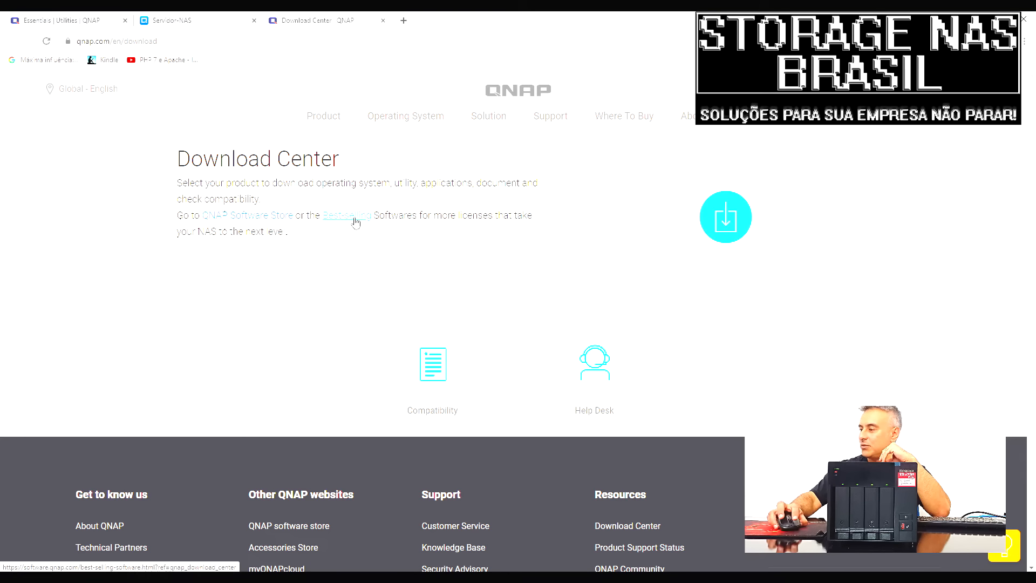
scroll(393, 311, "down", 3)
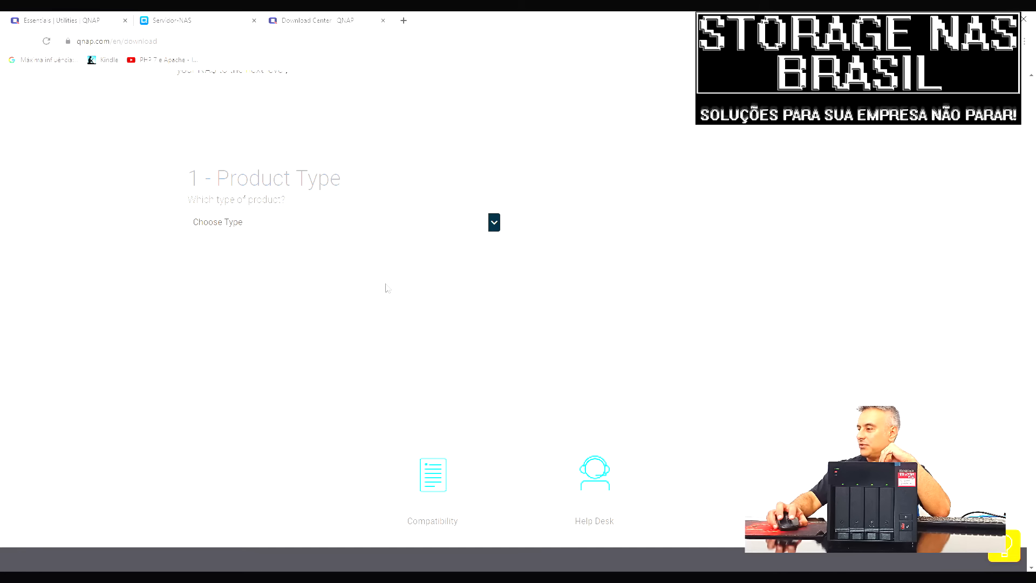
left_click(494, 222)
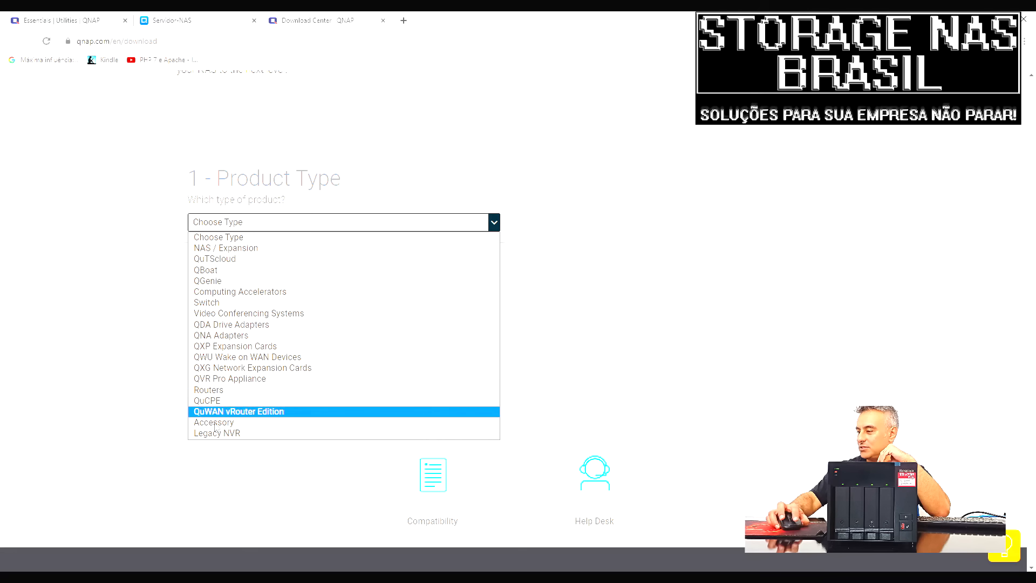
left_click(246, 249)
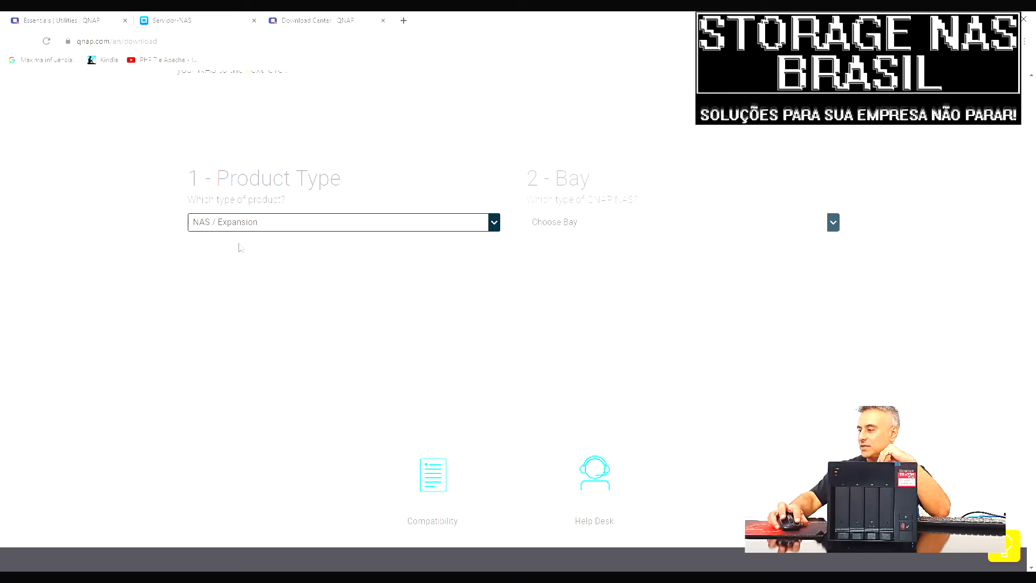
Specify a NAS with 4 Bays and find the model TS-473A by searching for 473.
left_click(593, 217)
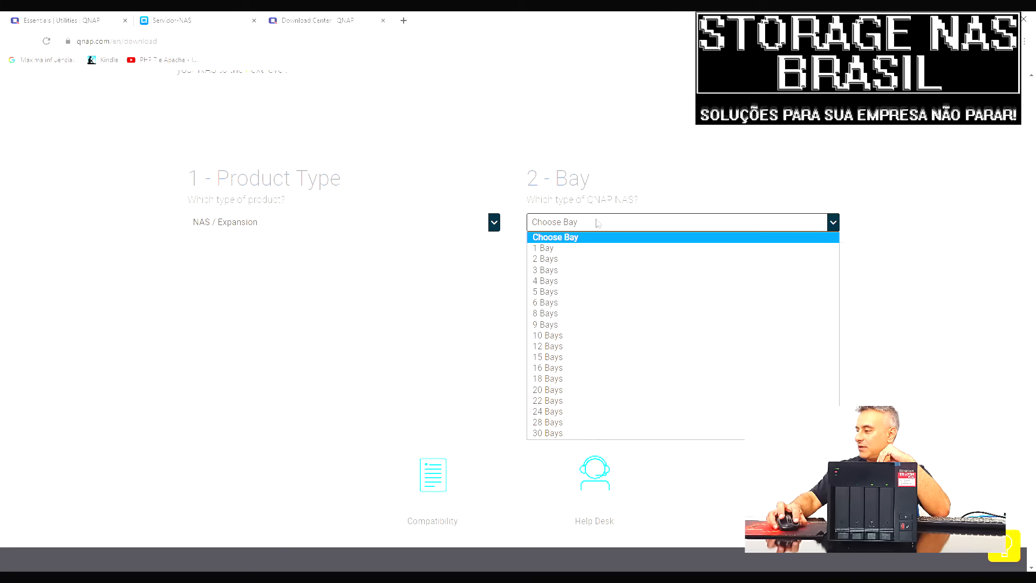
left_click(559, 284)
left_click(313, 325)
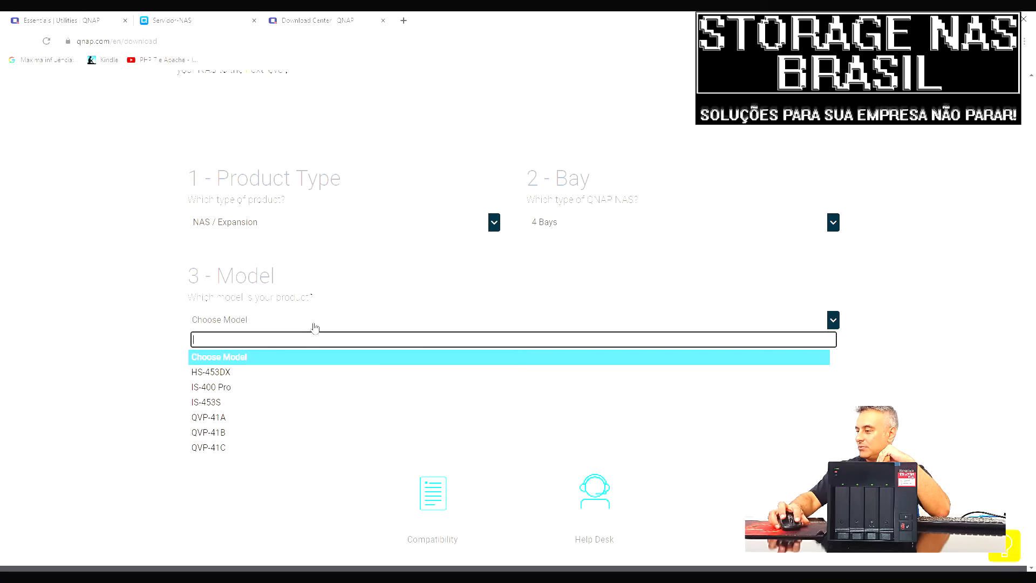
type("473")
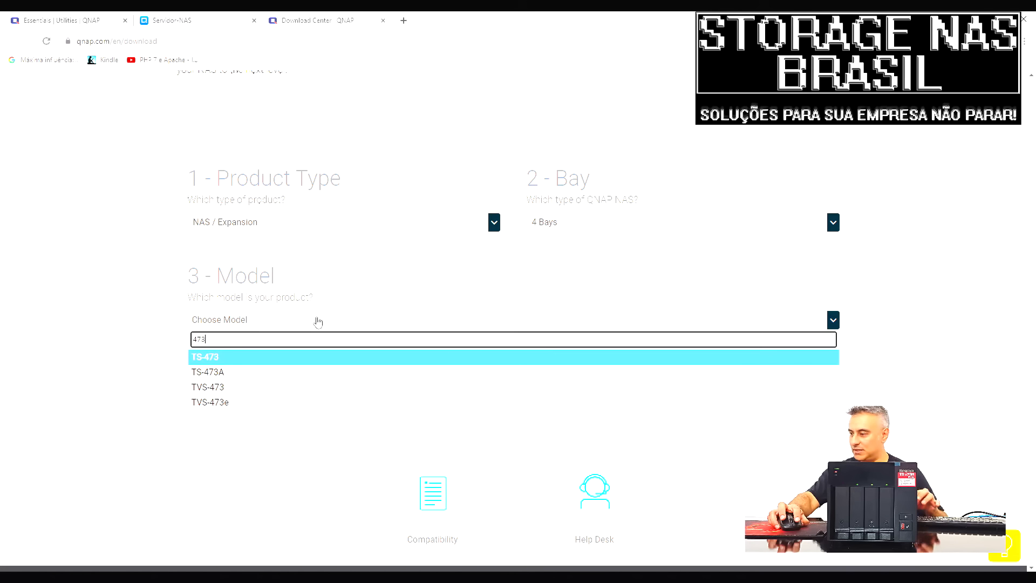
left_click(248, 371)
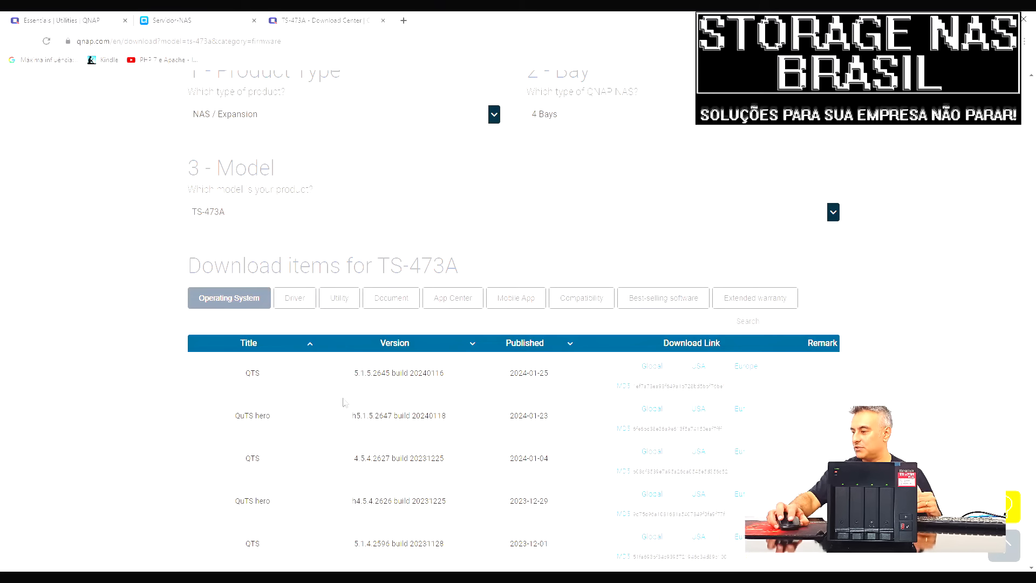
Examine the version number and publication date of the newest QTS release for the TS-473A.
scroll(344, 399, "down", 1)
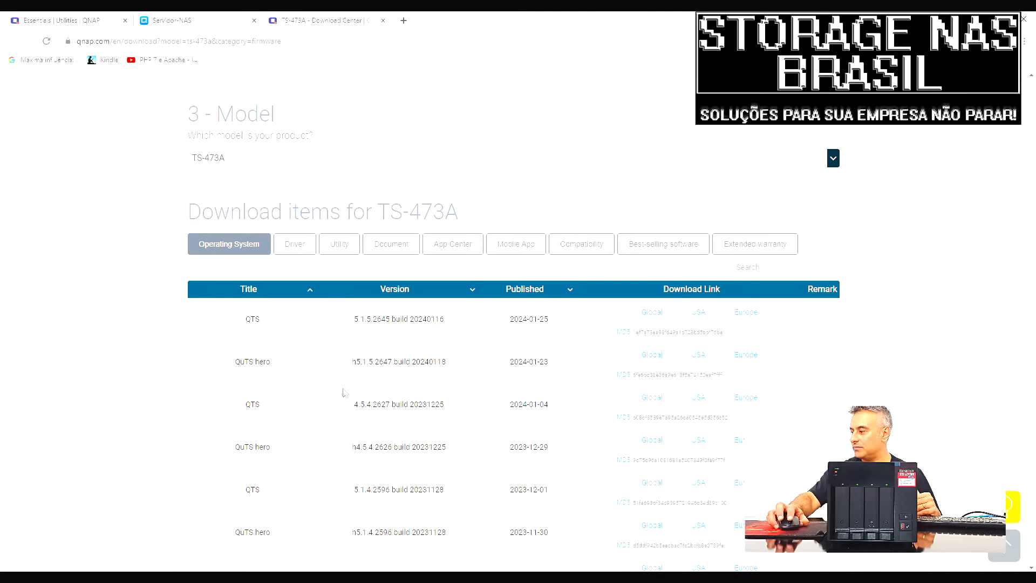
left_click_drag(360, 322, 429, 319)
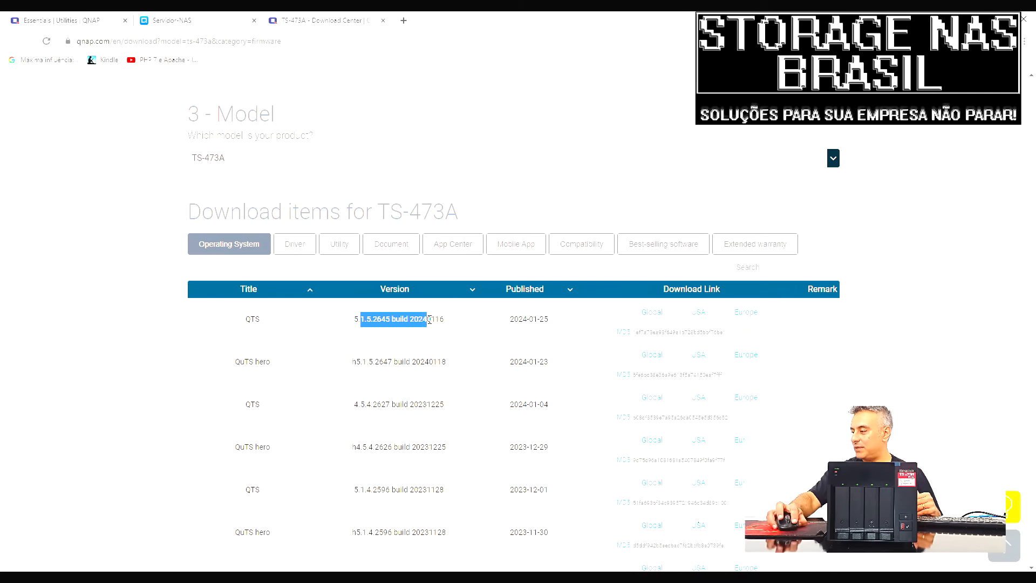
left_click(354, 324)
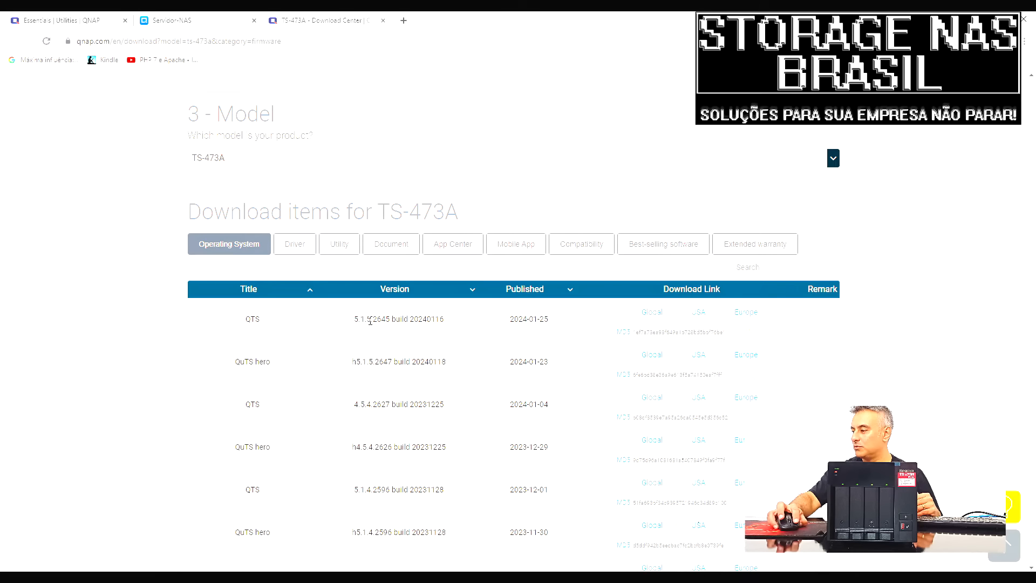
left_click_drag(356, 318, 370, 317)
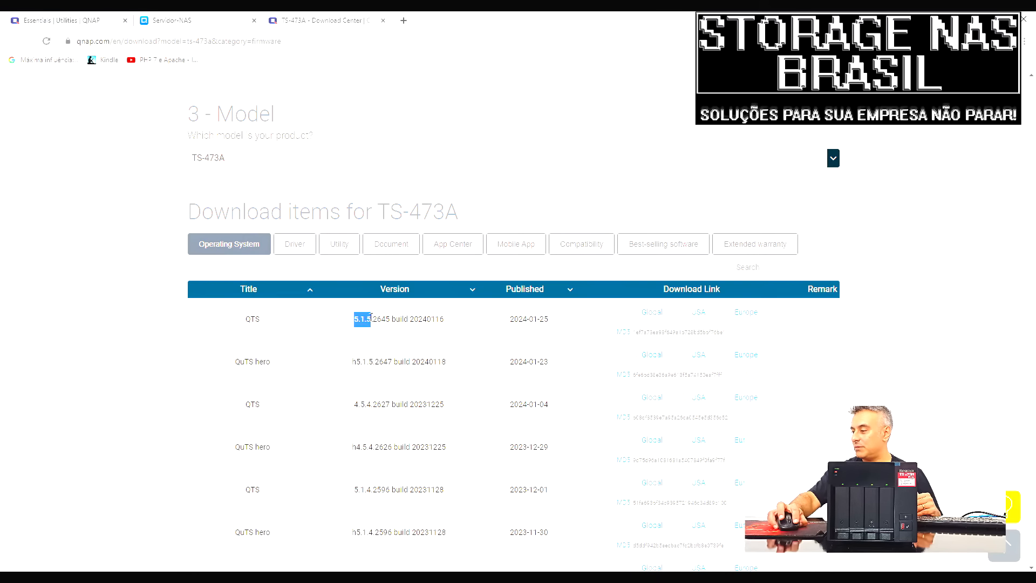
left_click(355, 323)
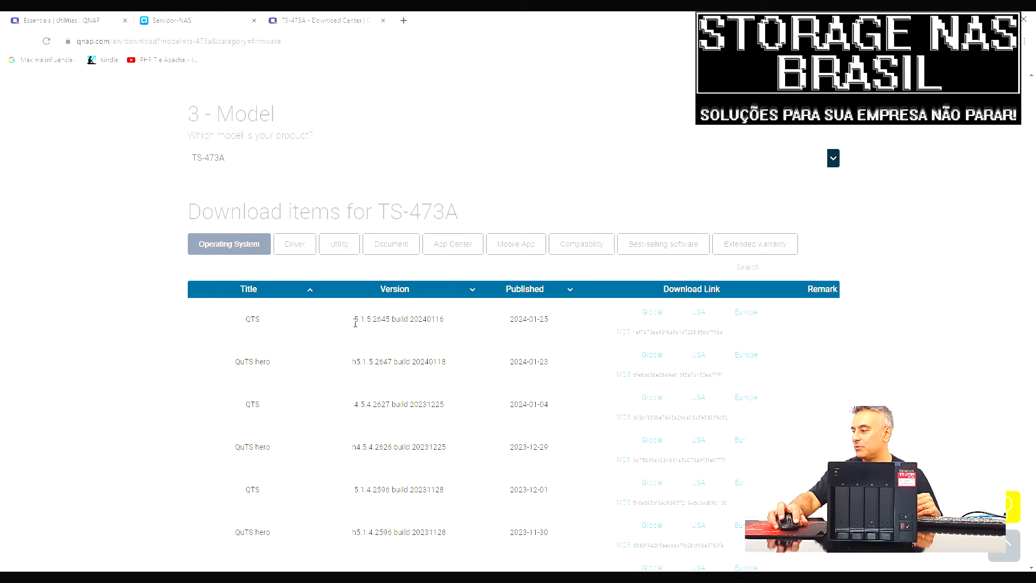
left_click_drag(355, 322, 570, 326)
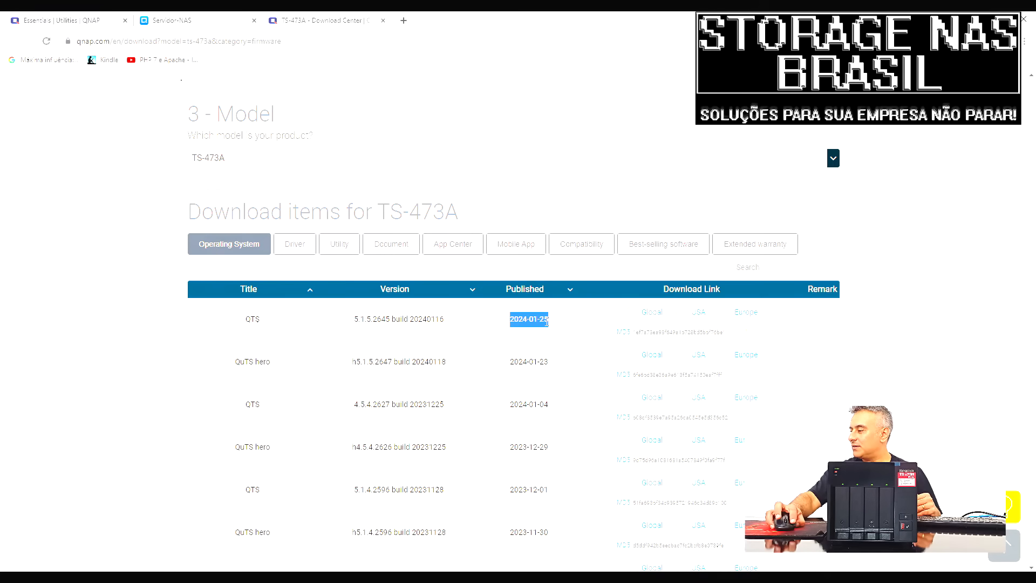
left_click(548, 321)
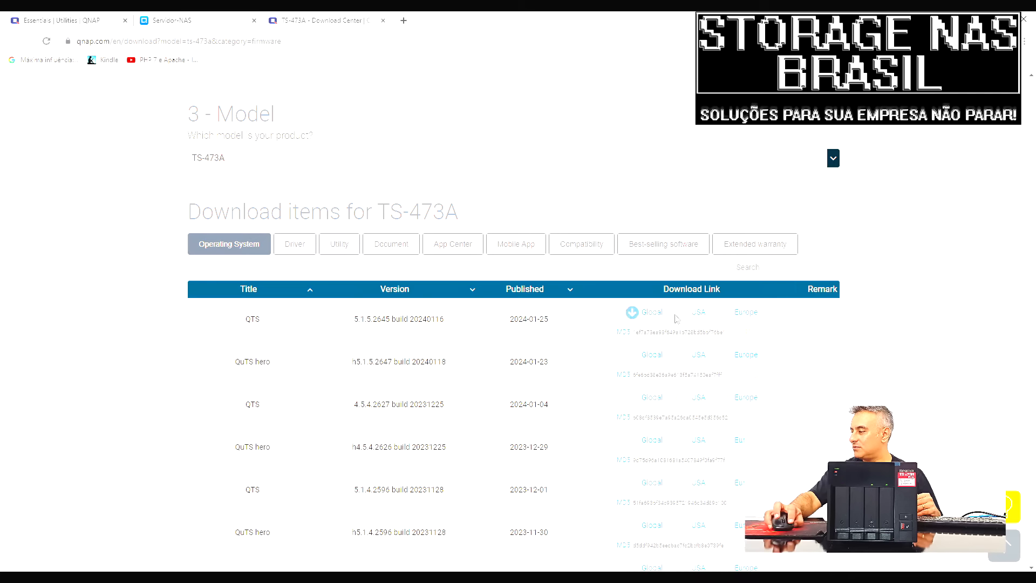
Download QTS 5.1.5.2645 build 20240116 from the Global link as TS-X73A_20240116-5.1.5.2645.zip into Downloads and show the file in its folder.
left_click(652, 313)
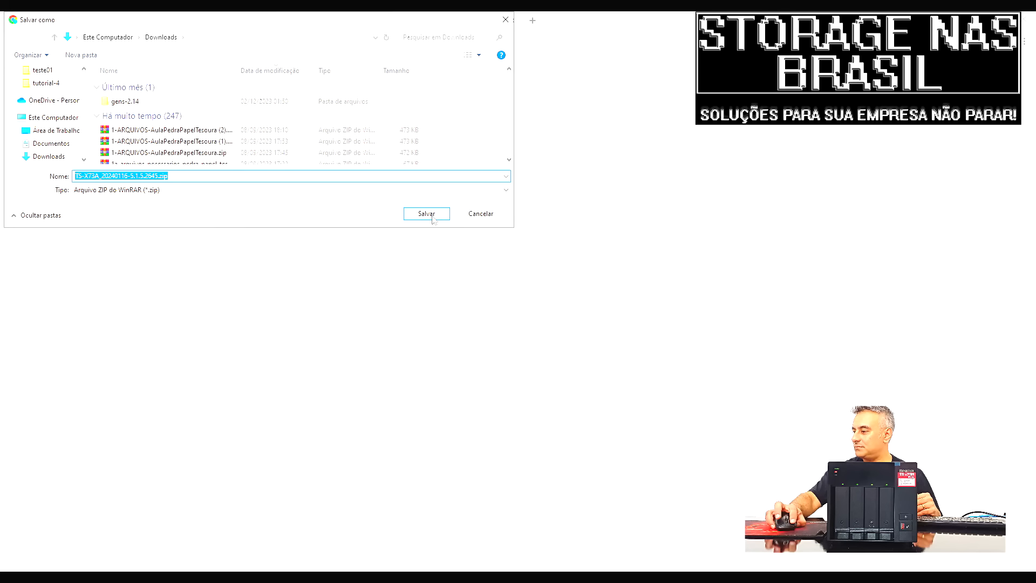
left_click(432, 217)
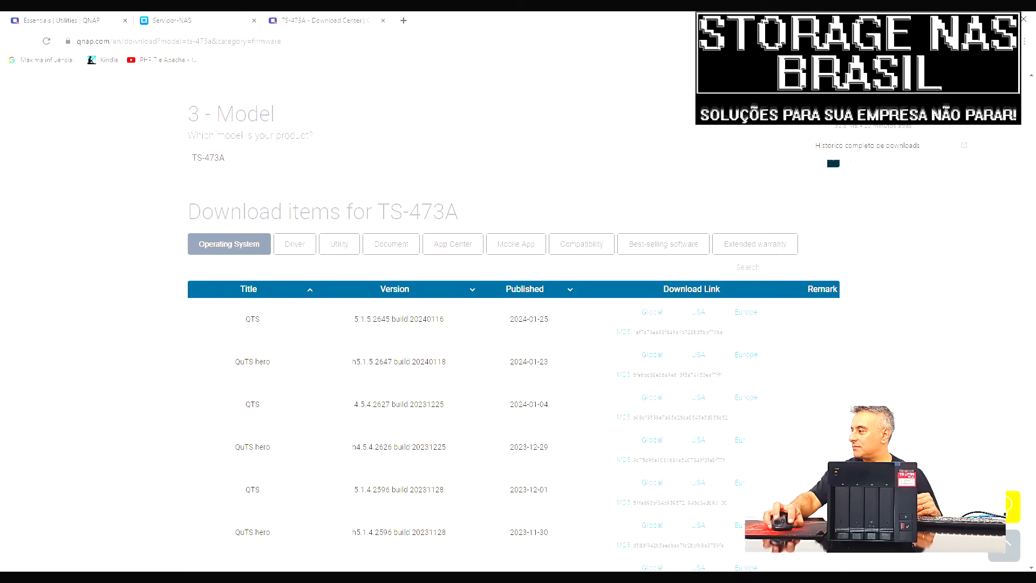
left_click(946, 91)
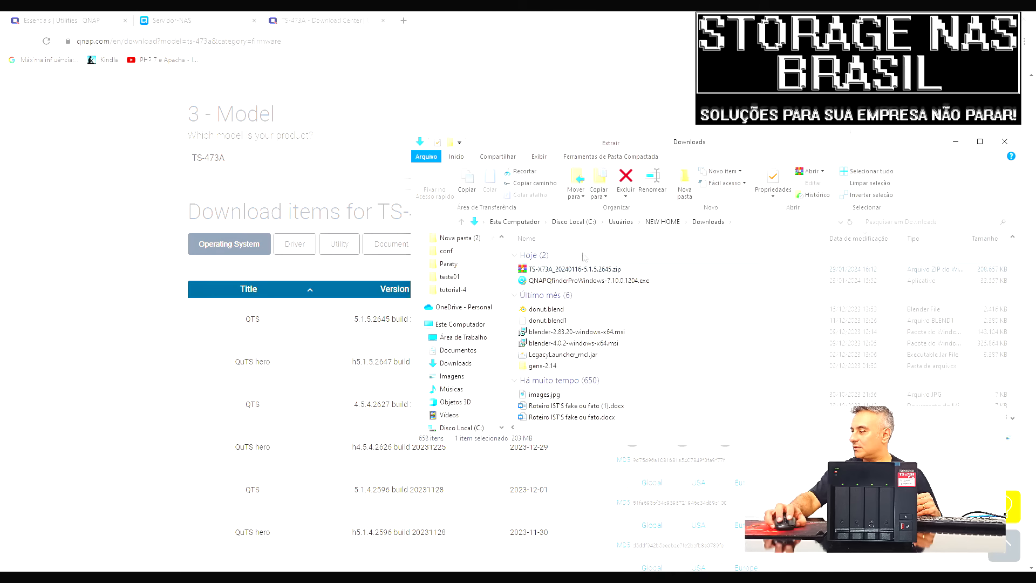
Extract the firmware archive into its own folder TS-X73A_20240116-5.1.5.2645 and open that folder.
right_click(564, 270)
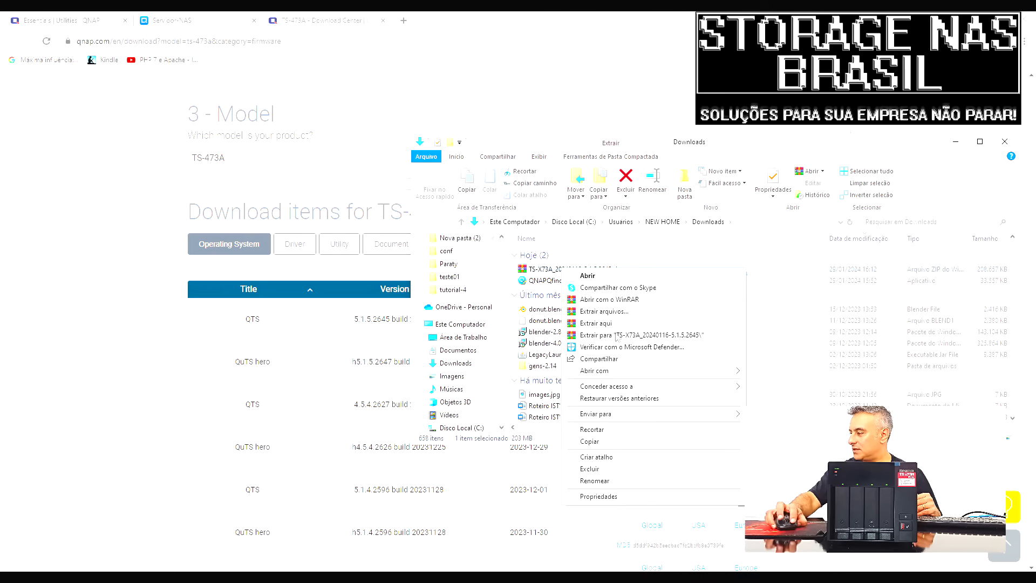
left_click(616, 334)
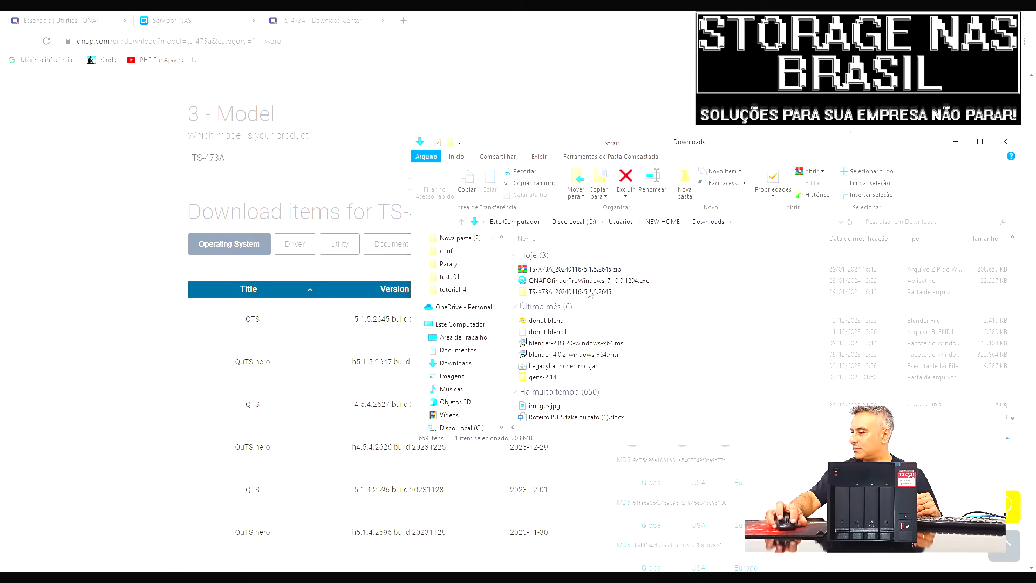
double_click(593, 292)
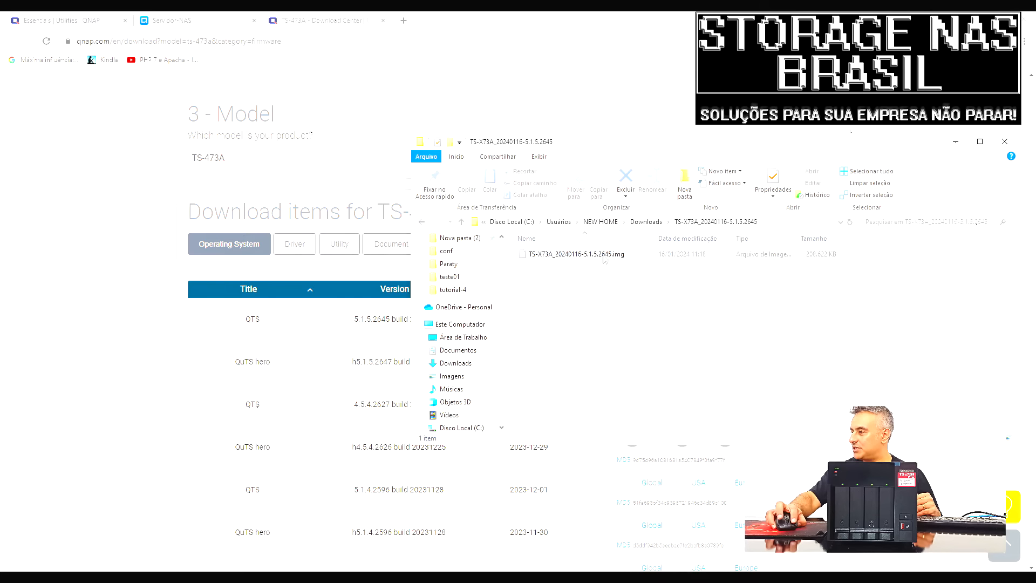
Return to the NAS page, reopen the Control Panel maximized, and open manual installation in the firmware update settings.
left_click(186, 21)
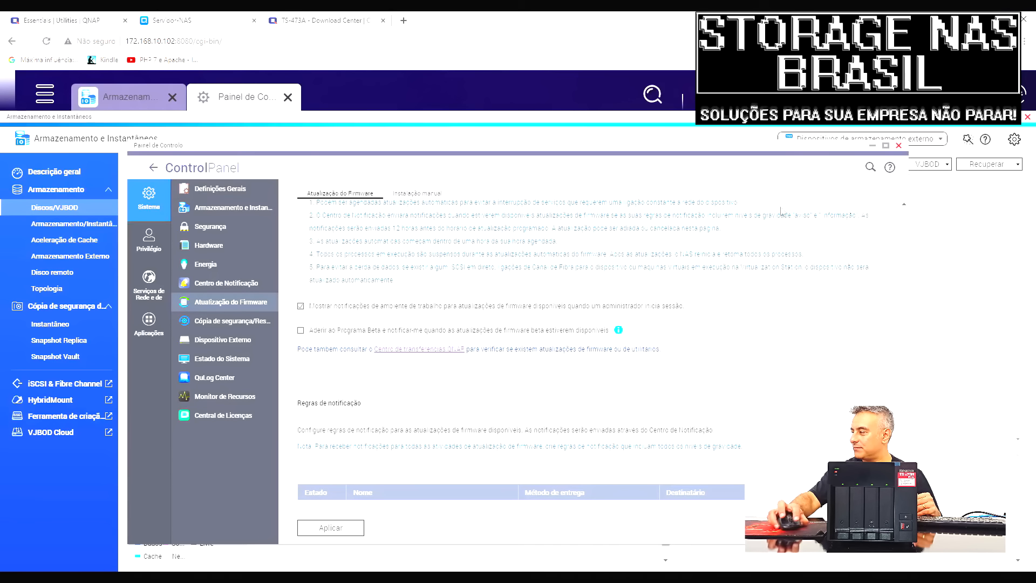
left_click(898, 146)
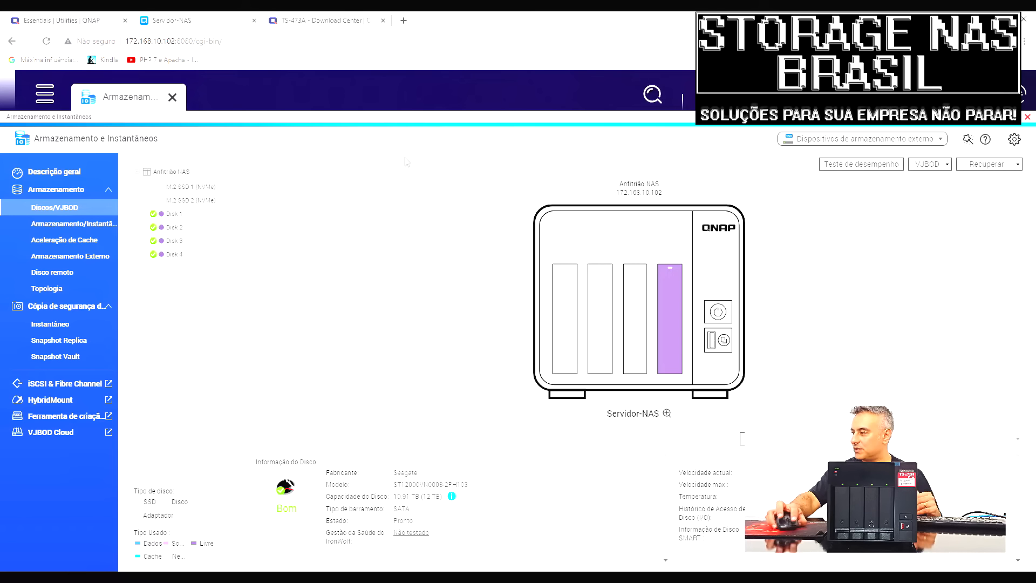
left_click(52, 97)
left_click(94, 203)
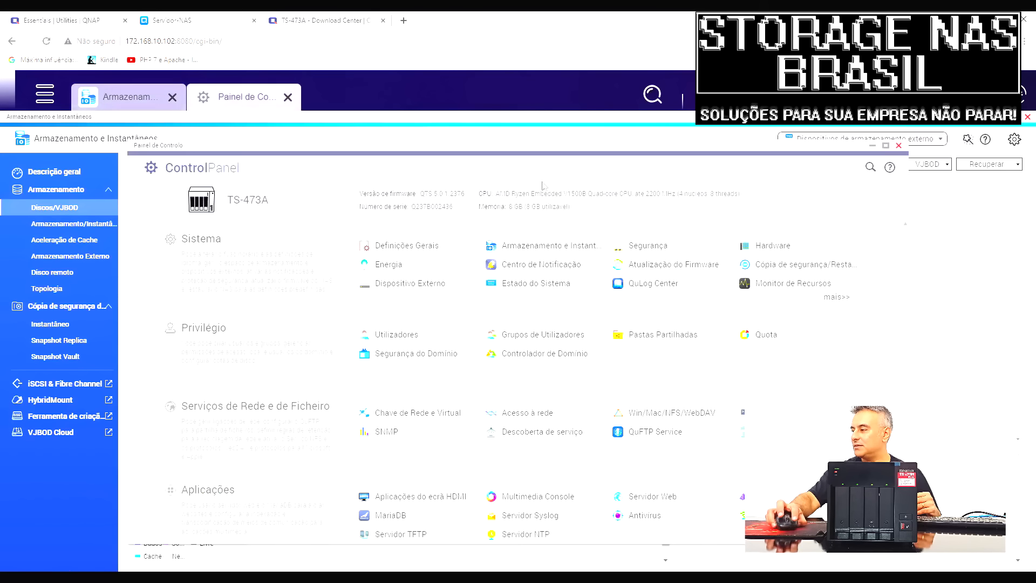
left_click(885, 145)
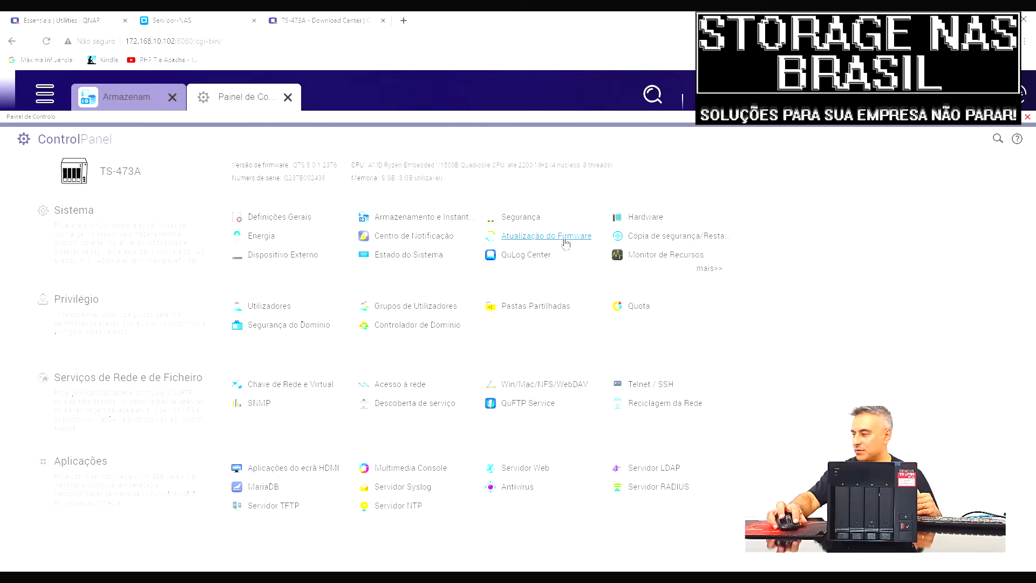
left_click(546, 235)
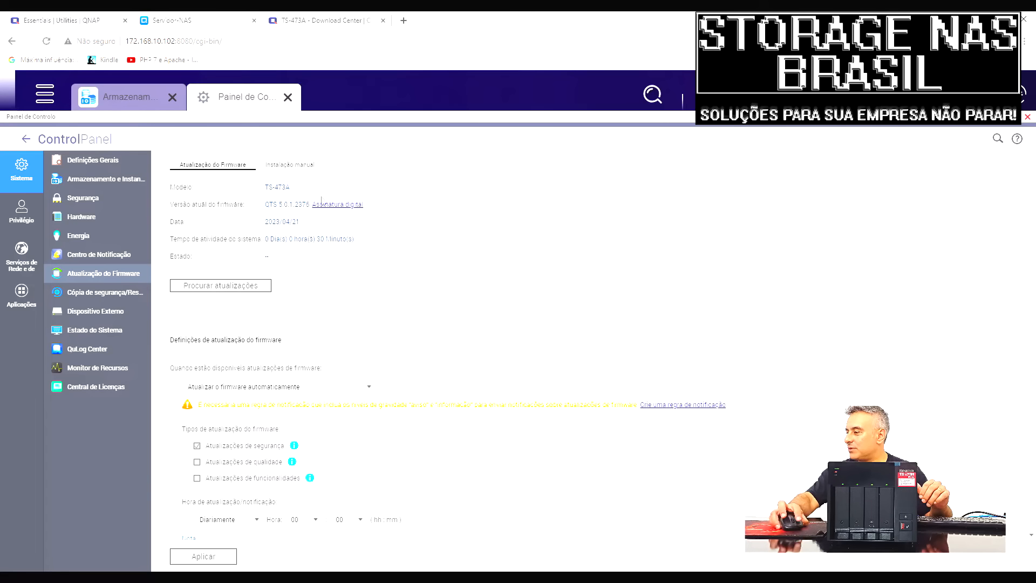
left_click(312, 165)
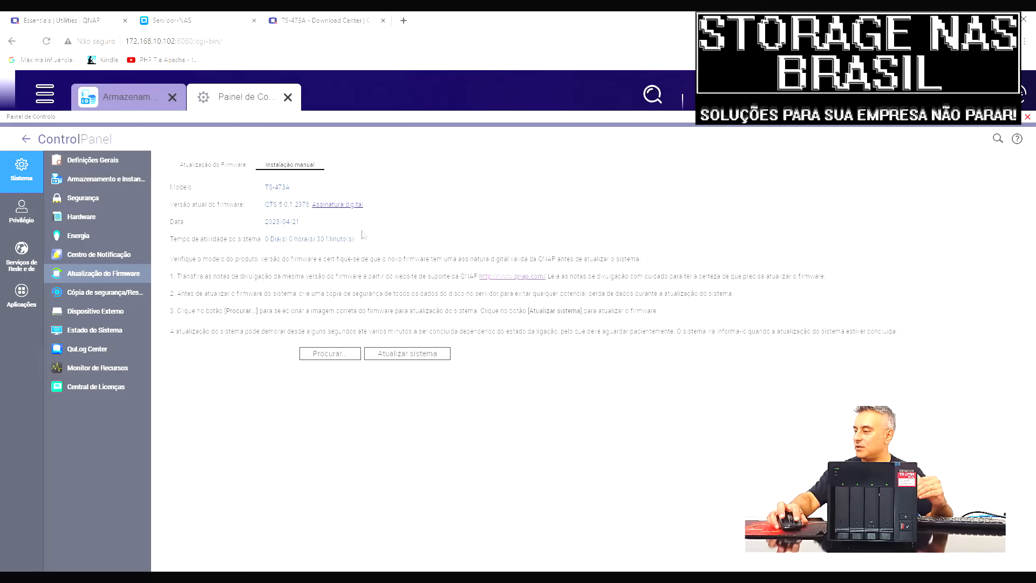
Select TS-X73A_20240116-5.1.5.2645.img from the extracted folder in Downloads as the firmware image.
left_click(334, 355)
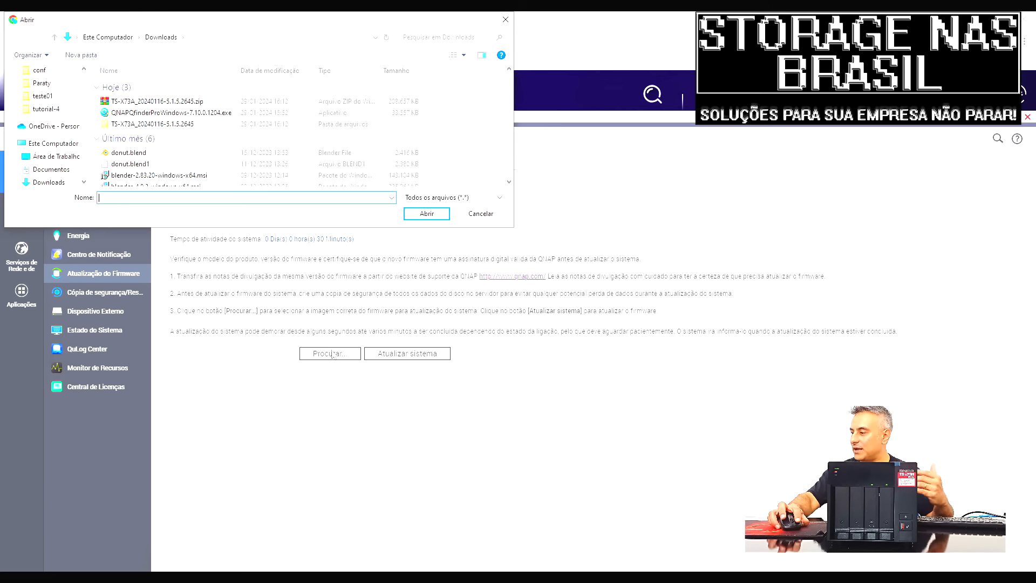
double_click(177, 124)
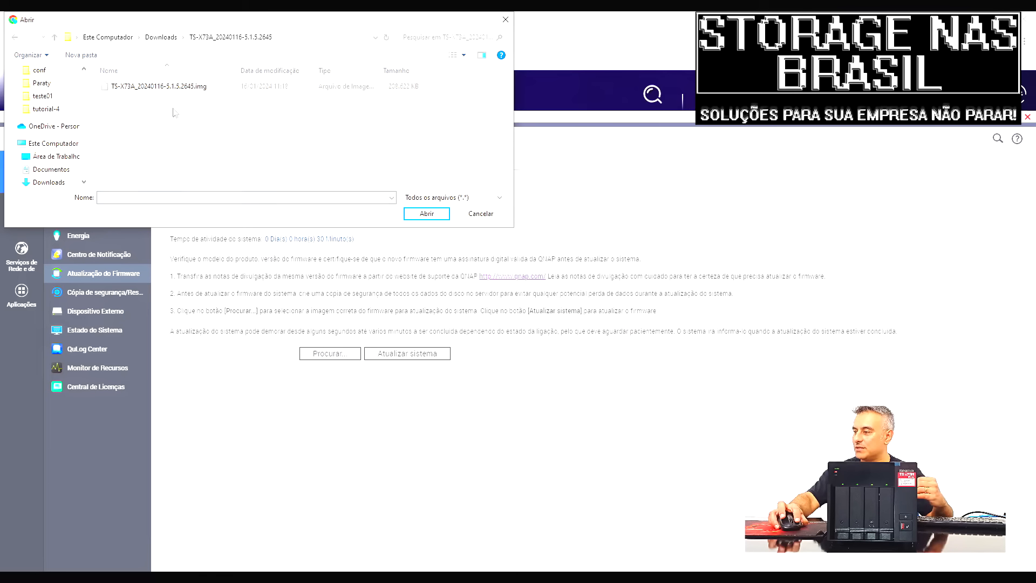
double_click(180, 87)
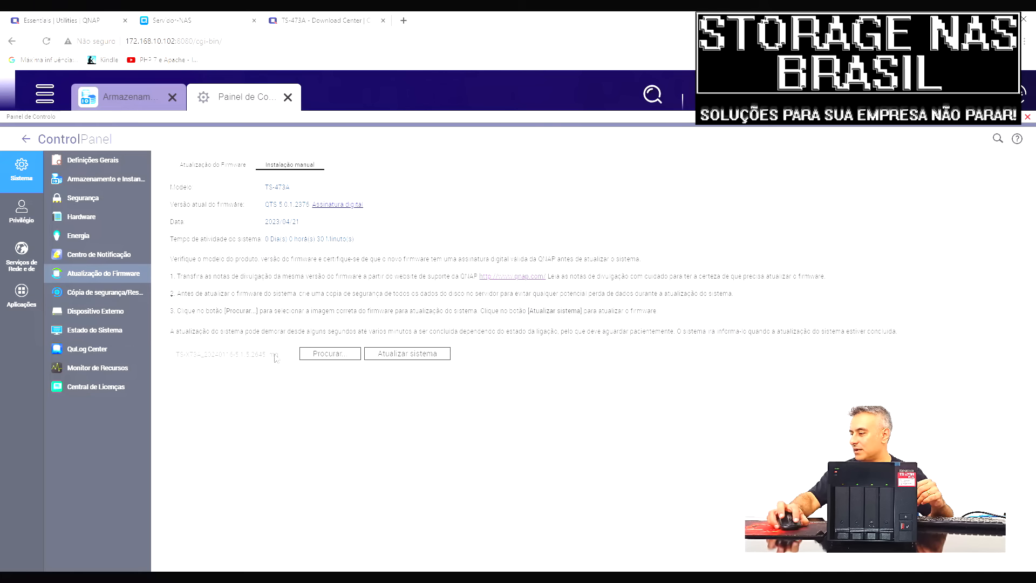
left_click(343, 354)
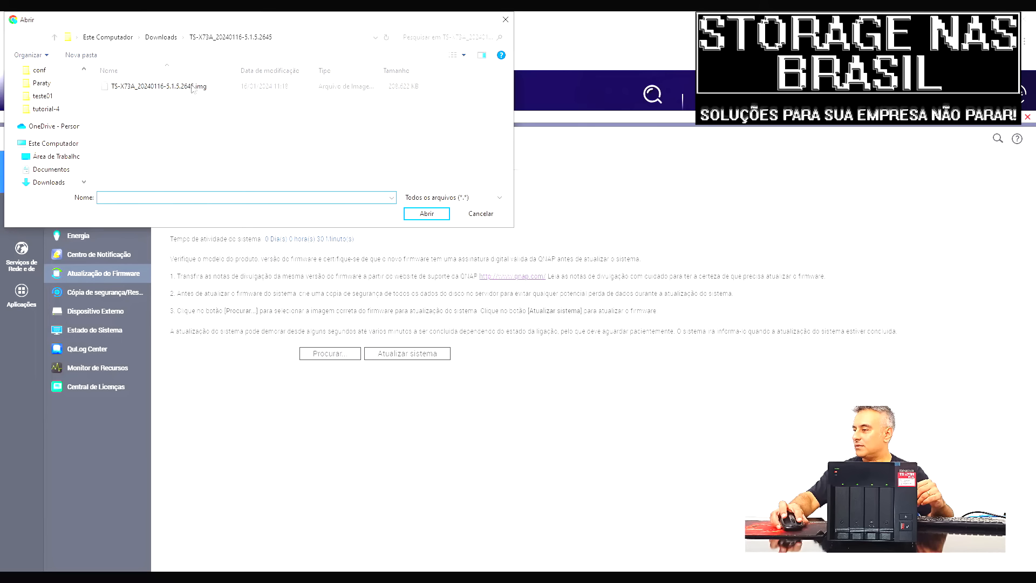
double_click(192, 88)
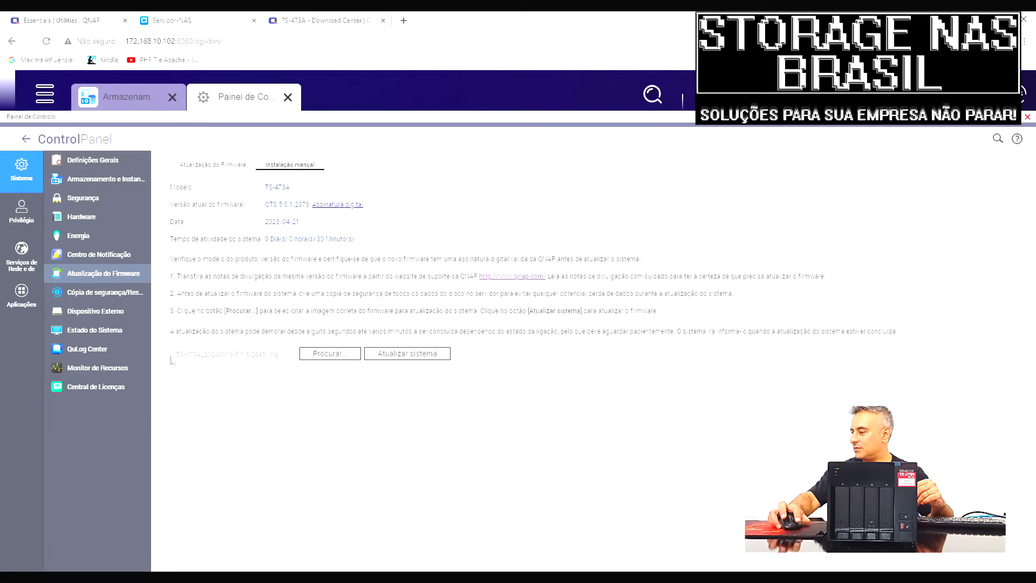
Start the system update with the selected image and confirm it with automatic restart after the firmware update enabled.
left_click(406, 356)
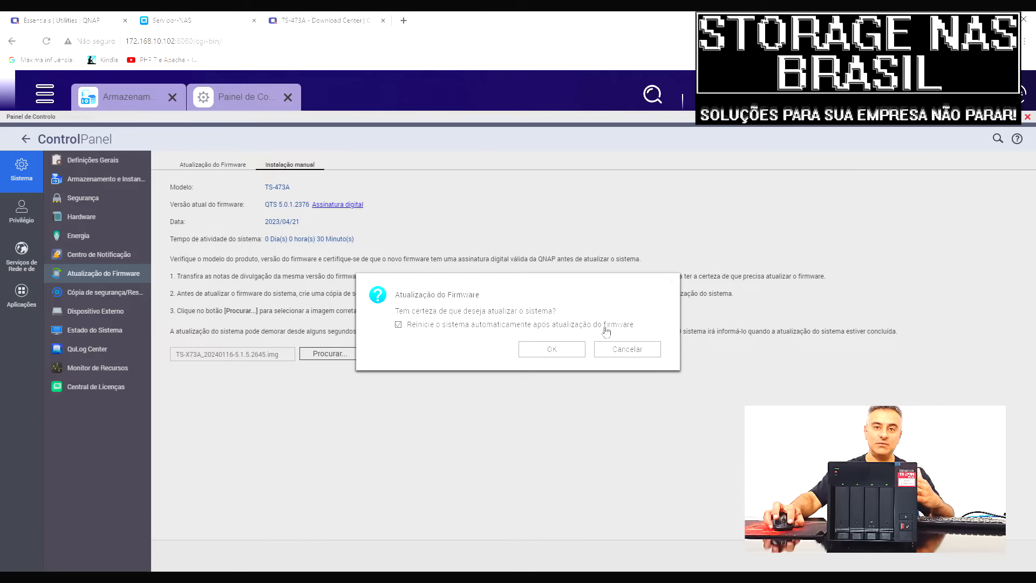
left_click(552, 350)
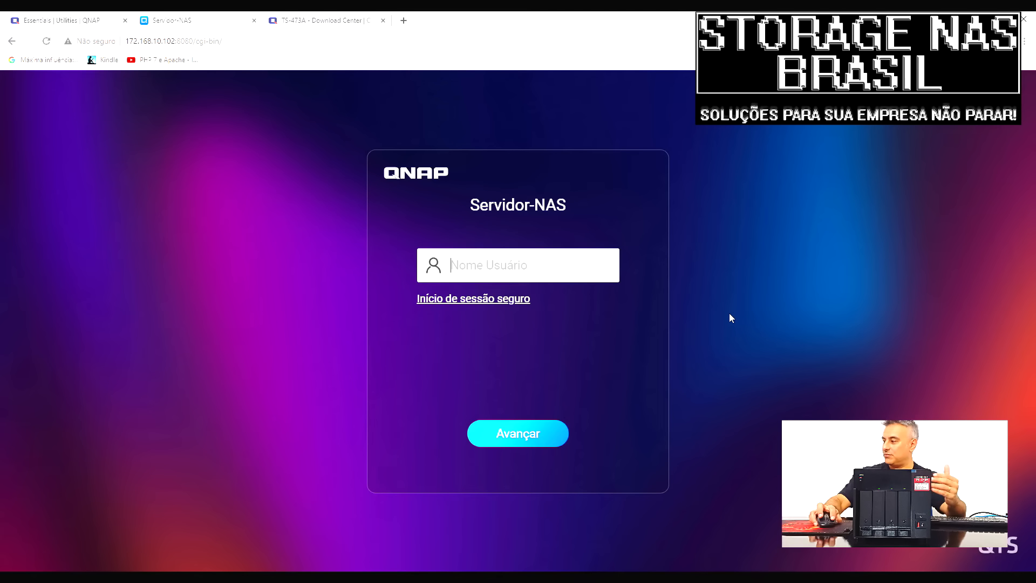
Log in to Servidor-NAS with the administrator's username and the account password.
left_click(529, 264)
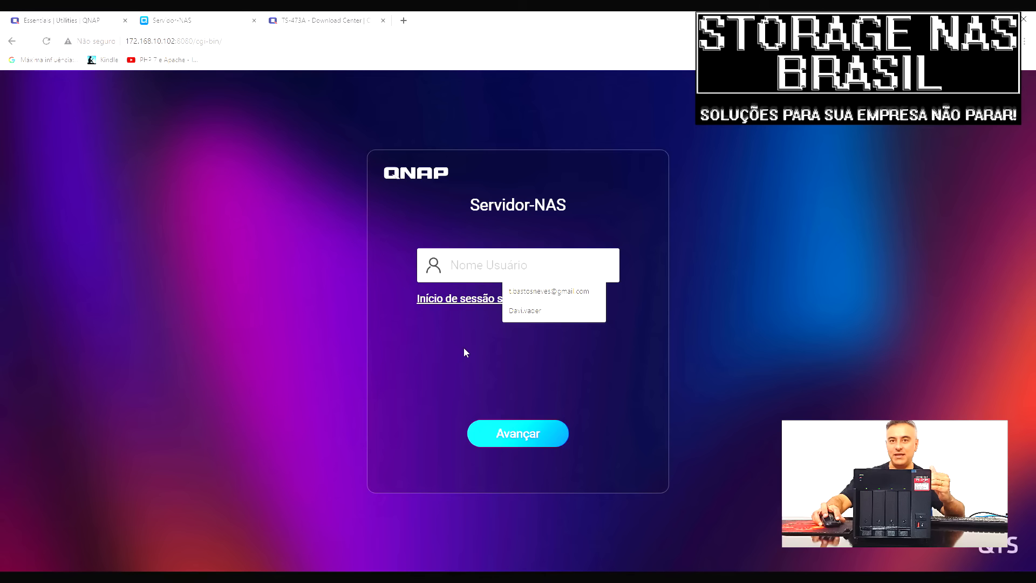
left_click(480, 265)
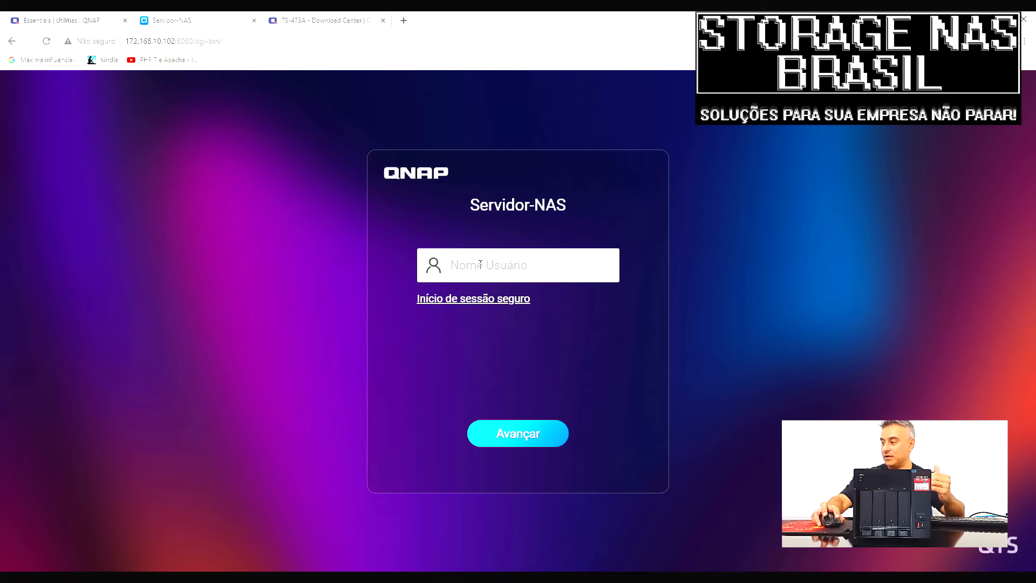
left_click(480, 264)
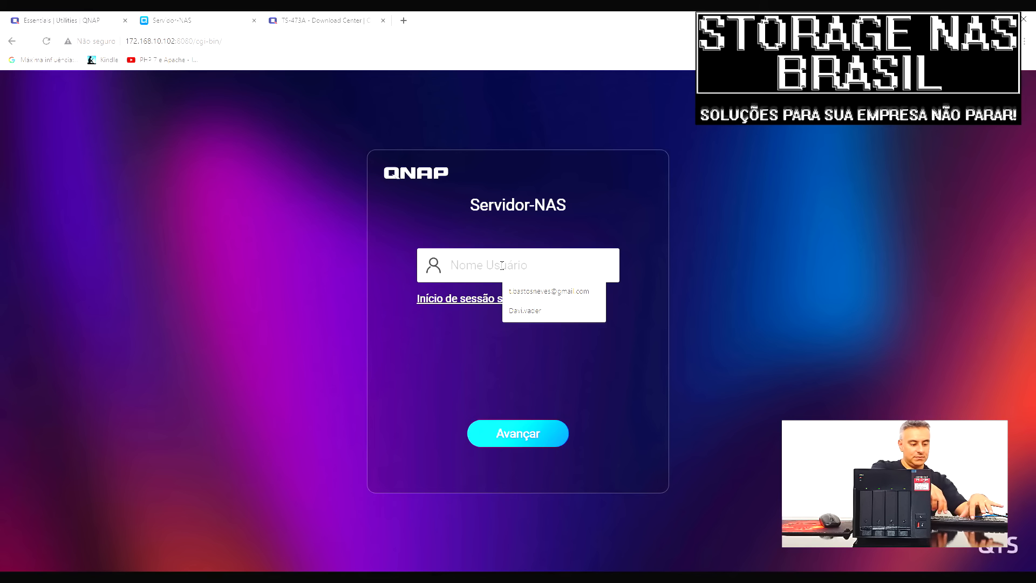
type("thiago")
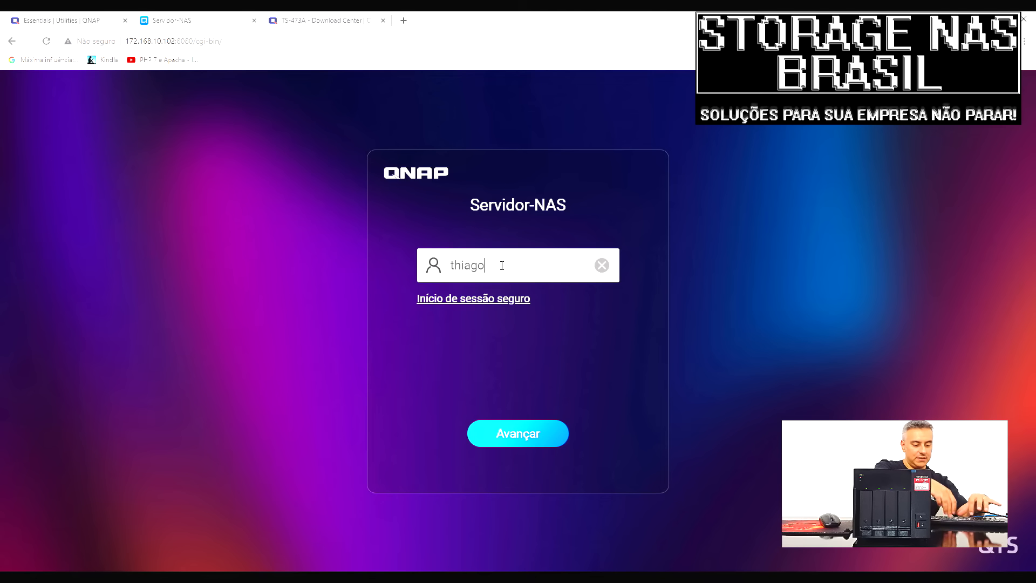
type("B")
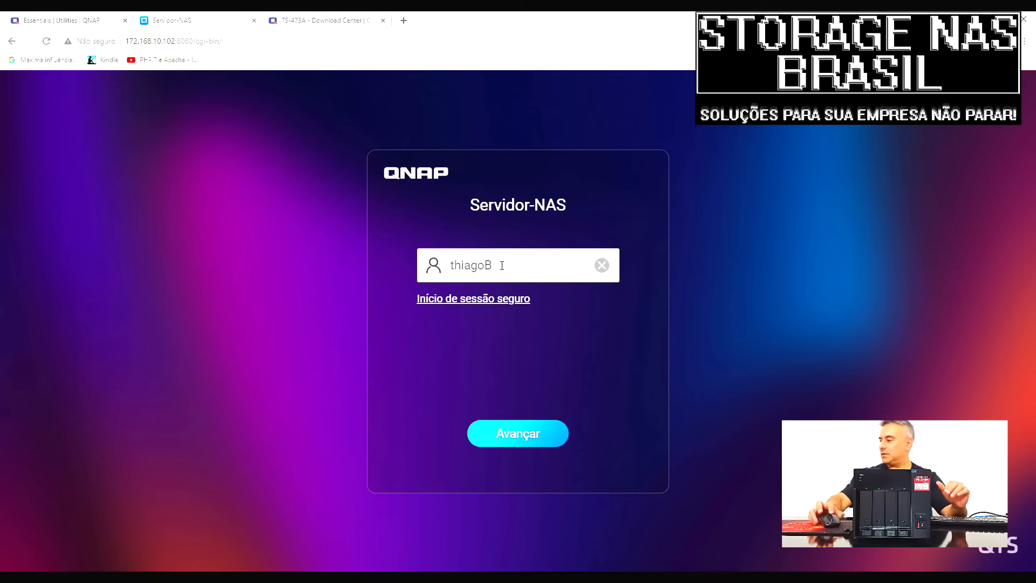
left_click(514, 437)
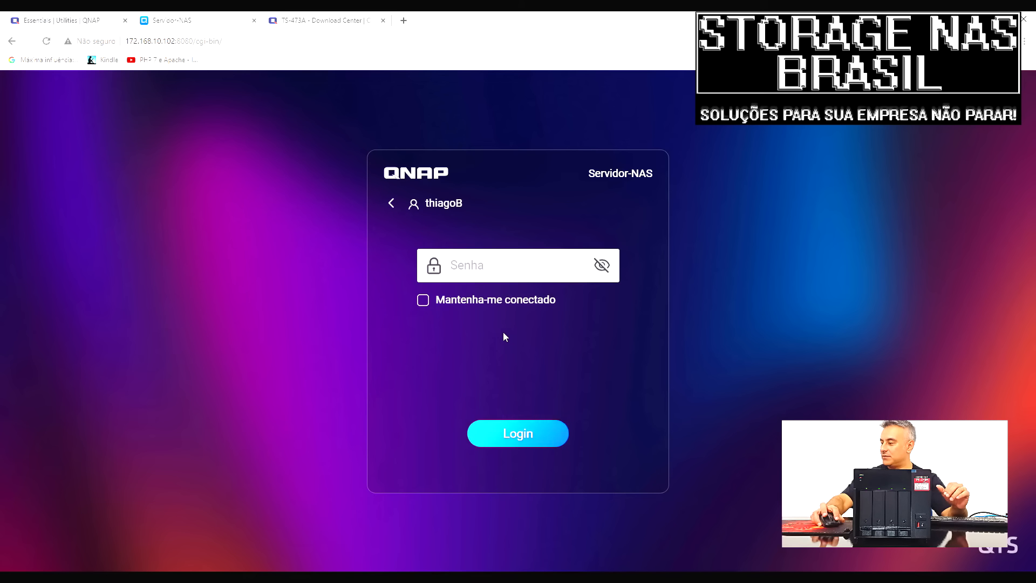
left_click(504, 264)
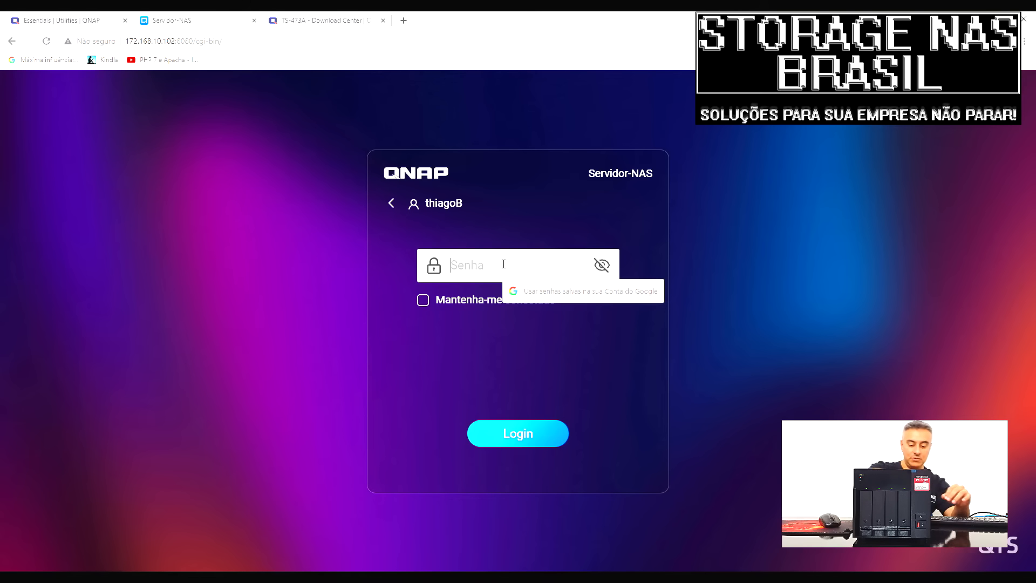
type("••••••")
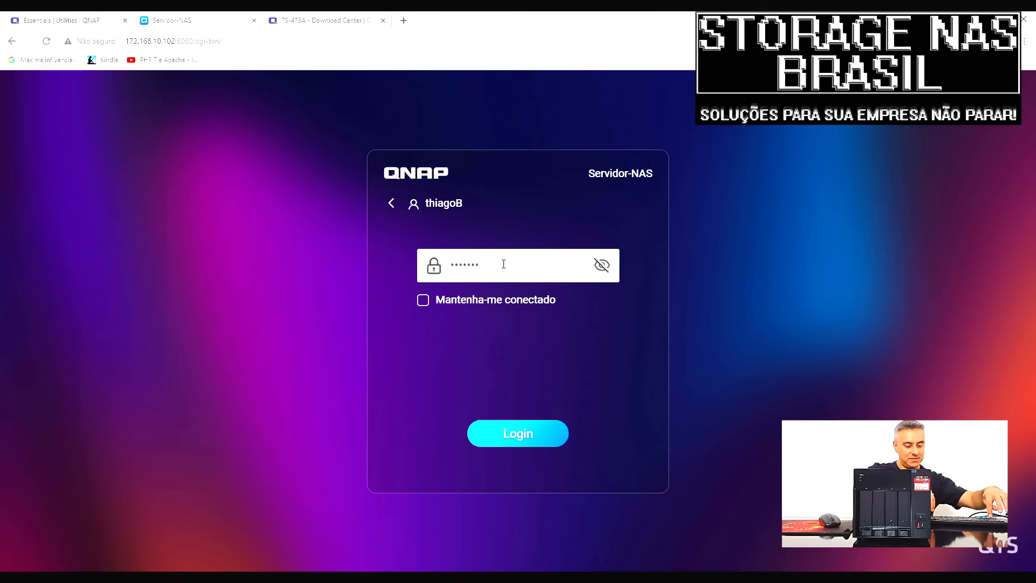
type("••")
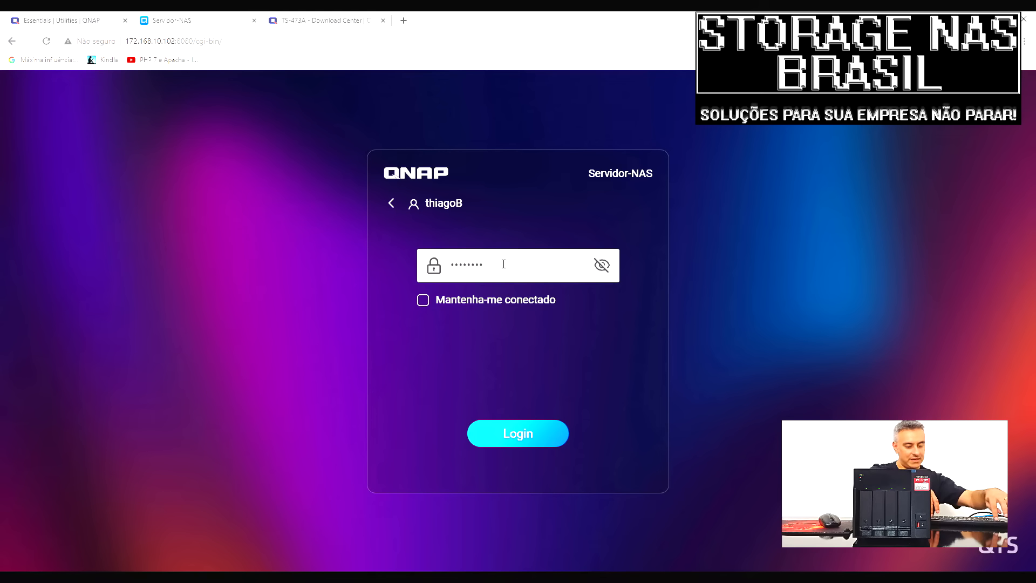
key("Return")
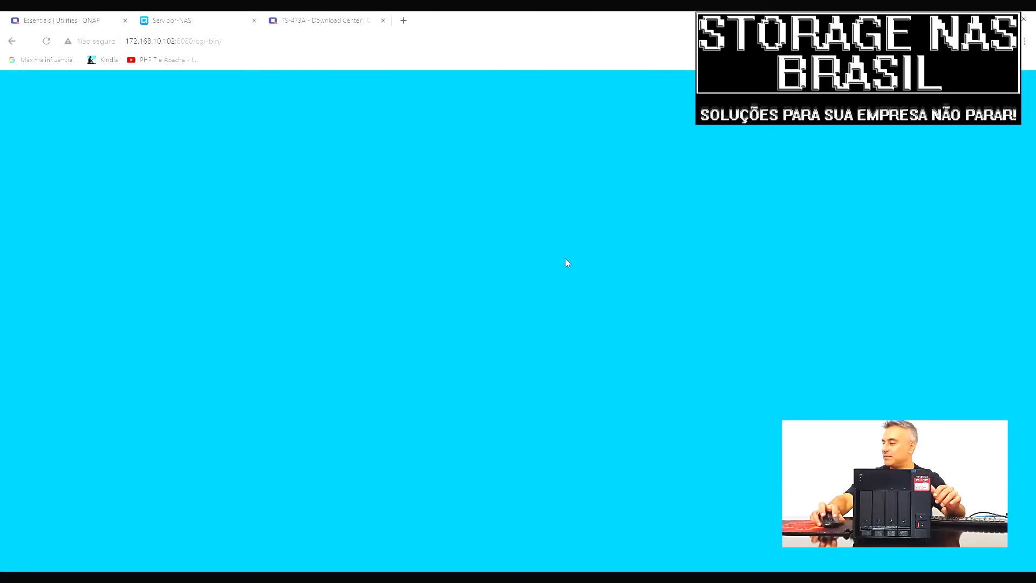
Read through the QNAP Terms of Use, accept all provisions and continue to the QTS desktop.
scroll(573, 264, "down", 15)
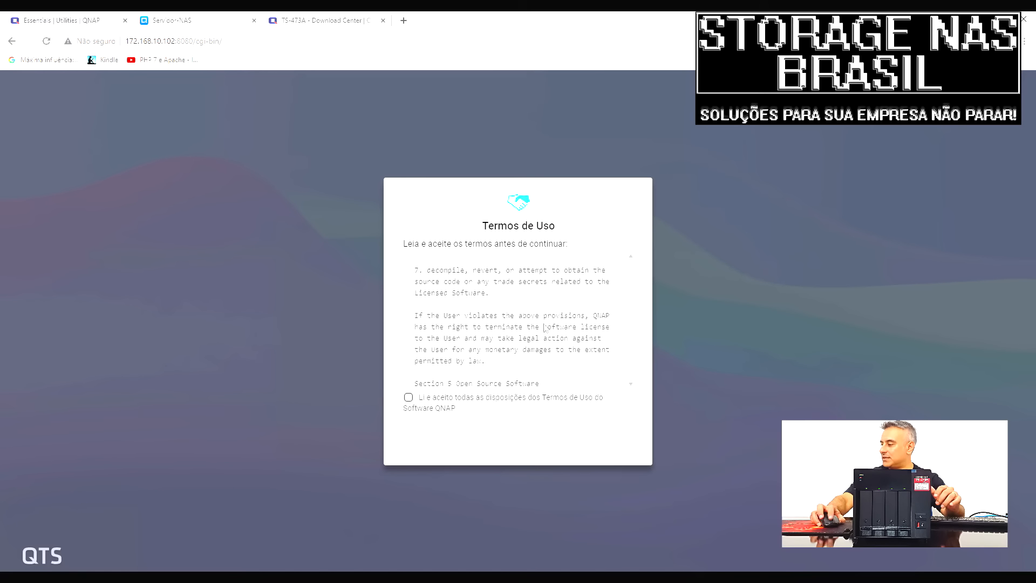
left_click(408, 398)
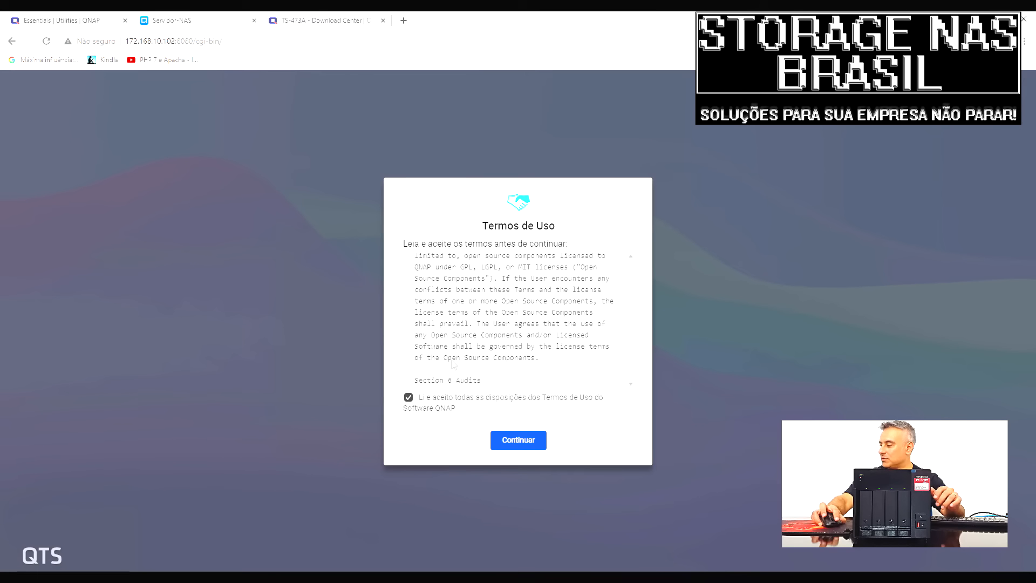
left_click(519, 441)
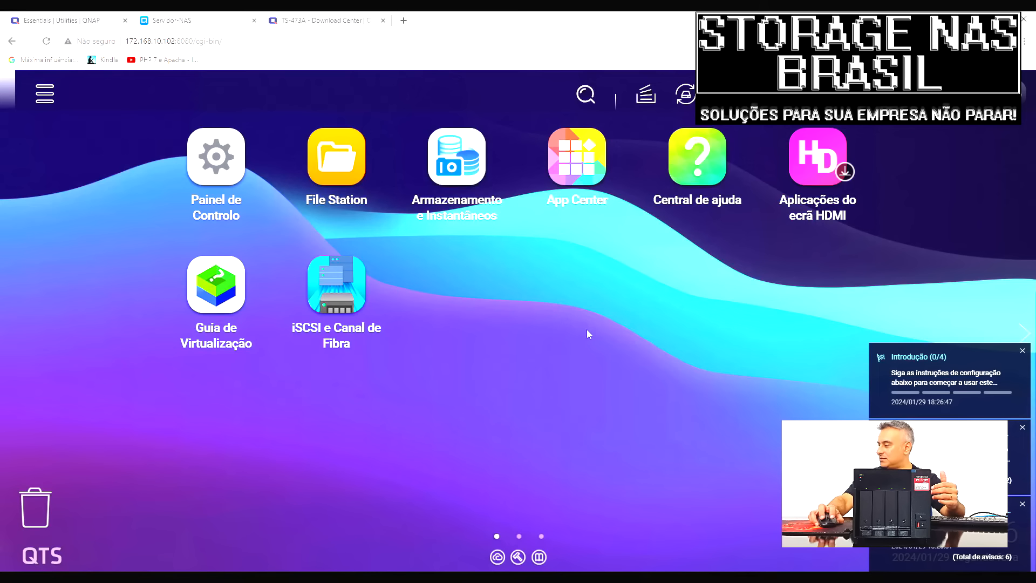
Open Armazenamento e Instantâneos, dismiss its welcome guide and maximize the window.
left_click(453, 156)
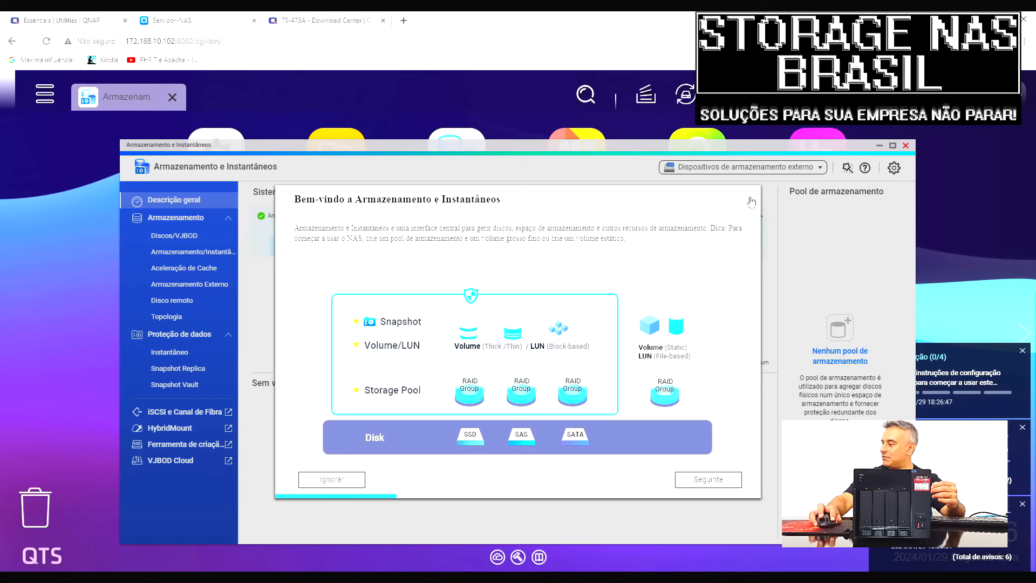
left_click(754, 193)
left_click(892, 145)
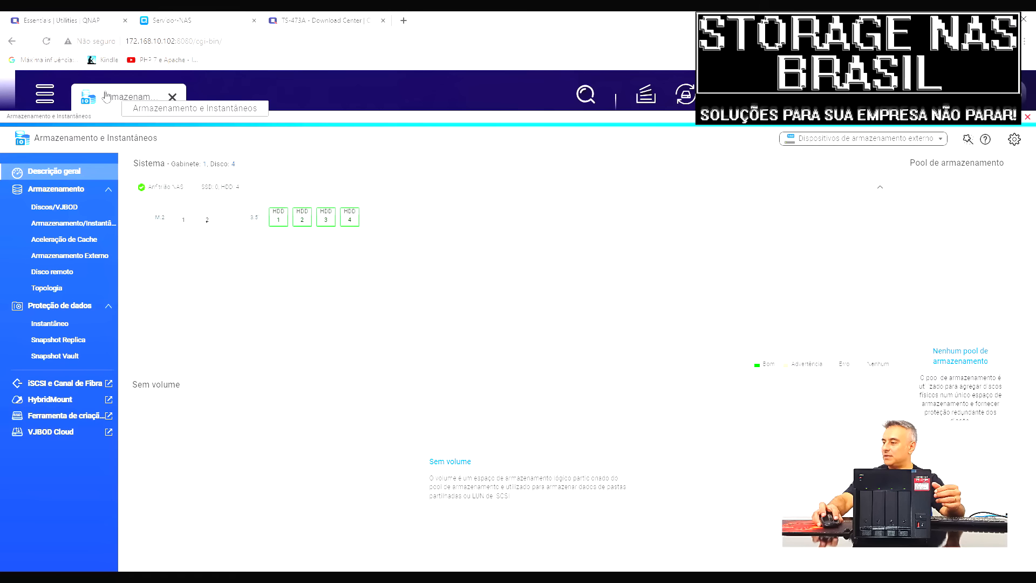
left_click(45, 96)
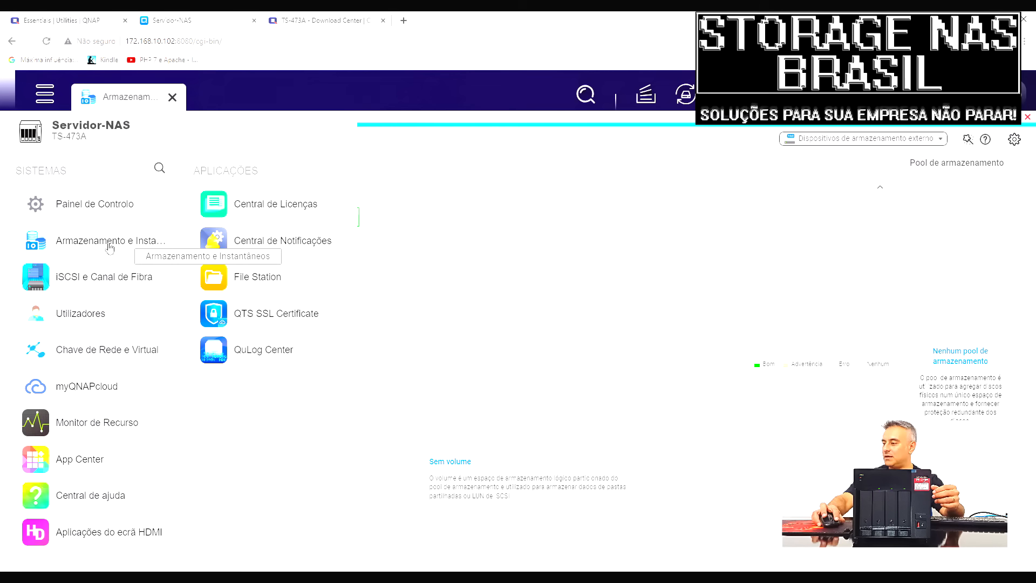
left_click(151, 100)
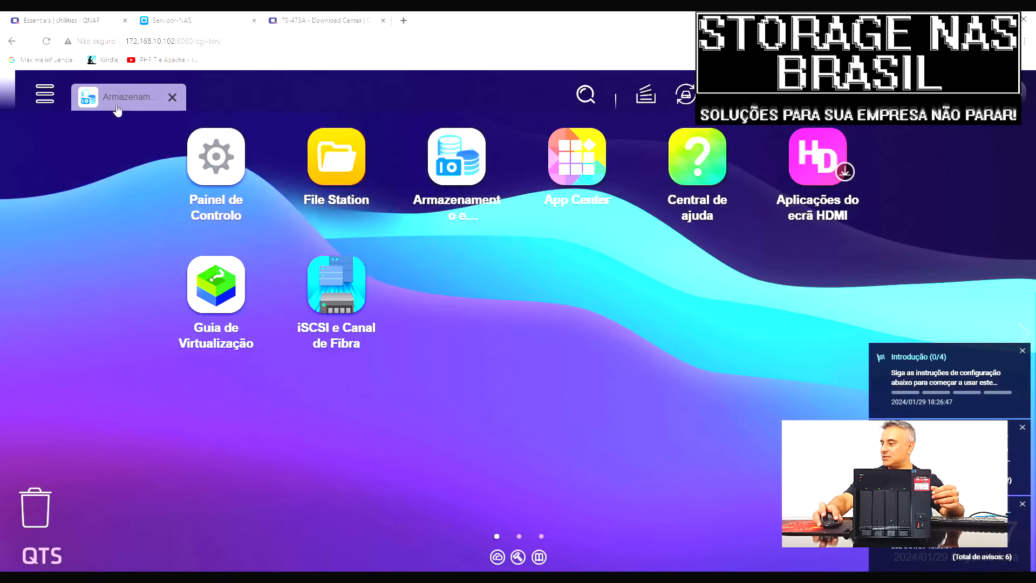
left_click(151, 100)
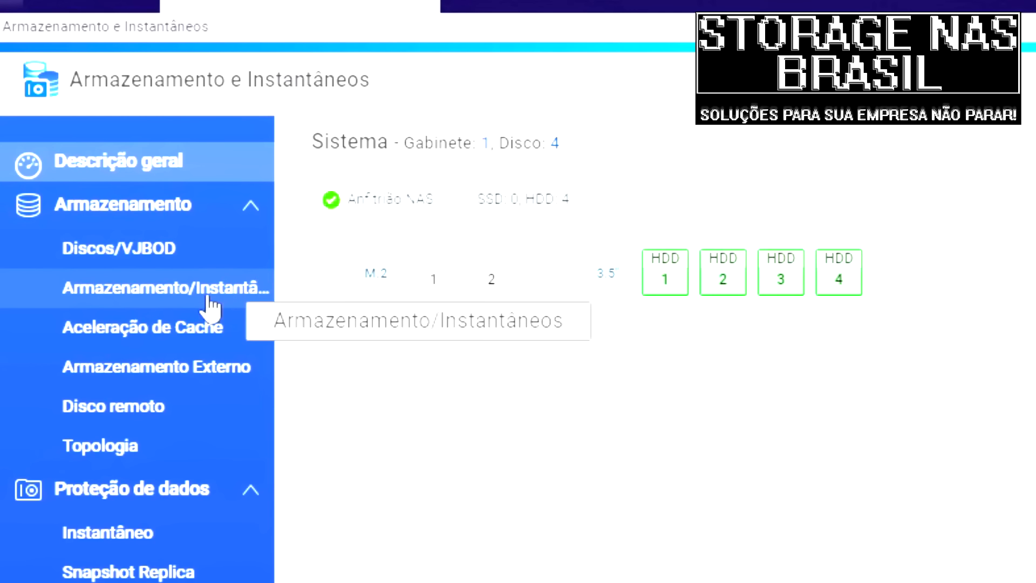
Start the new storage pool wizard from the Armazenamento/Instantâneos section.
left_click(128, 302)
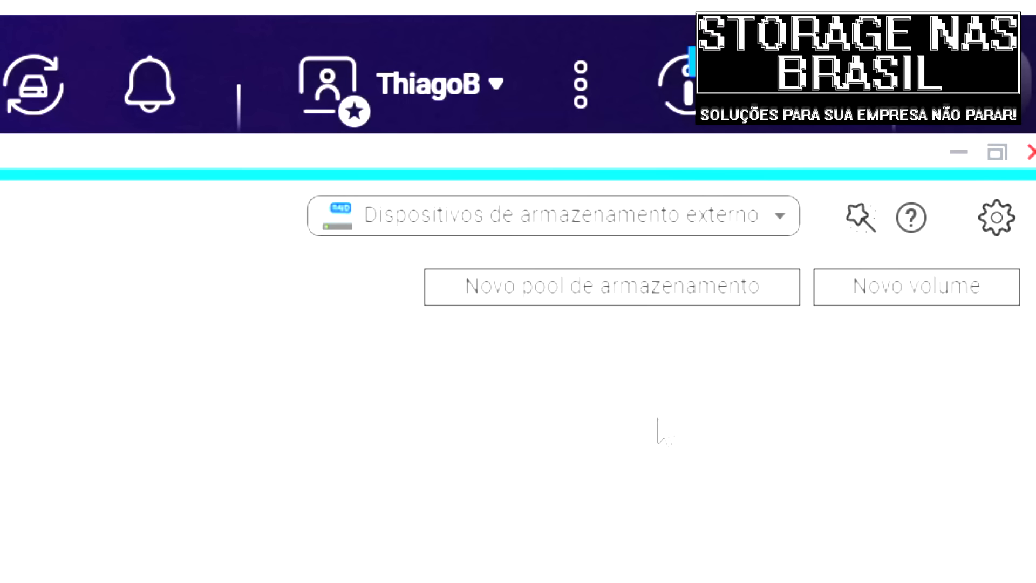
left_click(634, 291)
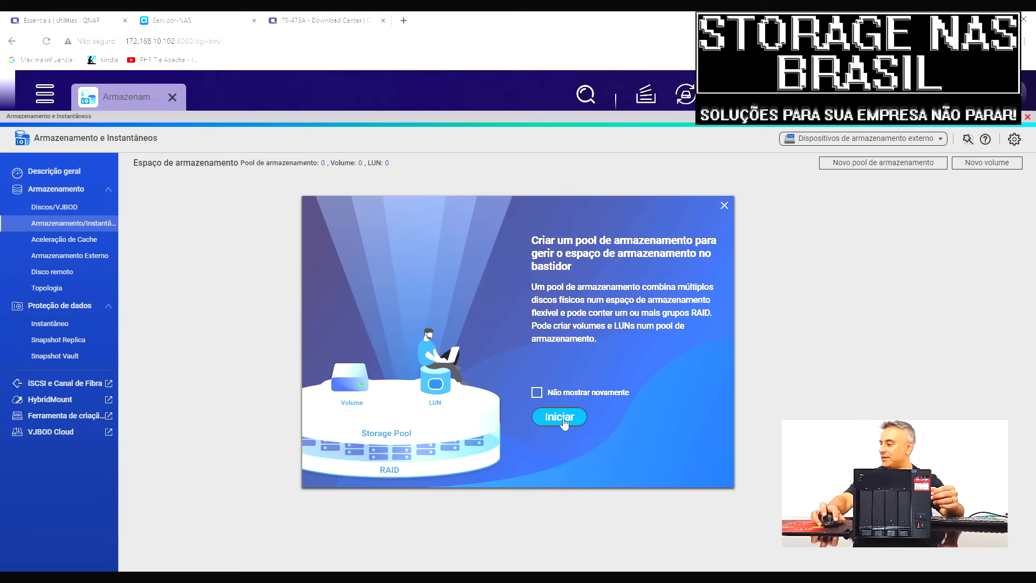
left_click(559, 417)
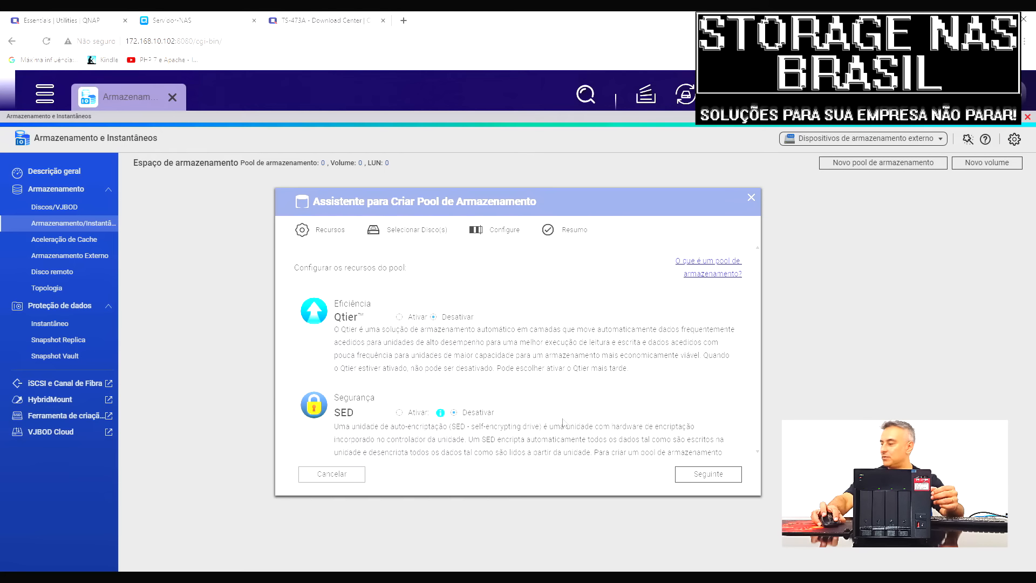
Review the pool features, keep Qtier and SED disabled, and continue to disk selection.
scroll(487, 394, "down", 1)
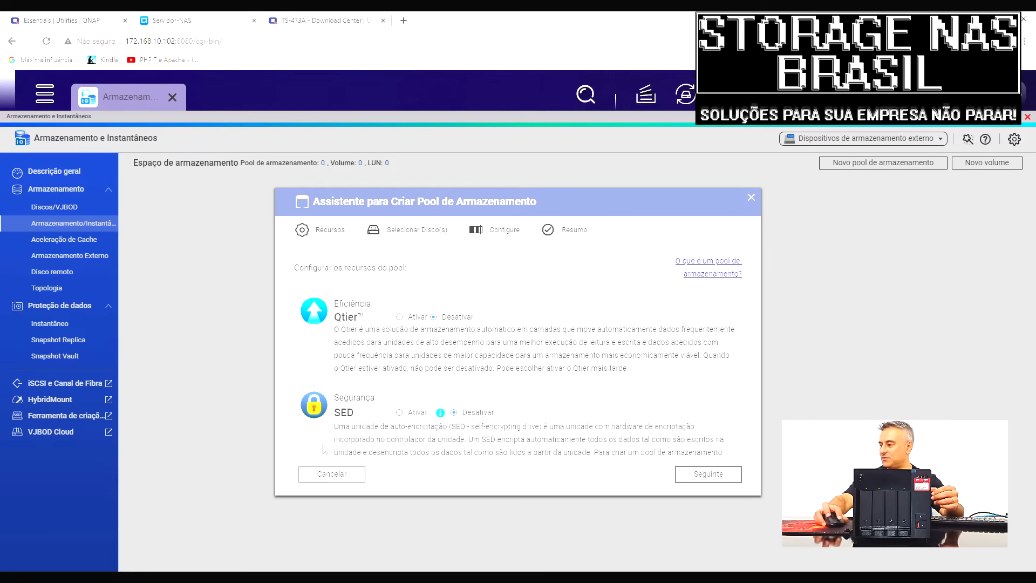
scroll(410, 366, "down", 1)
scroll(396, 358, "up", 1)
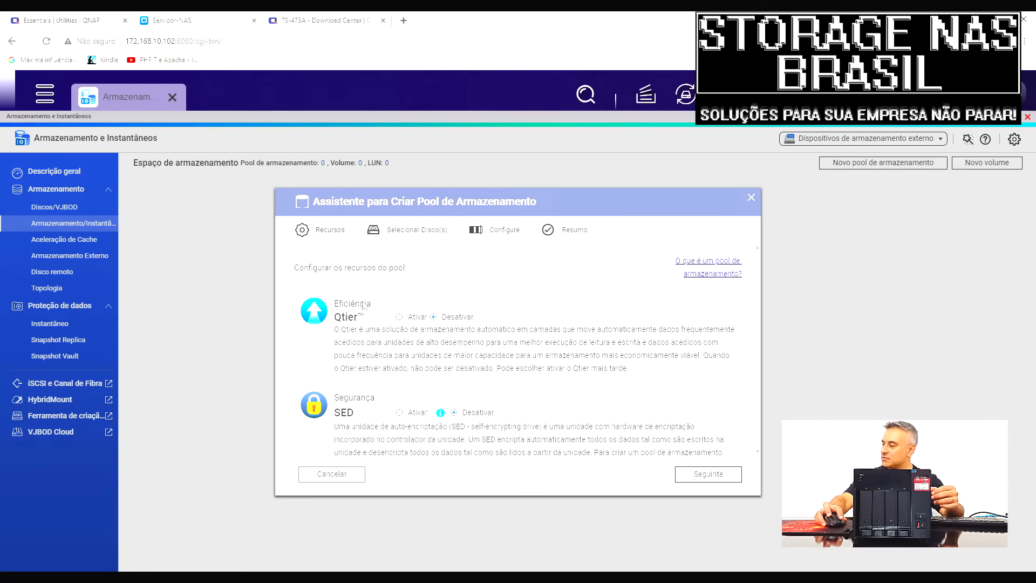
scroll(628, 420, "down", 1)
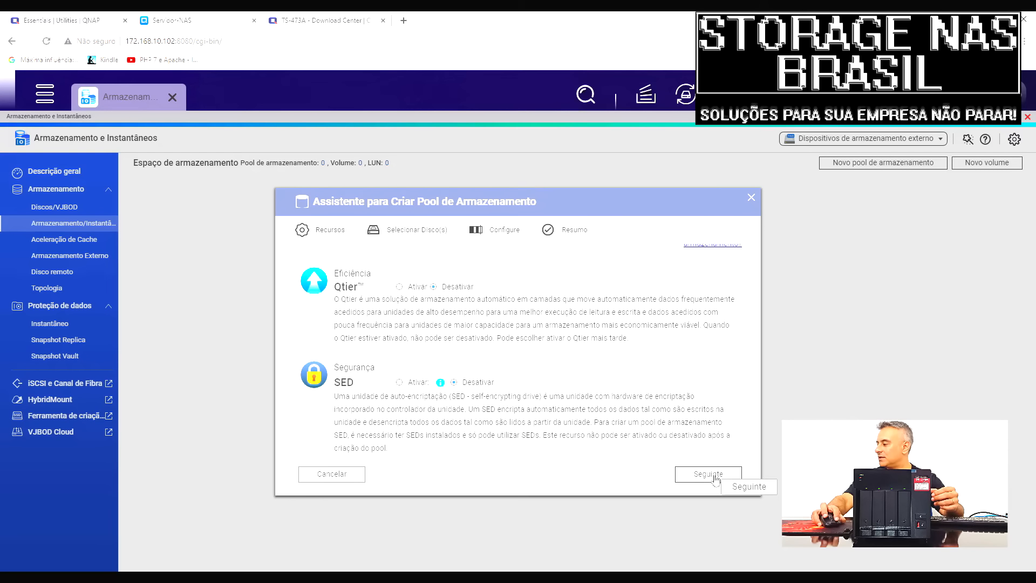
scroll(554, 387, "up", 1)
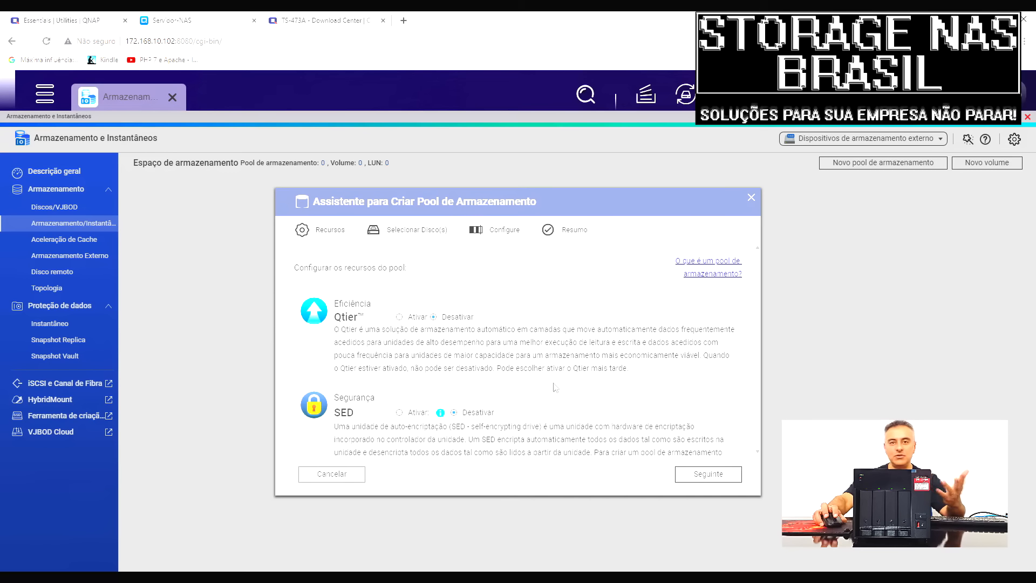
left_click(710, 475)
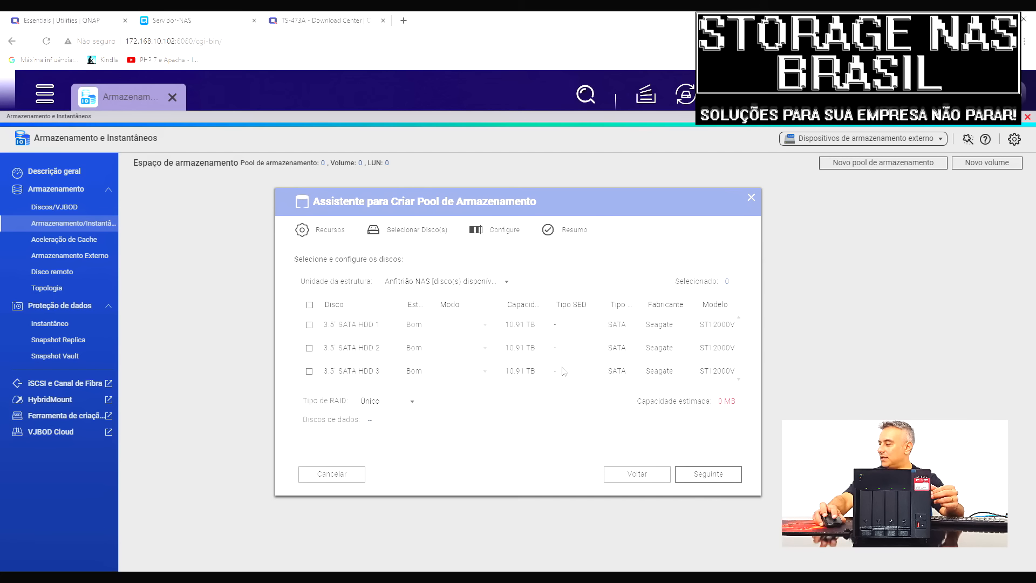
Select all four 3.5" SATA disks of the NAS host for the storage pool and check the disk list.
left_click(309, 306)
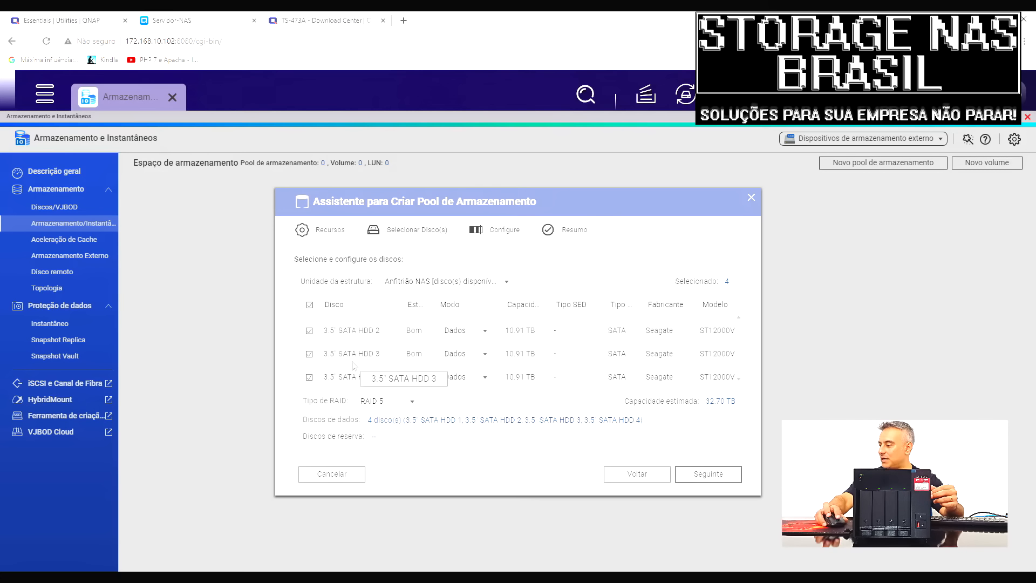
scroll(359, 367, "down", 1)
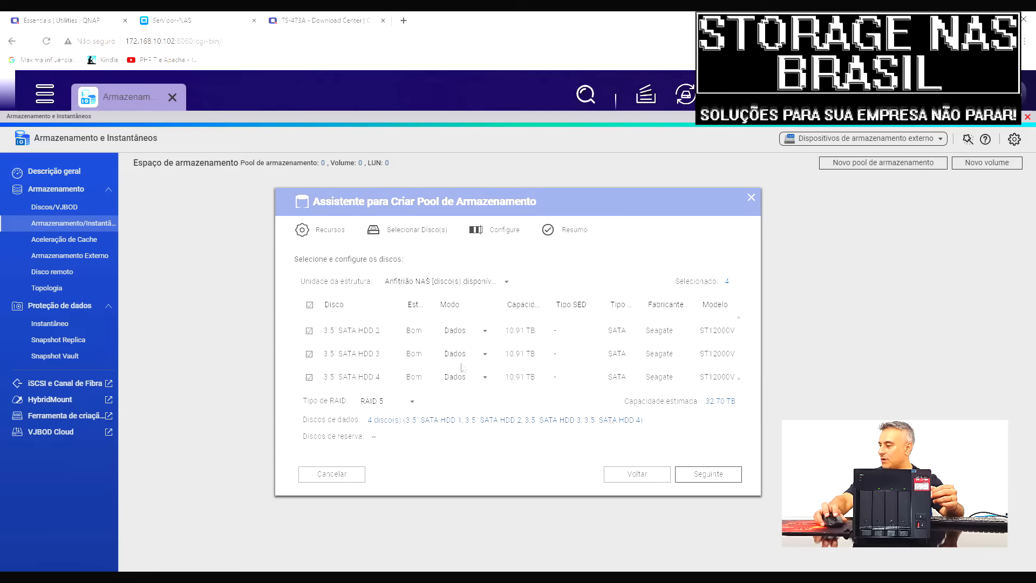
scroll(484, 376, "up", 1)
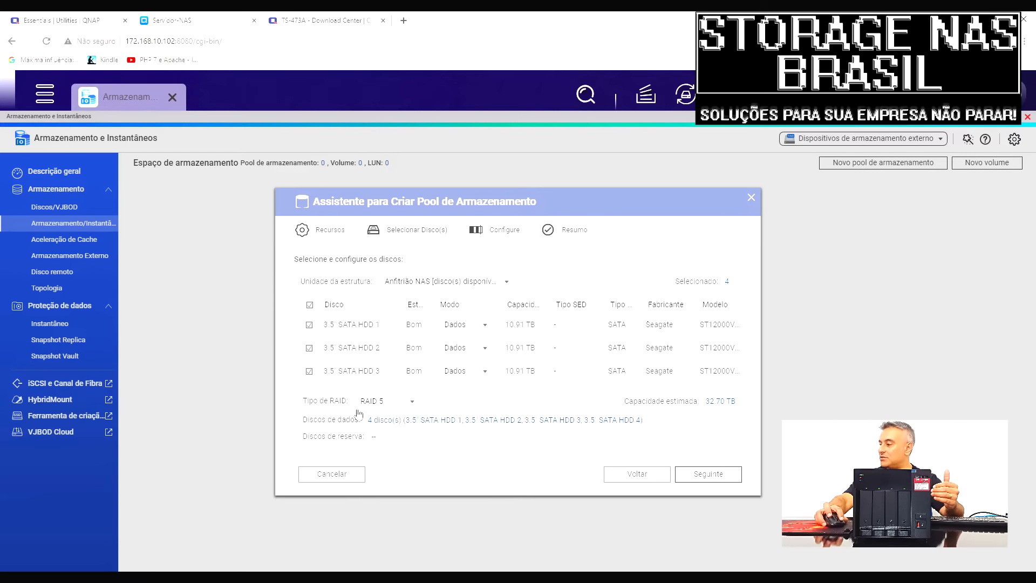
Review the RAID types, compare the estimated capacity of RAID 5 and RAID 6, and leave the pool set to RAID 6.
left_click(413, 402)
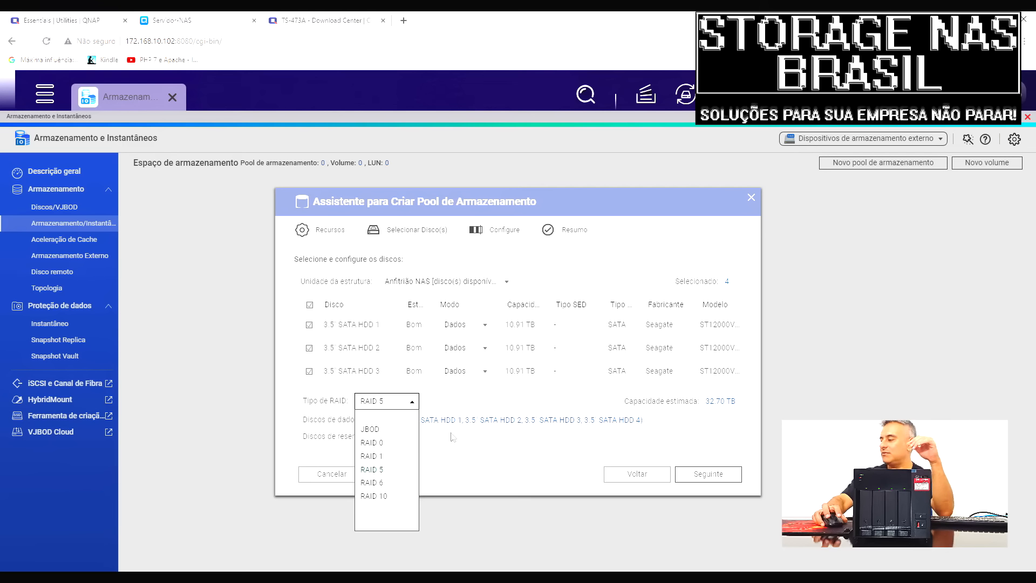
left_click(477, 408)
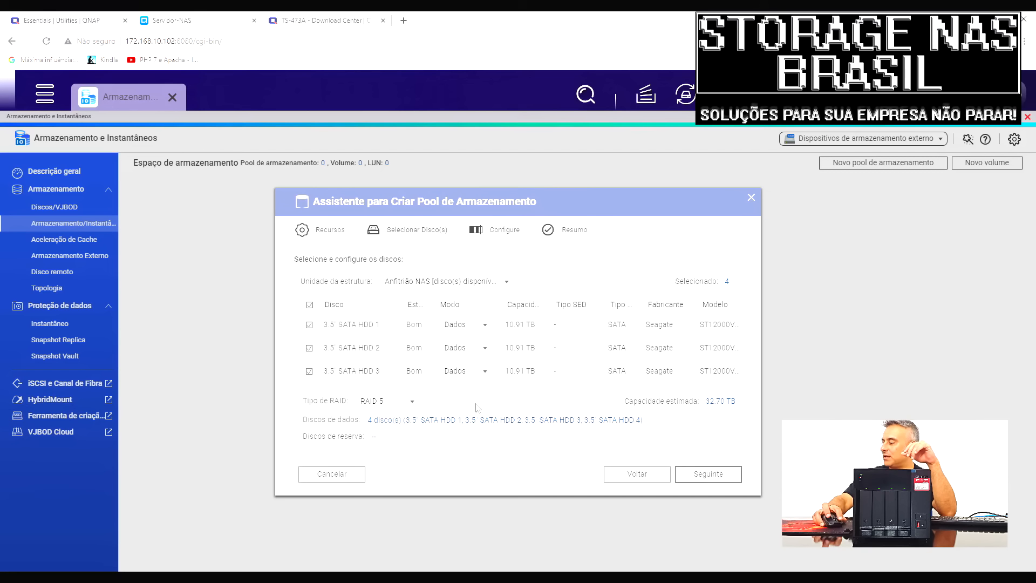
left_click(413, 401)
left_click(393, 484)
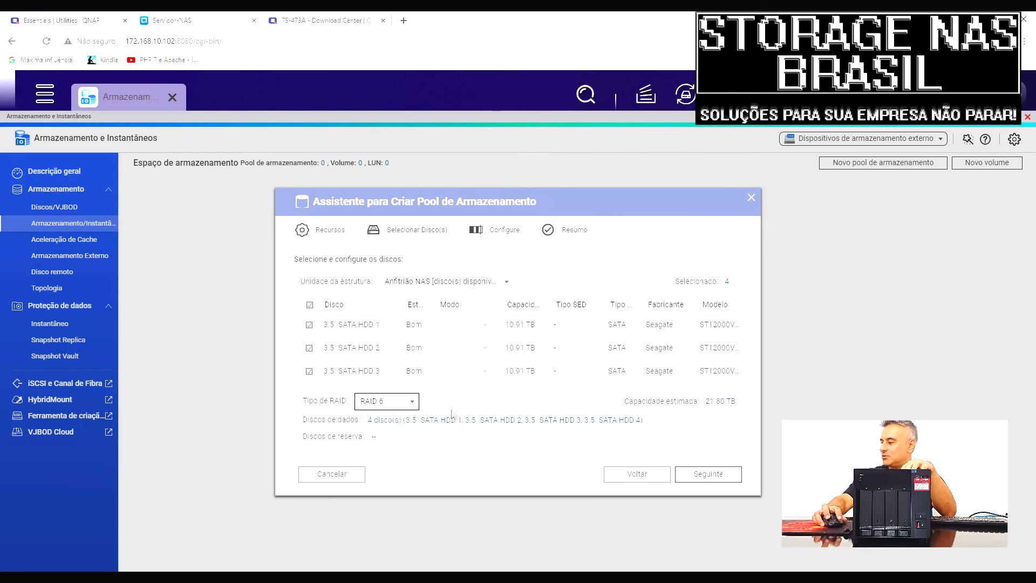
left_click(414, 402)
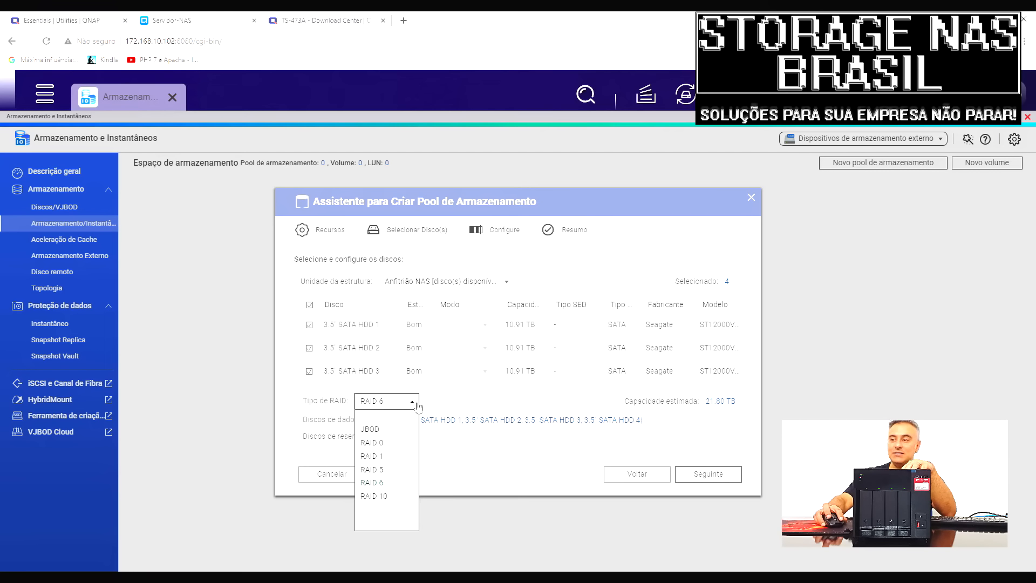
left_click(393, 472)
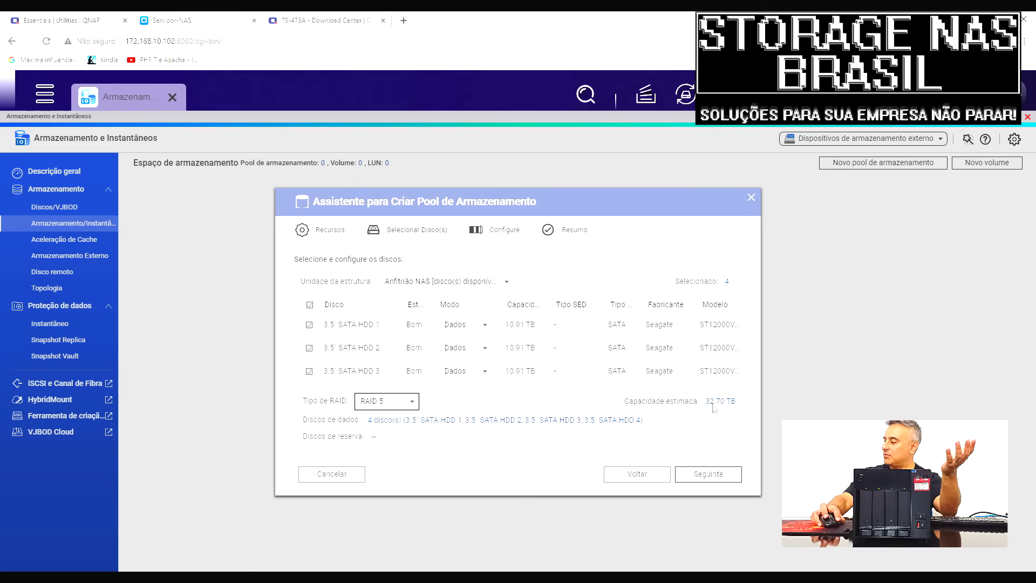
left_click(412, 403)
left_click(391, 487)
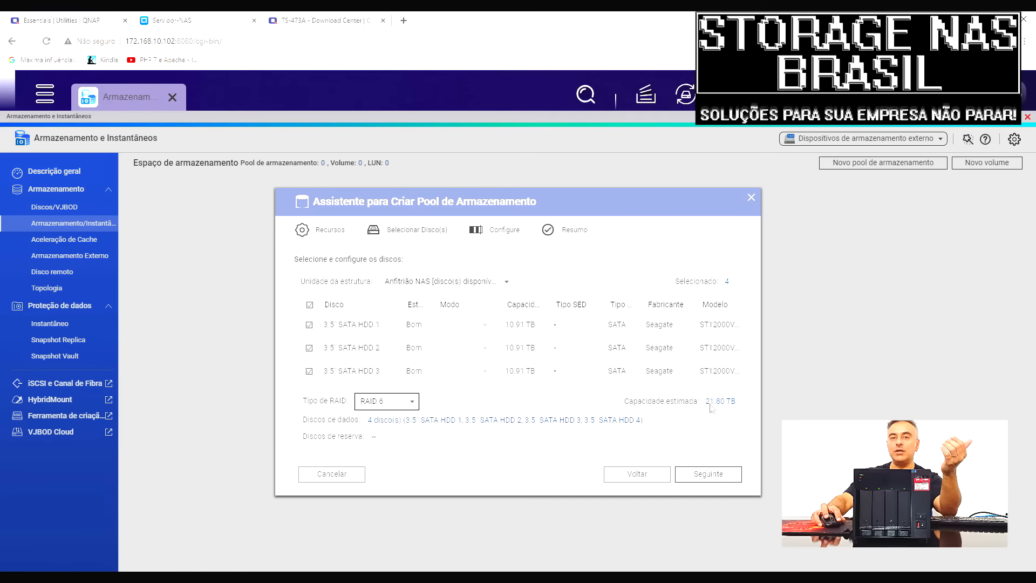
Set the storage pool's RAID type to RAID 5 across the four disks and continue to the space allocation settings.
left_click(412, 403)
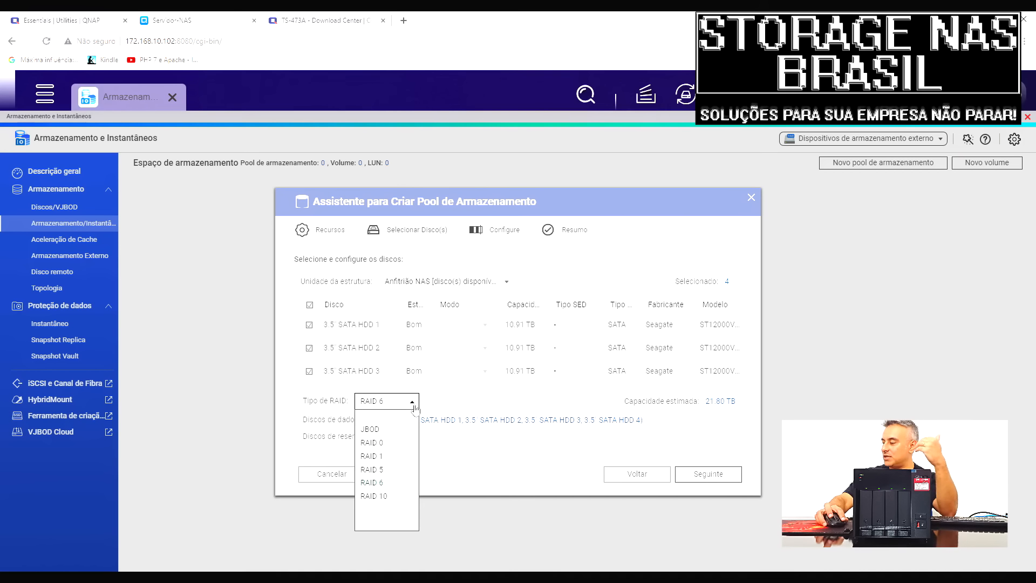
mouse_move(391, 475)
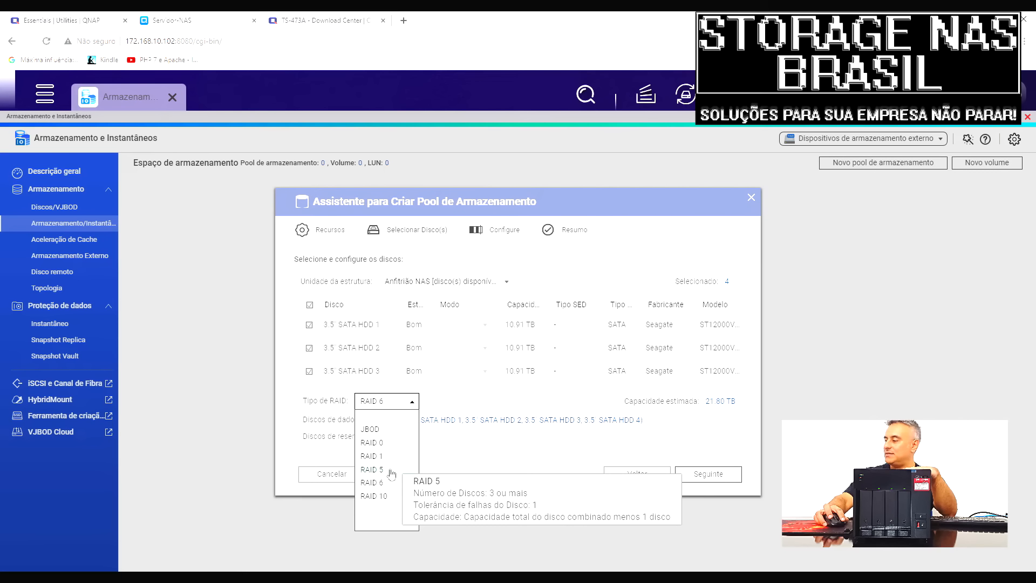
left_click(392, 470)
scroll(501, 358, "down", 1)
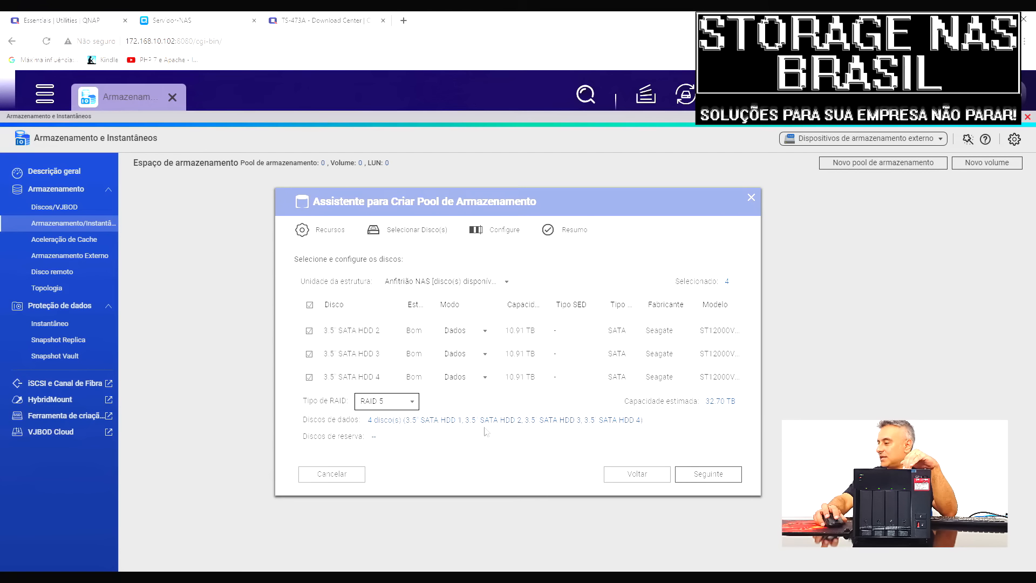
left_click(706, 475)
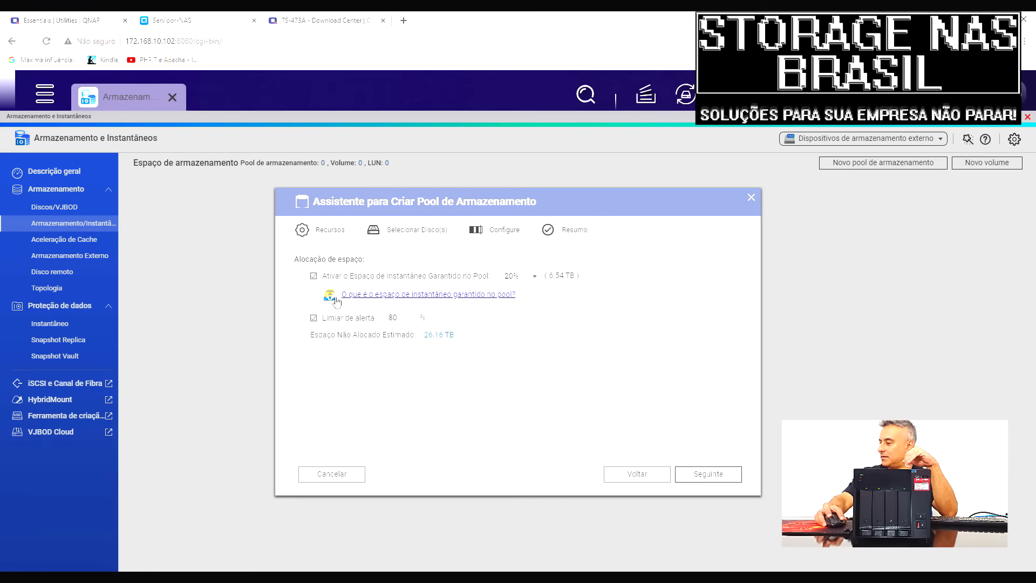
Disable the pool's guaranteed snapshot space, keep the alert threshold at 80%, and continue to the summary.
left_click(313, 276)
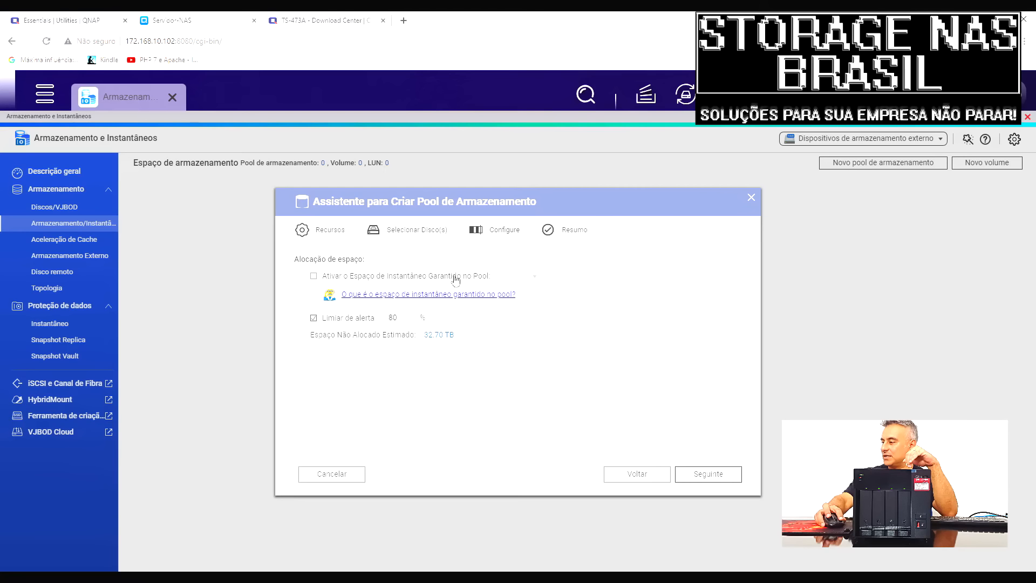
double_click(402, 322)
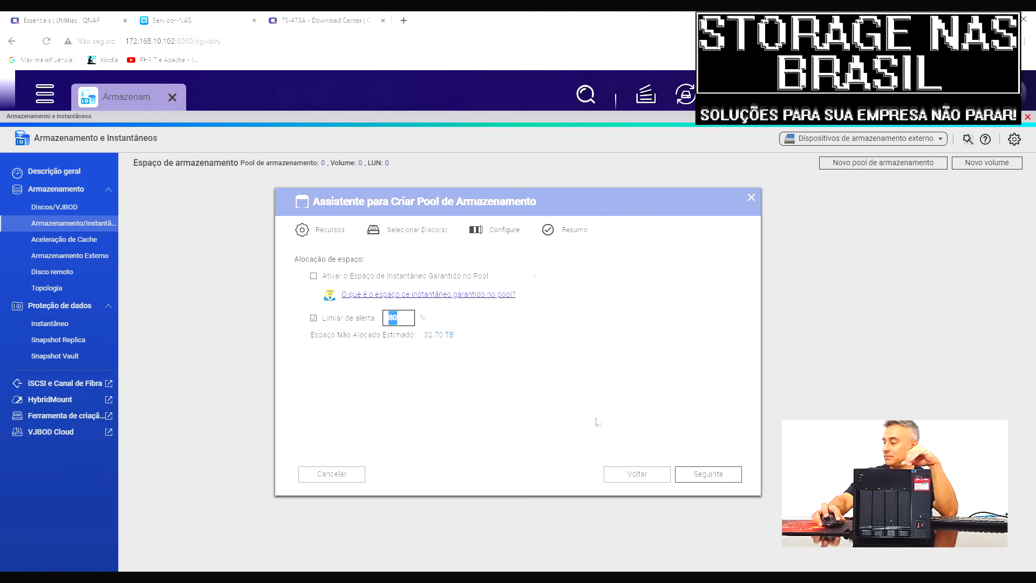
left_click(714, 474)
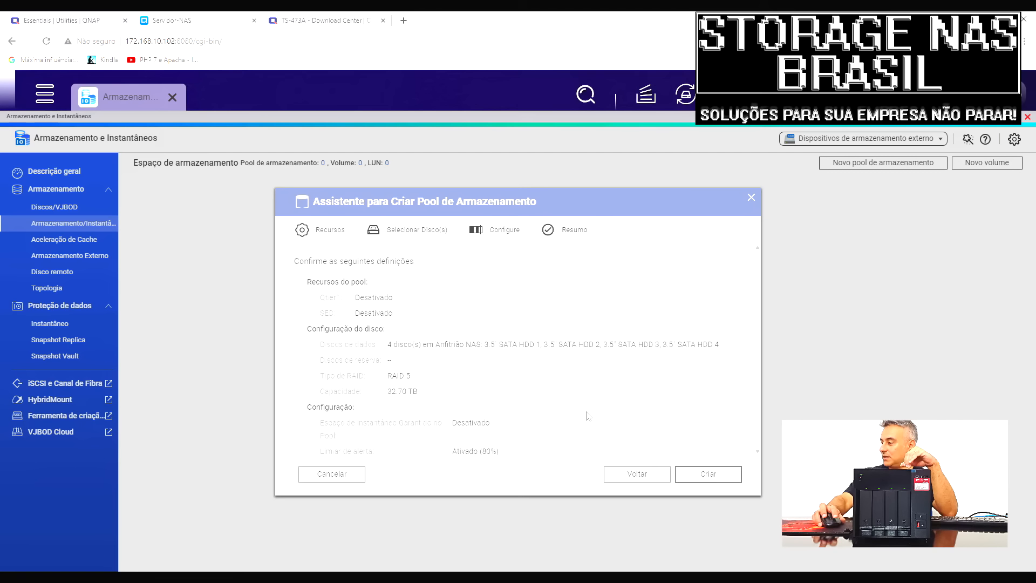
Review the pool summary, create and confirm the storage pool, and dismiss the completion notice without starting a volume.
scroll(587, 415, "down", 2)
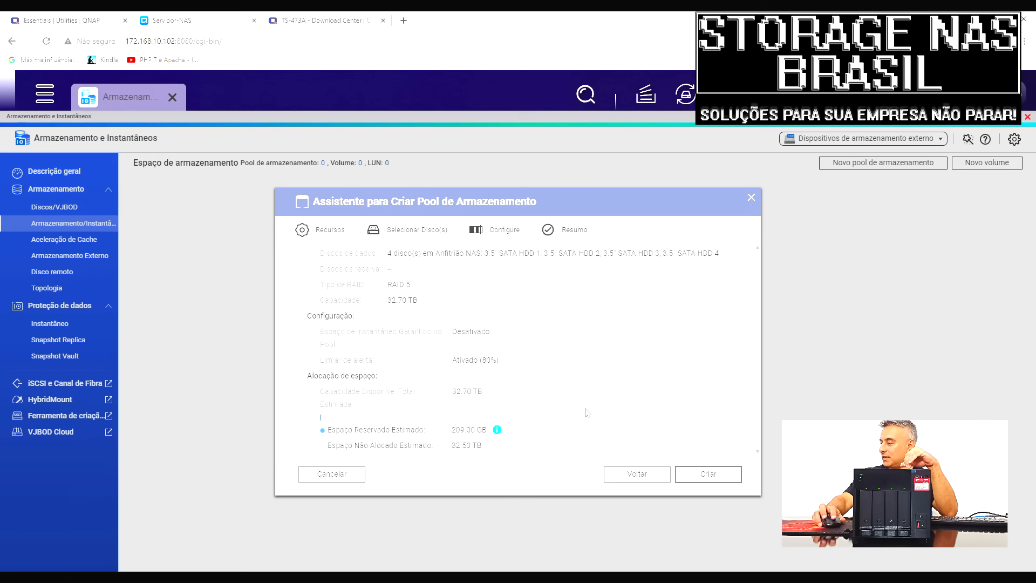
left_click(708, 478)
left_click(524, 367)
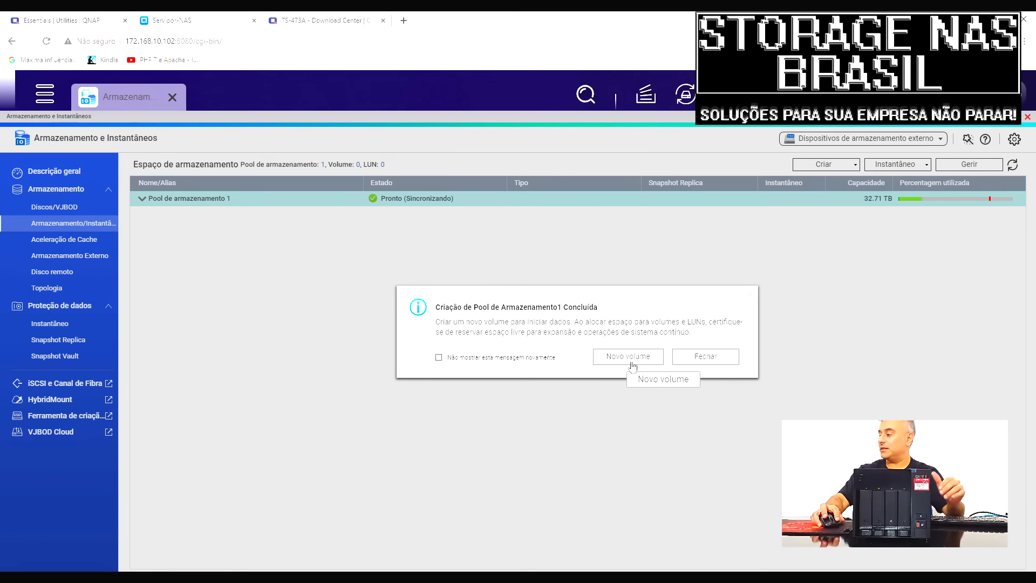
left_click(749, 295)
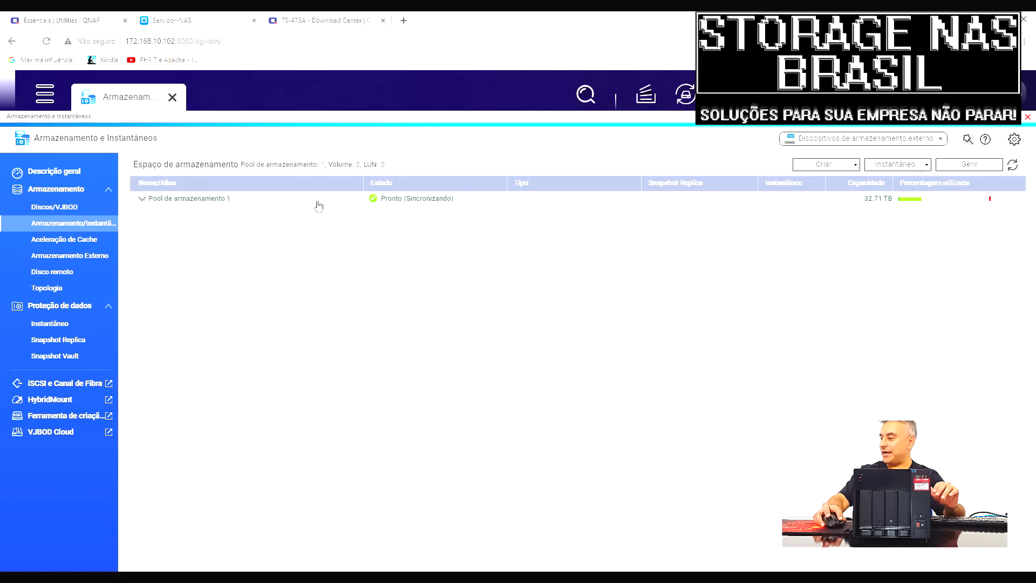
Inspect the new pool's entry and creation options, and check the RAID group's synchronization progress and remaining time in the background tasks.
left_click(142, 199)
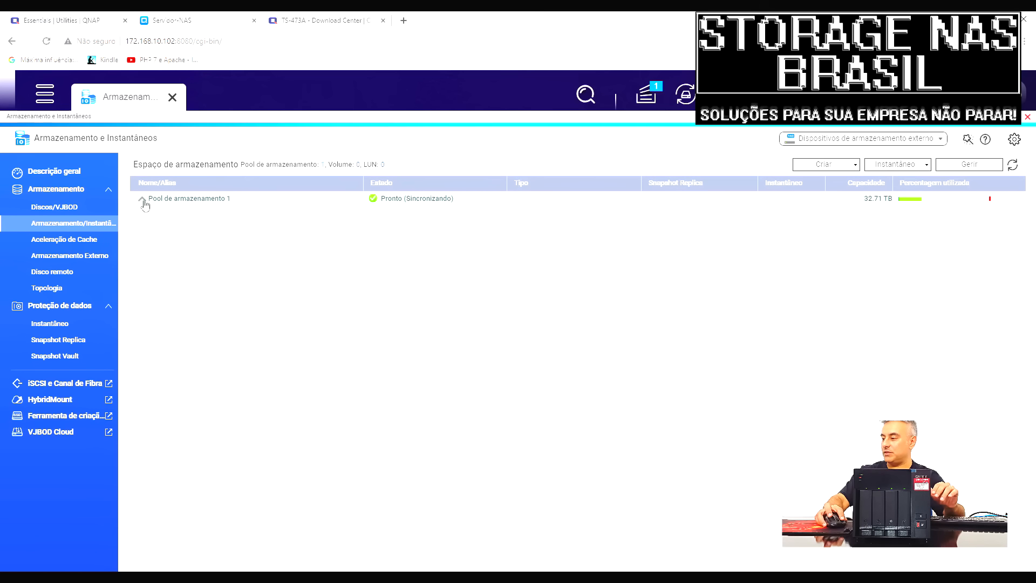
left_click(142, 199)
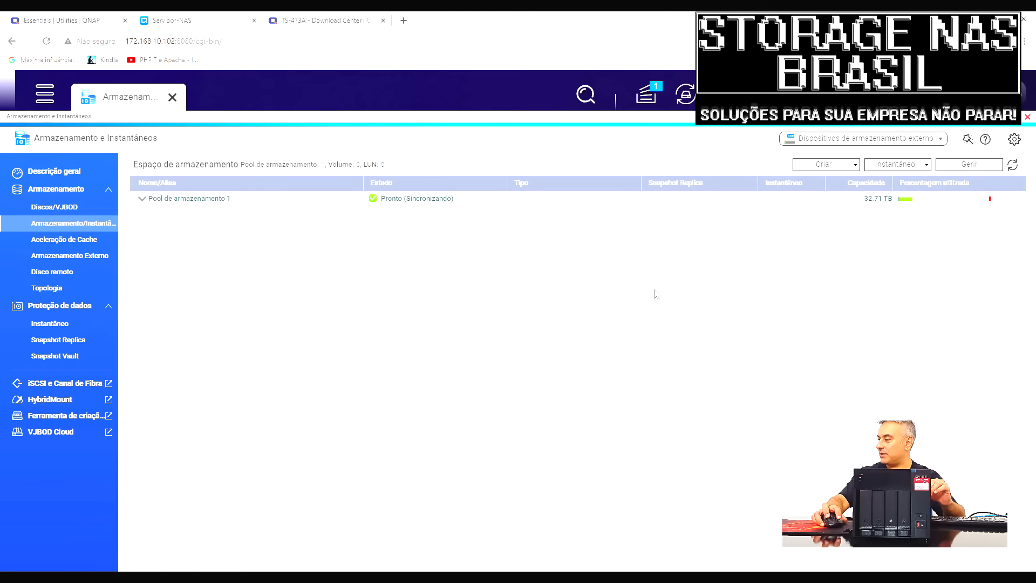
left_click(840, 167)
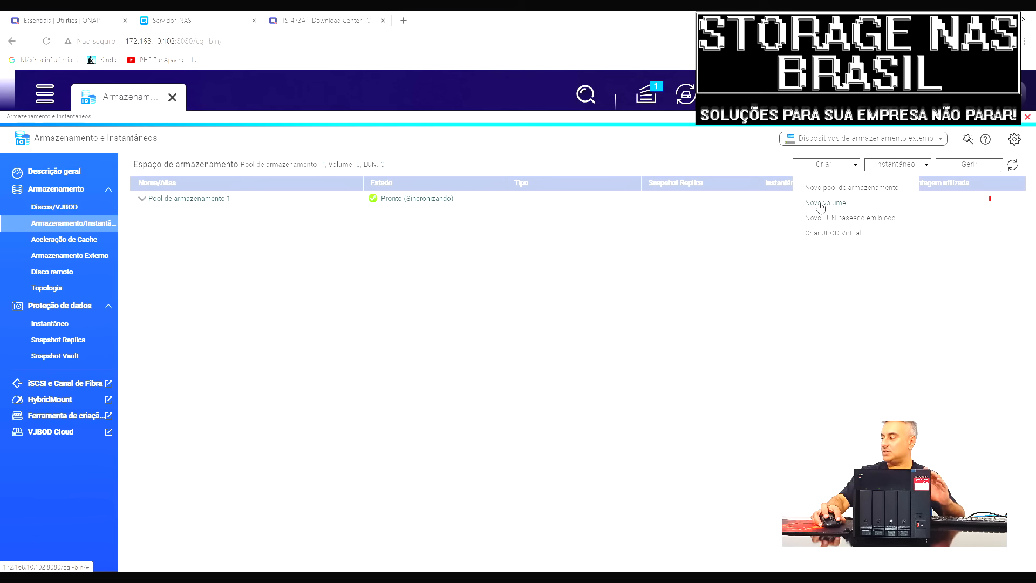
left_click(526, 305)
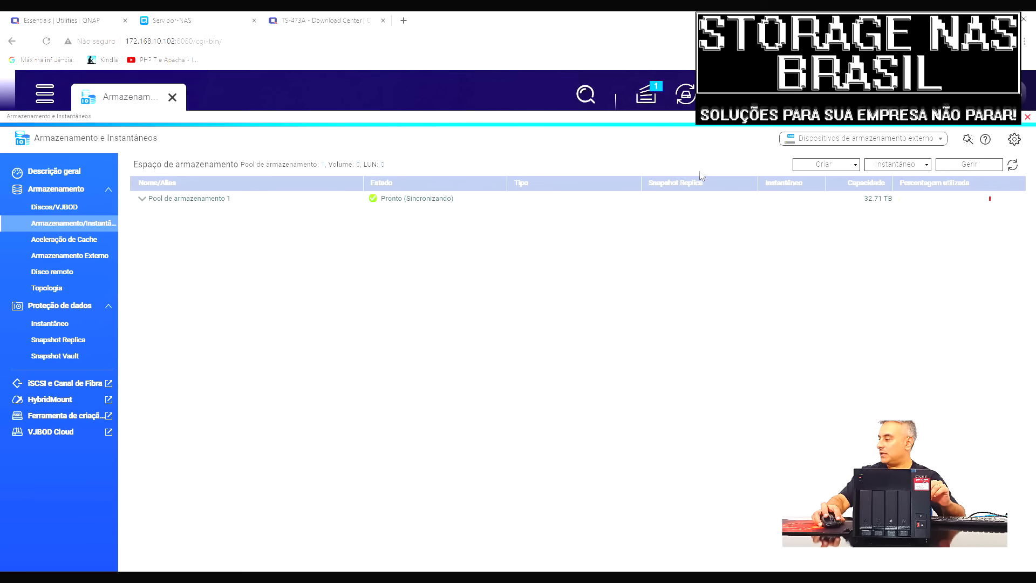
left_click(648, 100)
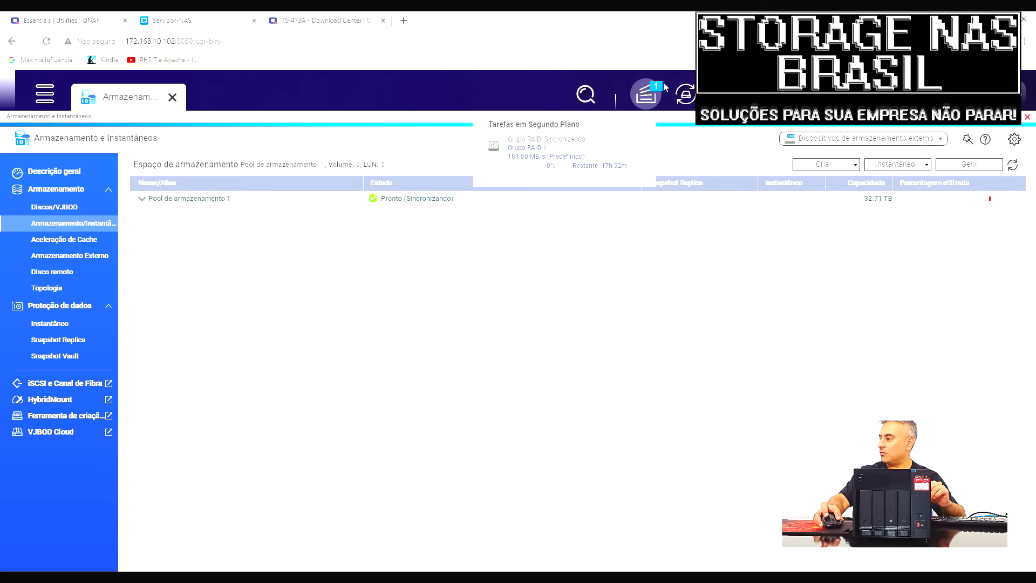
mouse_move(541, 155)
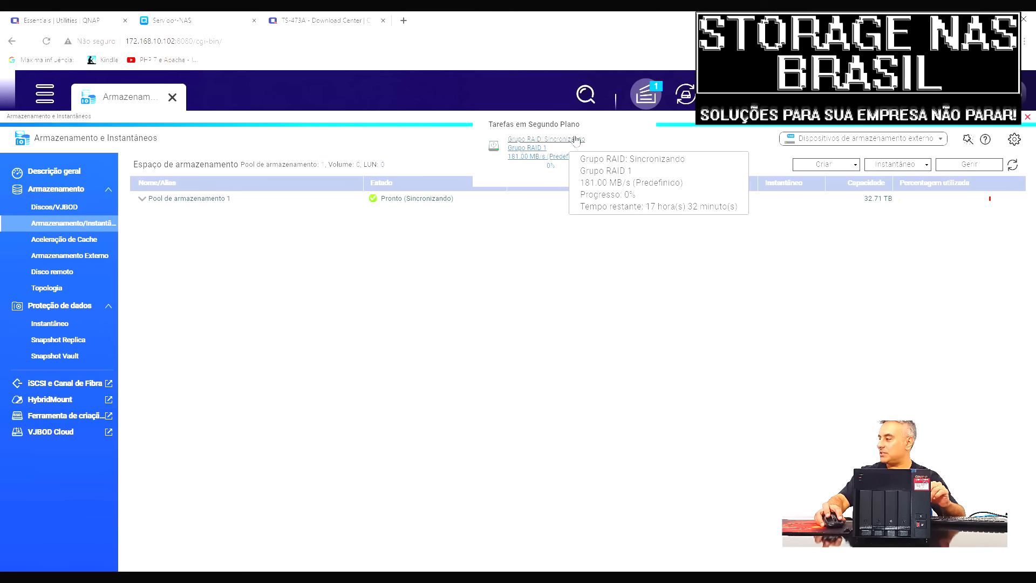
mouse_move(615, 172)
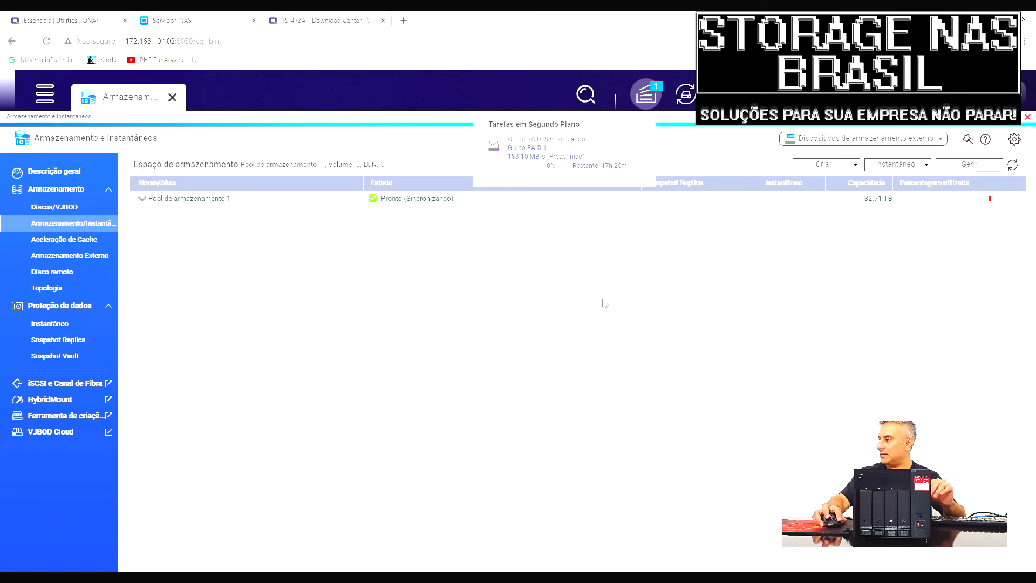
left_click(567, 271)
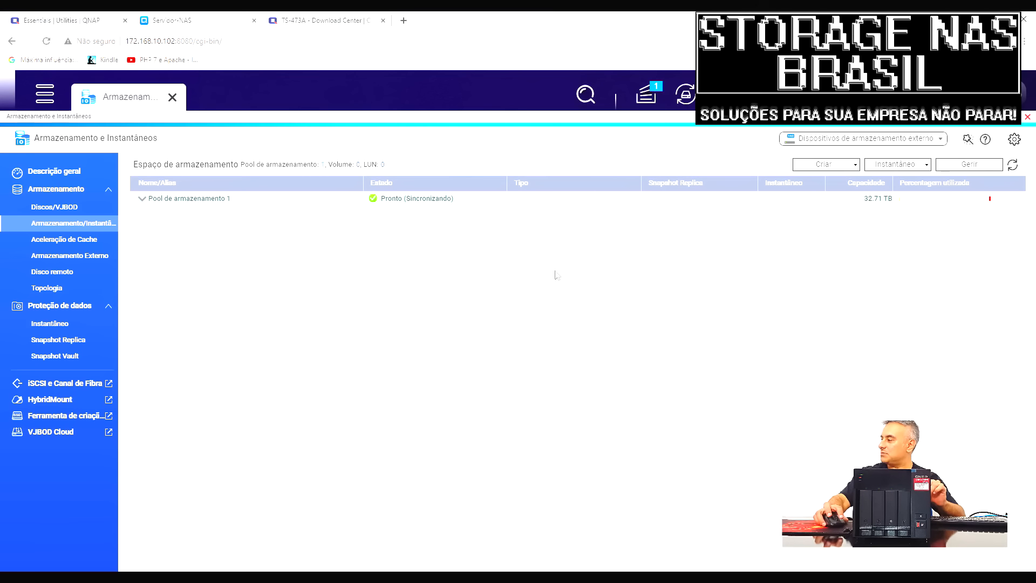
Start a new volume on Pool de armazenamento 1, choose the thick volume type (Volume grosso), and continue to its configuration.
left_click(846, 166)
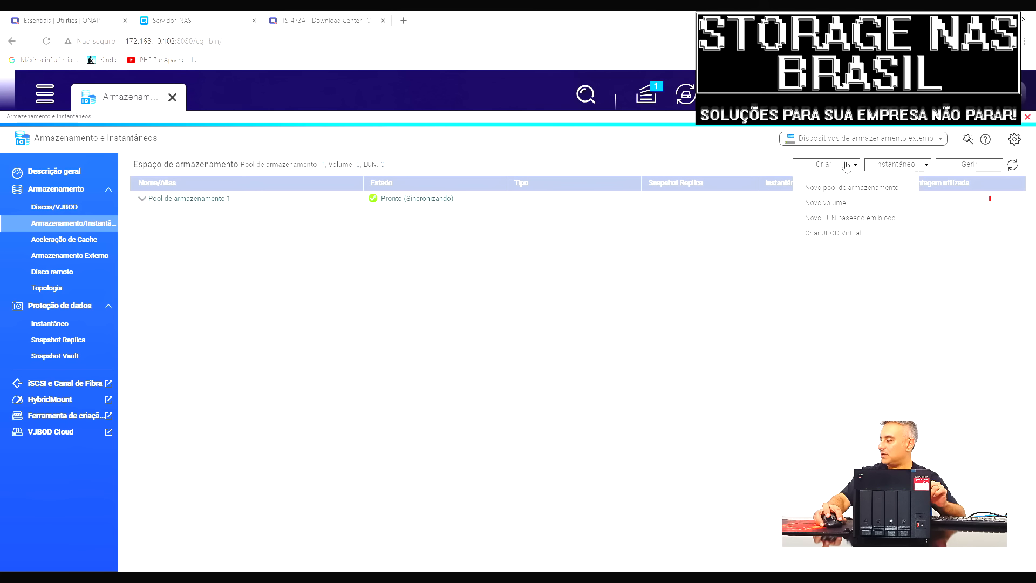
left_click(830, 203)
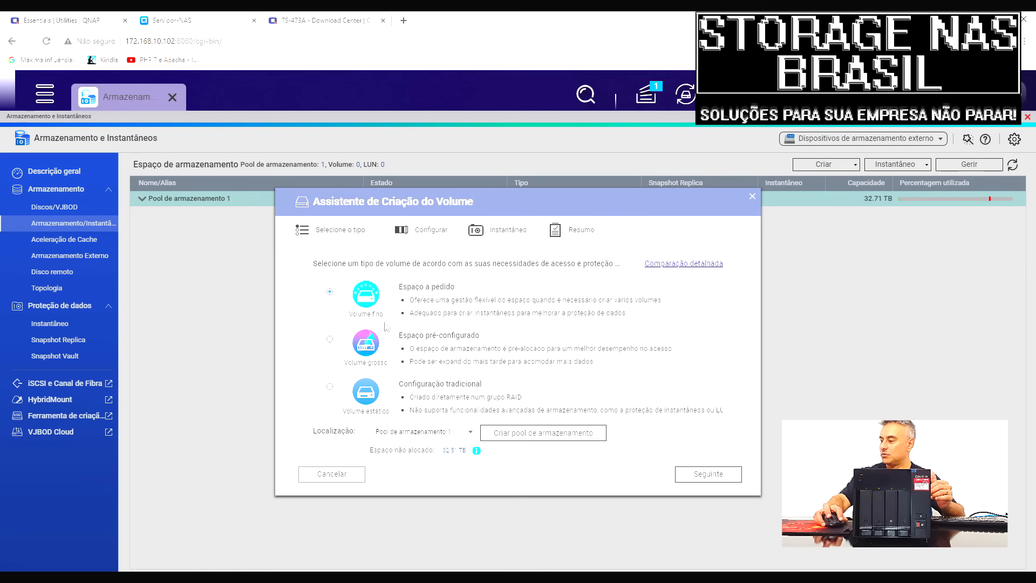
left_click(330, 340)
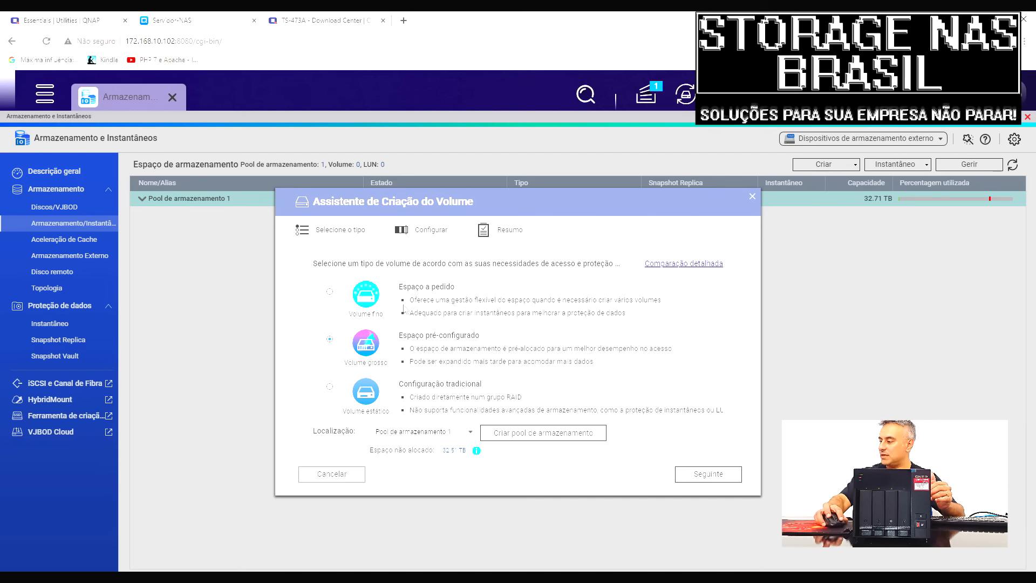
left_click(707, 474)
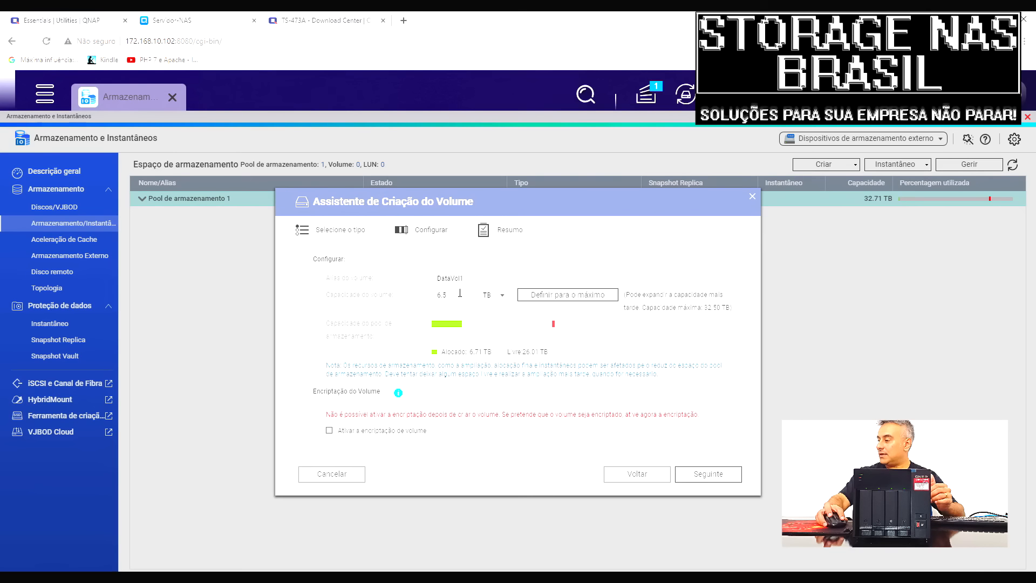
Set the capacity of volume DataVol1 to 200 GB and leave volume encryption disabled.
left_click_drag(461, 295, 426, 297)
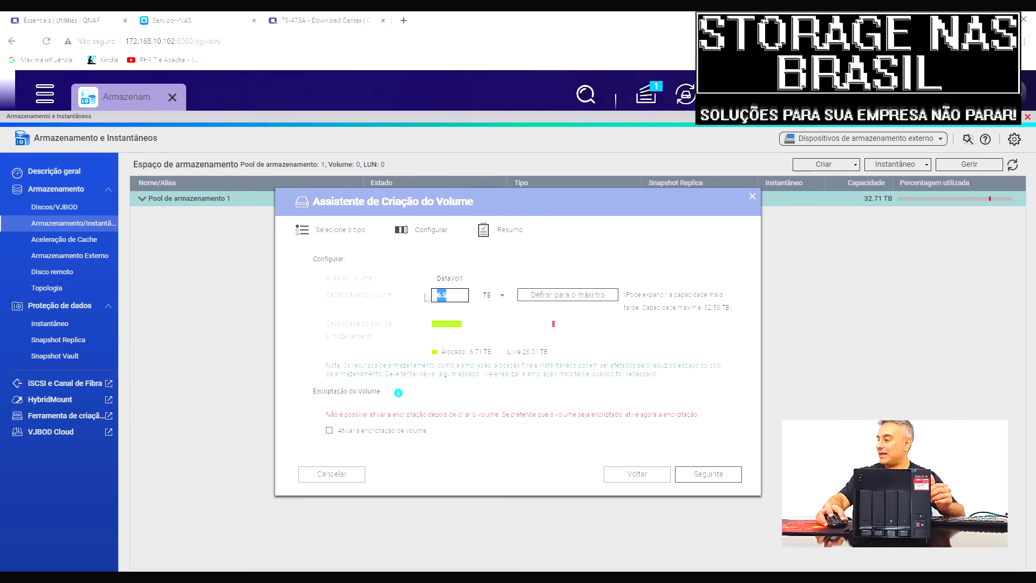
left_click(501, 297)
left_click(493, 321)
left_click_drag(450, 296, 393, 304)
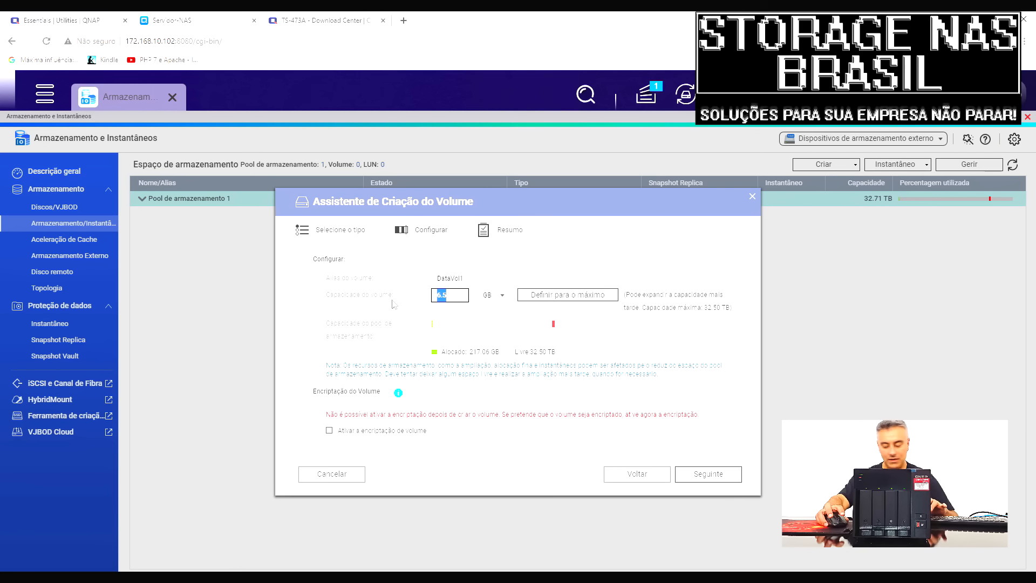
type("200")
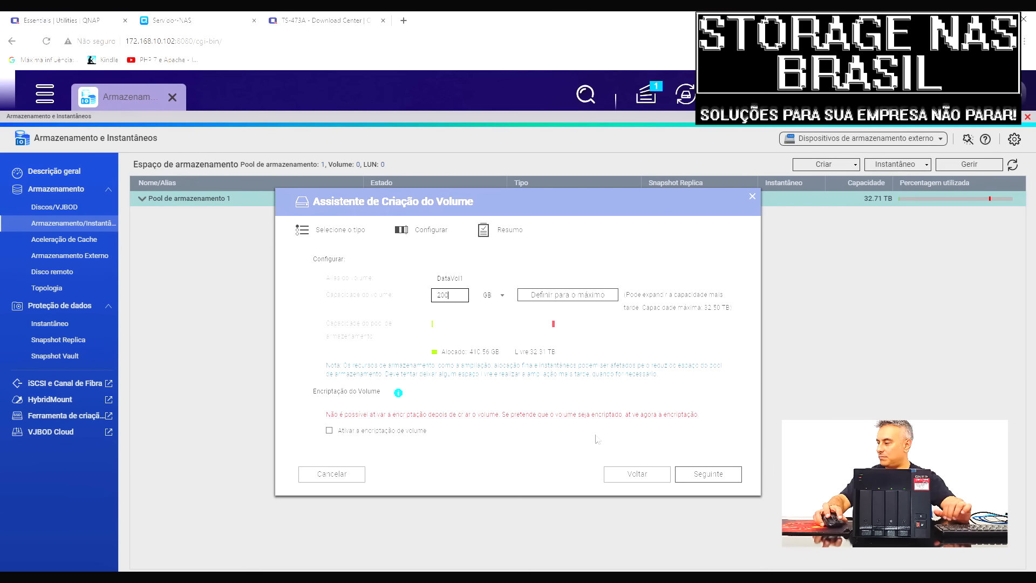
scroll(551, 402, "down", 2)
scroll(551, 402, "up", 2)
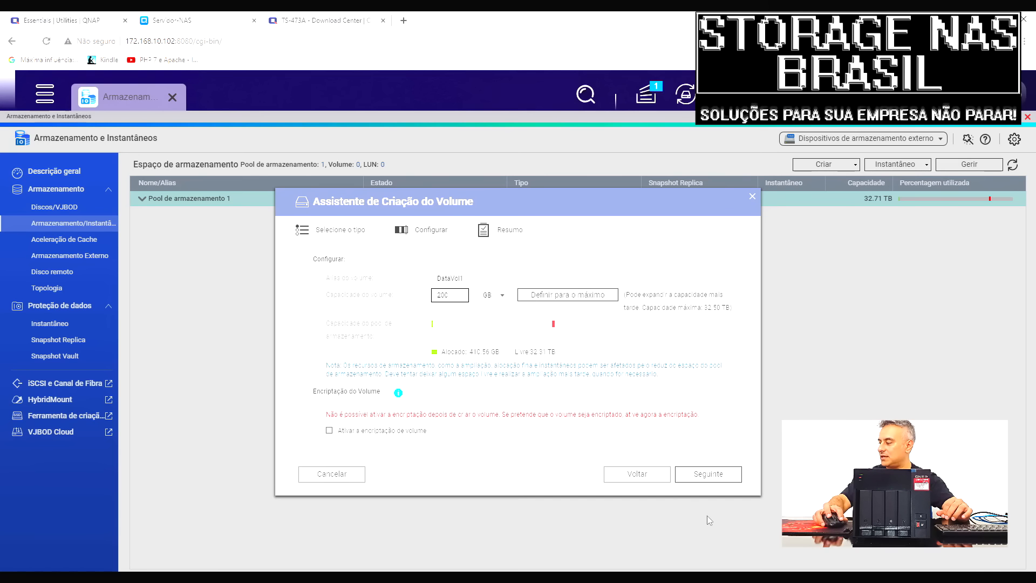
Review the volume summary, create DataVol1, and close the creation notice.
left_click(722, 480)
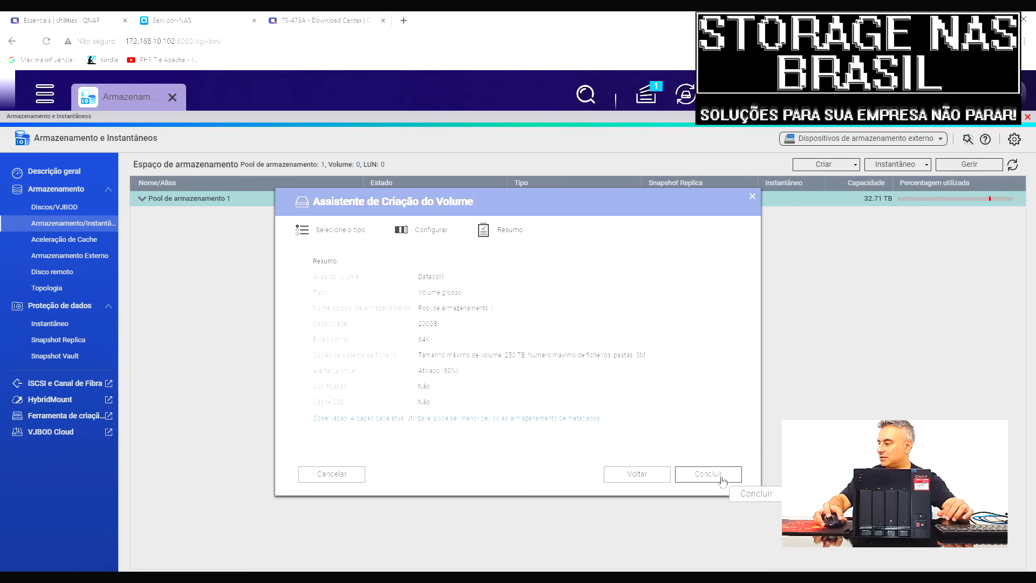
left_click(722, 476)
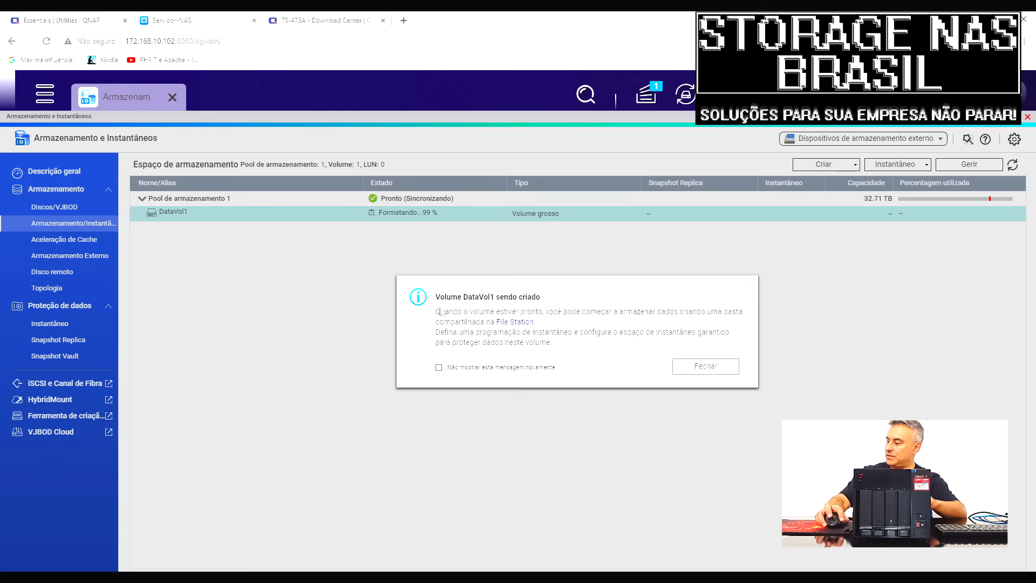
left_click(719, 366)
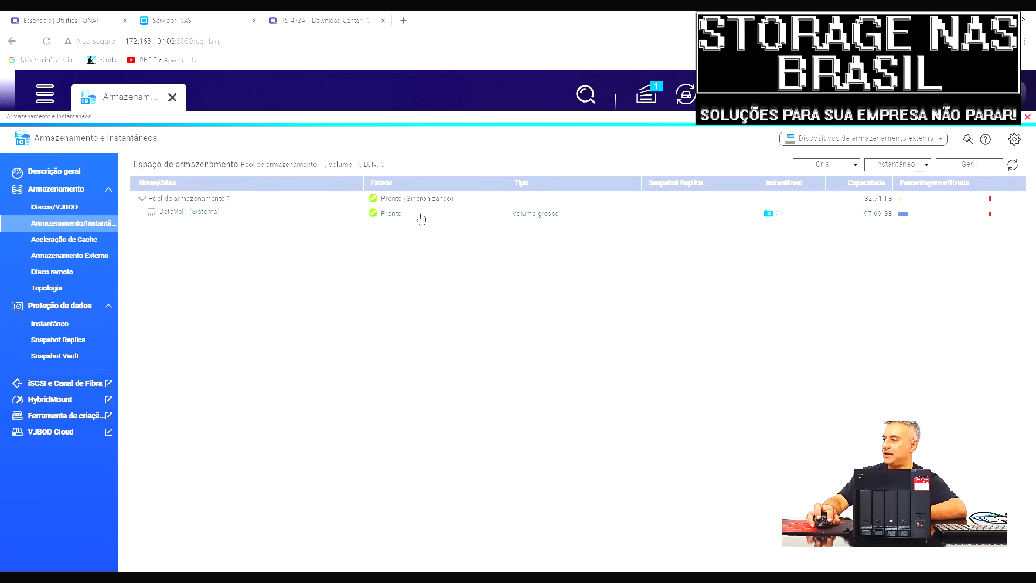
Open the network and virtual switch settings, decline showing the quick guide at the next start, and maximize the window.
left_click(42, 98)
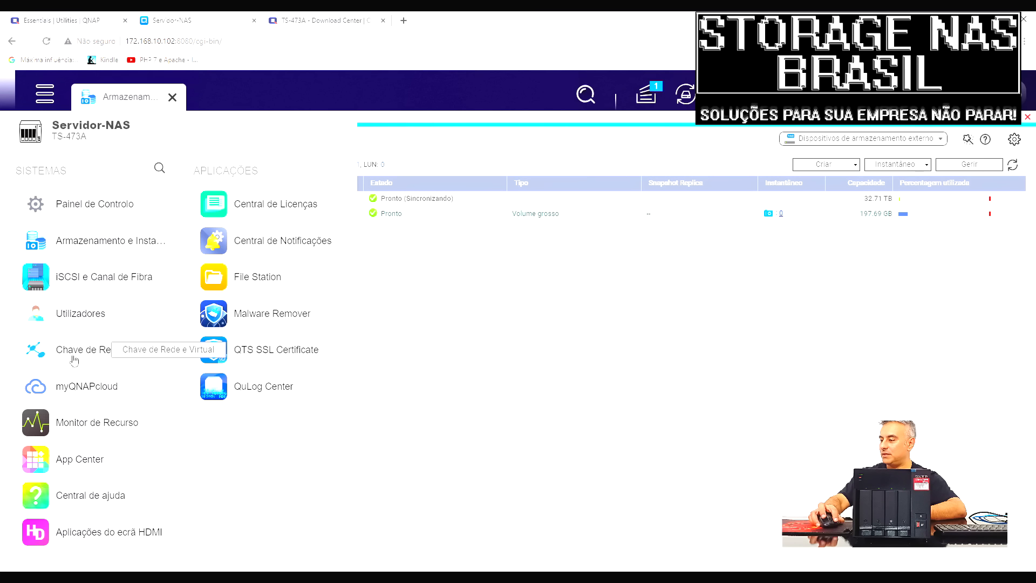
left_click(128, 355)
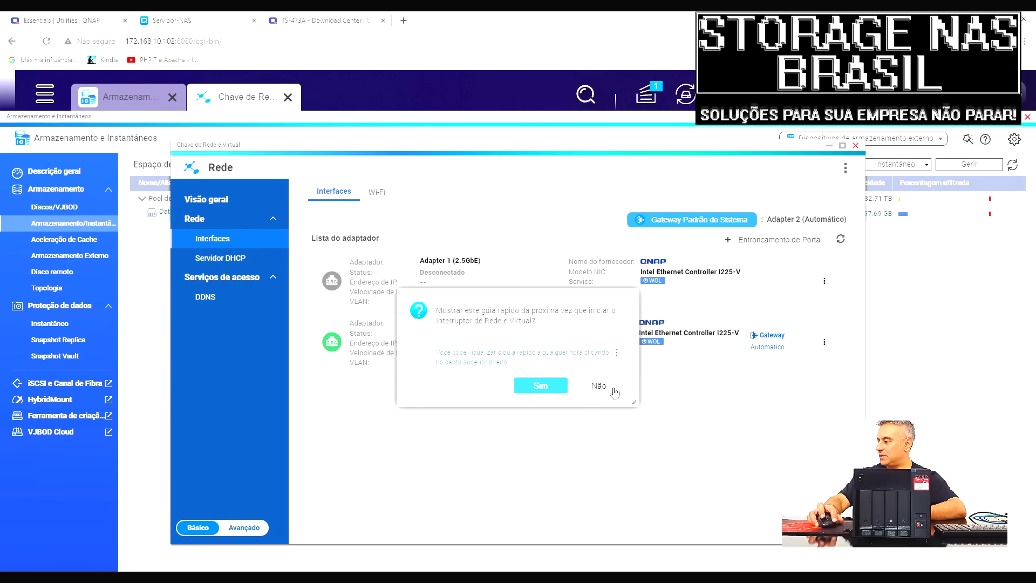
left_click(599, 386)
left_click(842, 145)
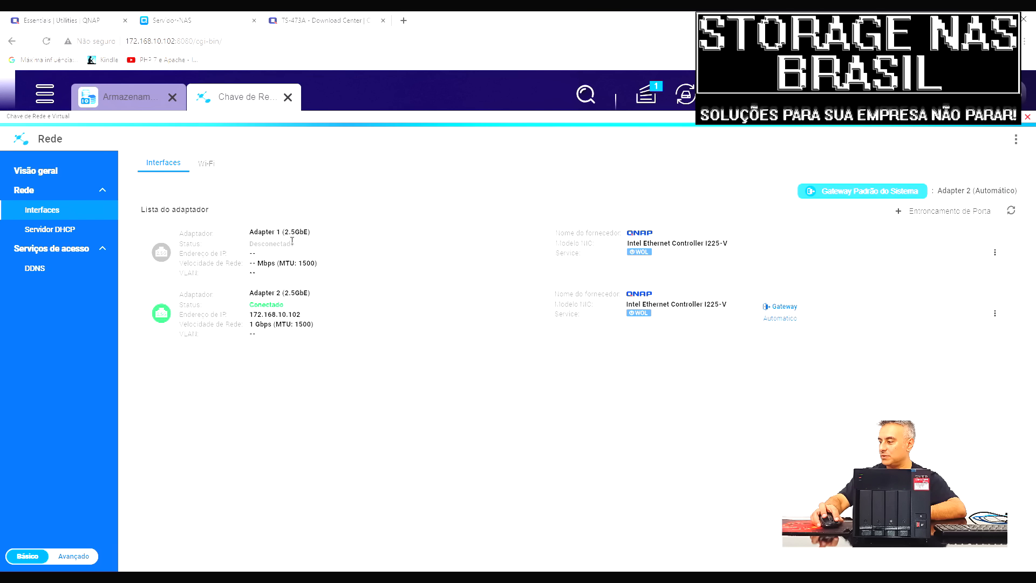
Try the static IPv4 address option for Adapter 2, check its DNS settings, and exit the configuration without saving the changes.
left_click(994, 314)
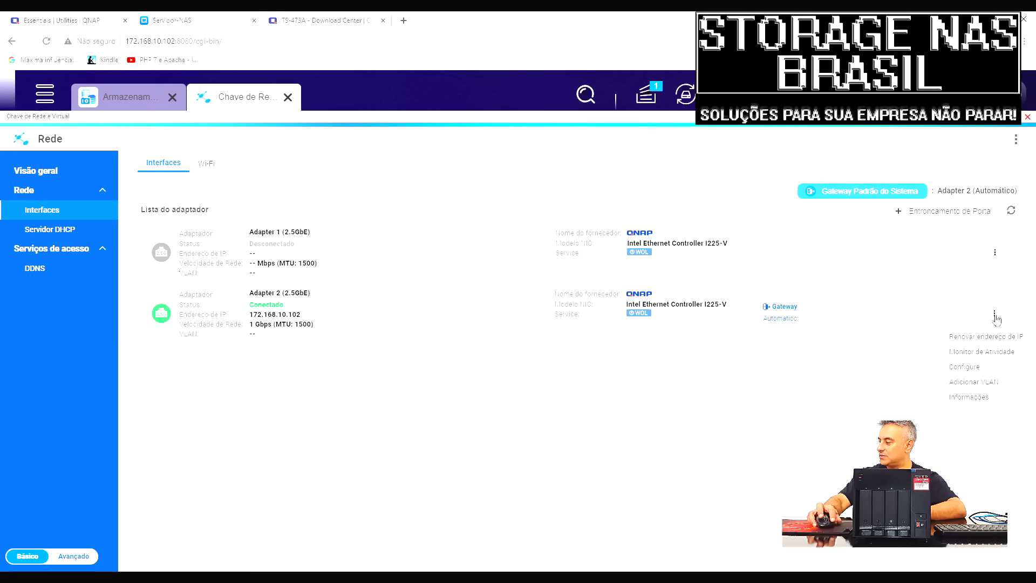
left_click(966, 367)
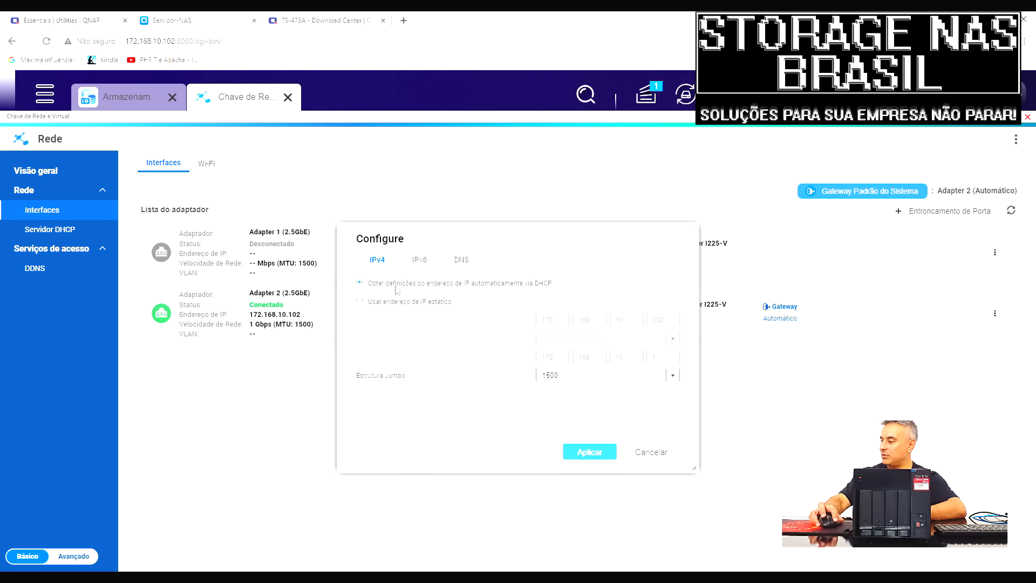
left_click(360, 303)
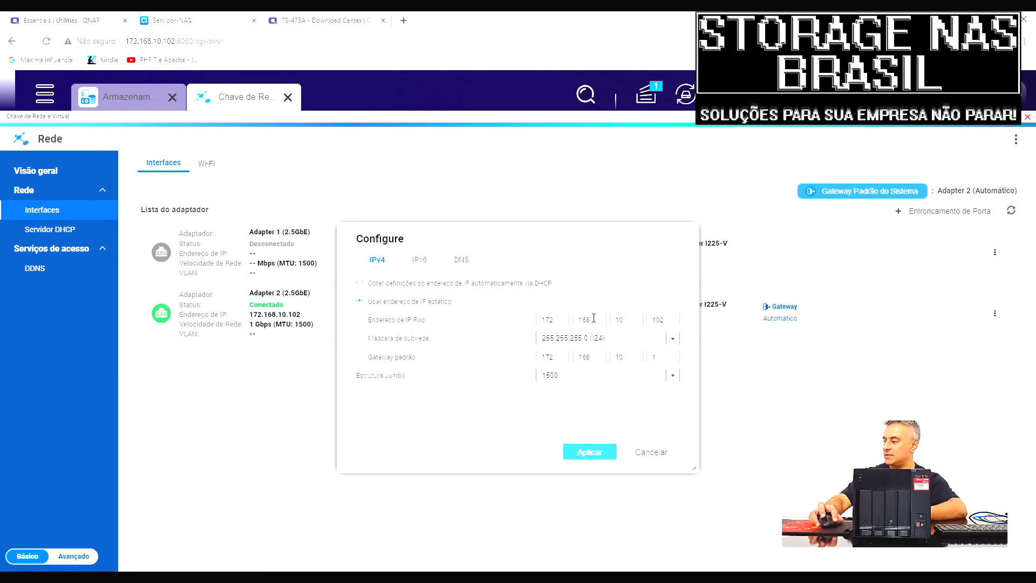
left_click(462, 261)
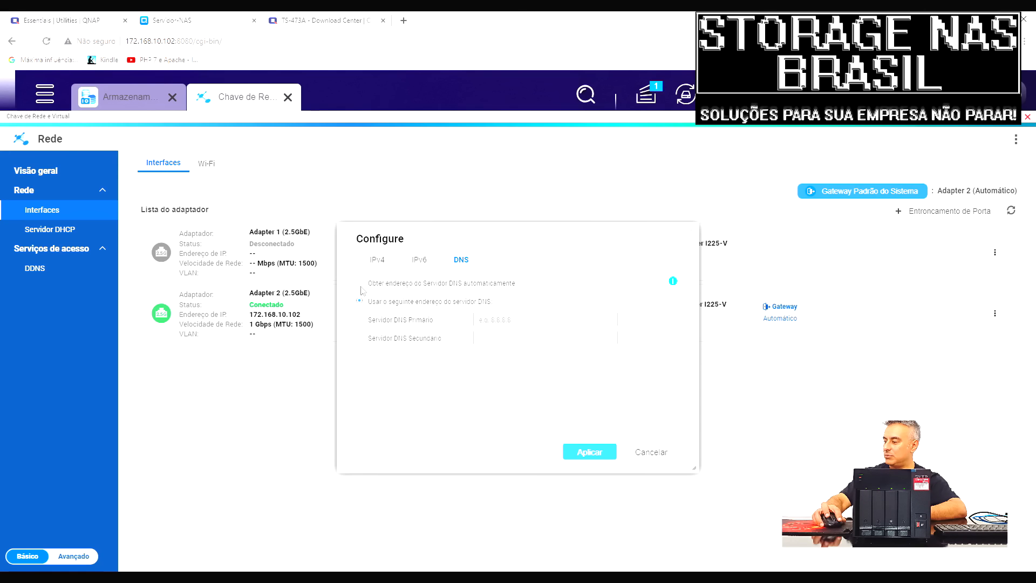
left_click(377, 261)
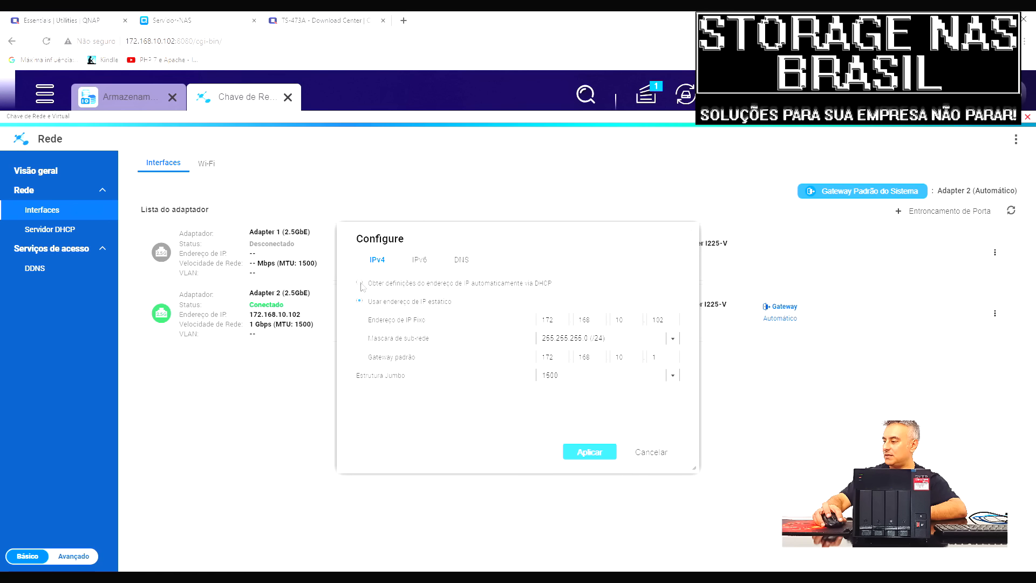
left_click(359, 283)
left_click(359, 302)
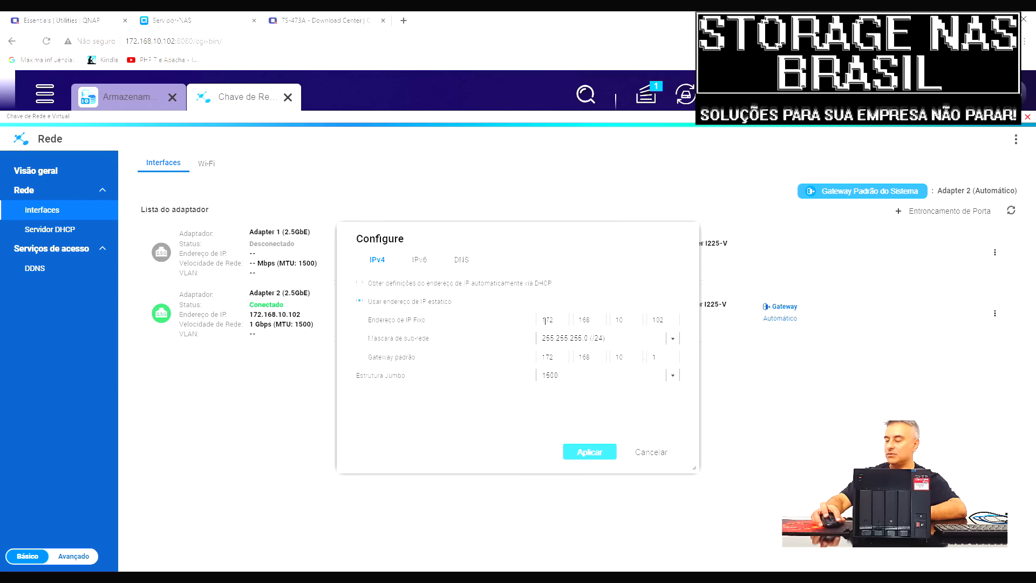
left_click(656, 453)
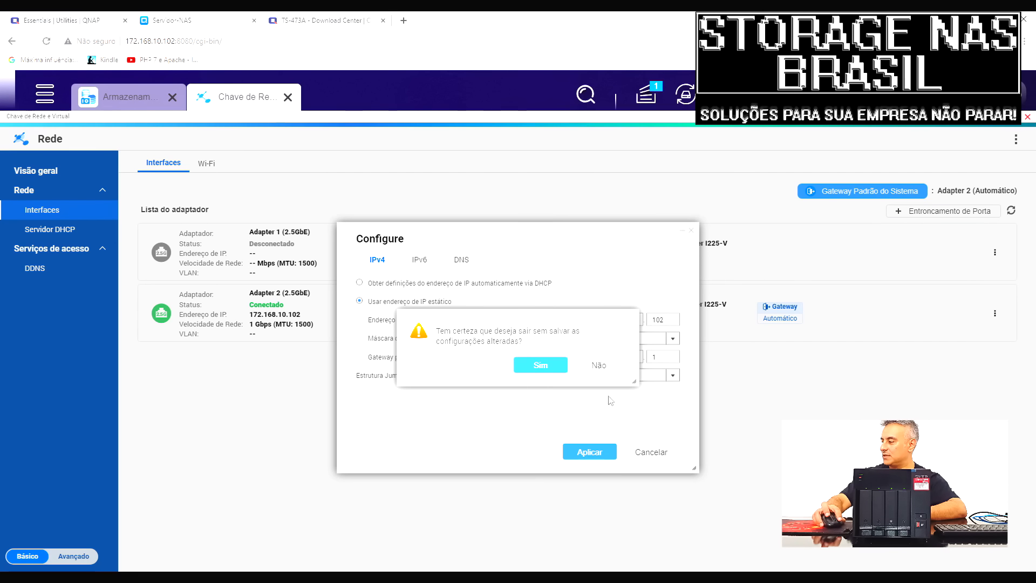
left_click(559, 367)
Close the network settings and the storage and snapshots windows to return to the QTS desktop.
left_click(288, 98)
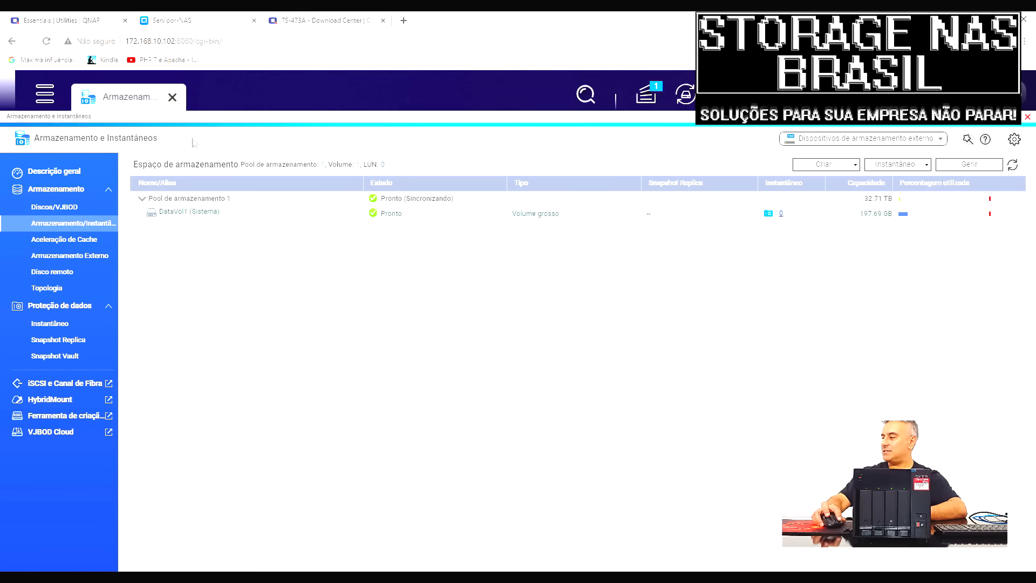
left_click(173, 97)
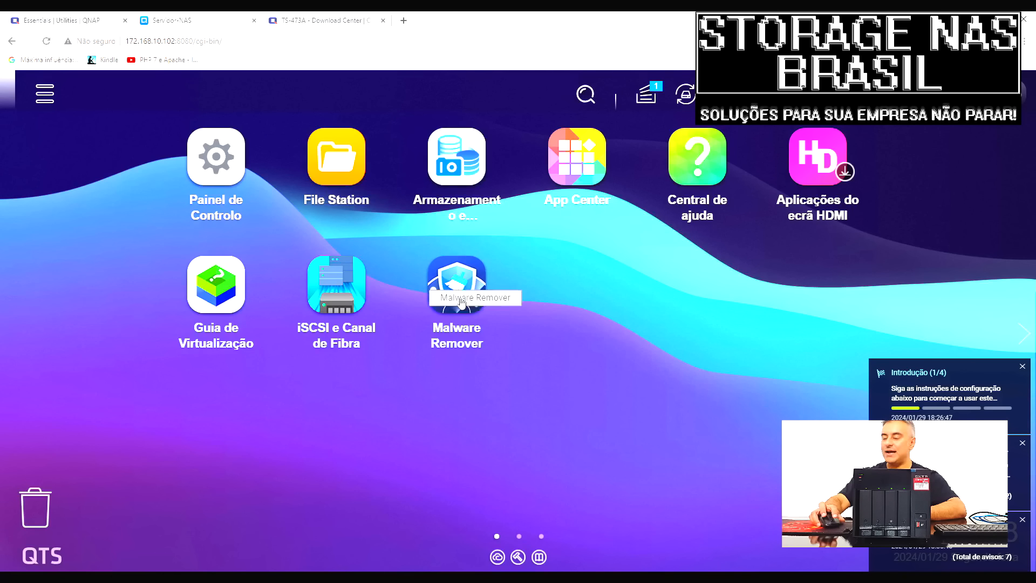